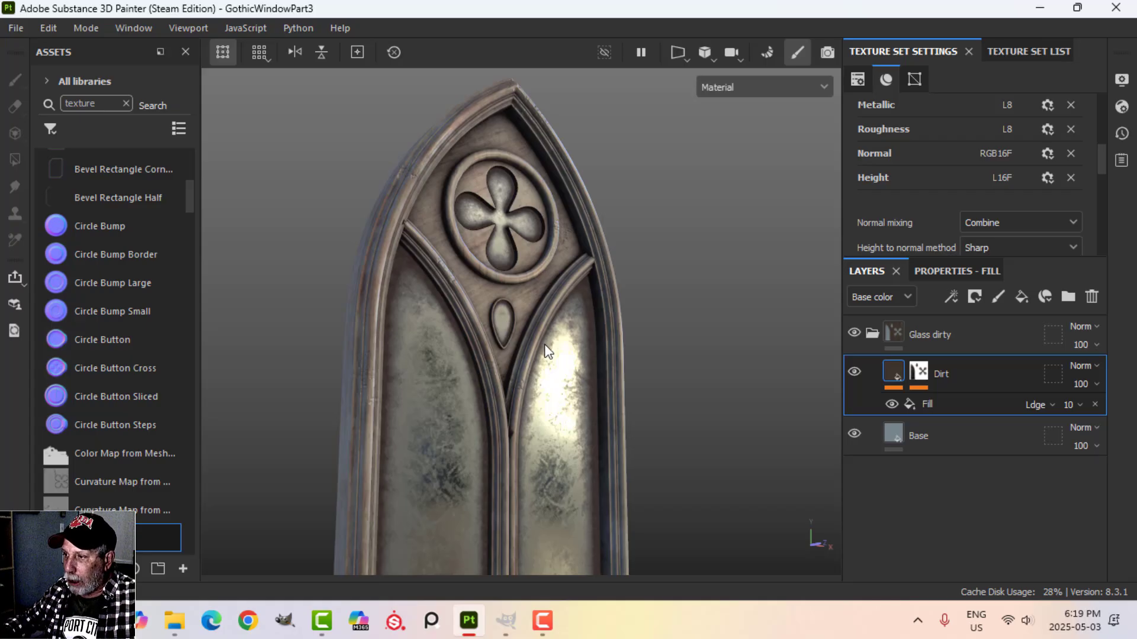
Collapse the Glass dirty layer group and hide it so the panes look plain.
left_click(873, 334)
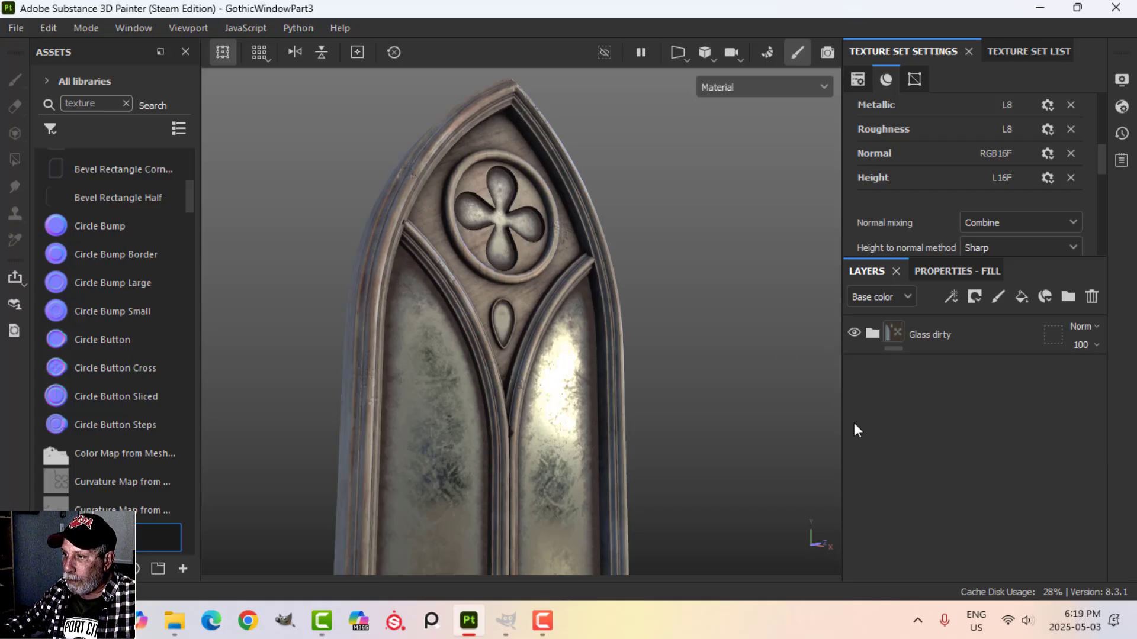
left_click(853, 333)
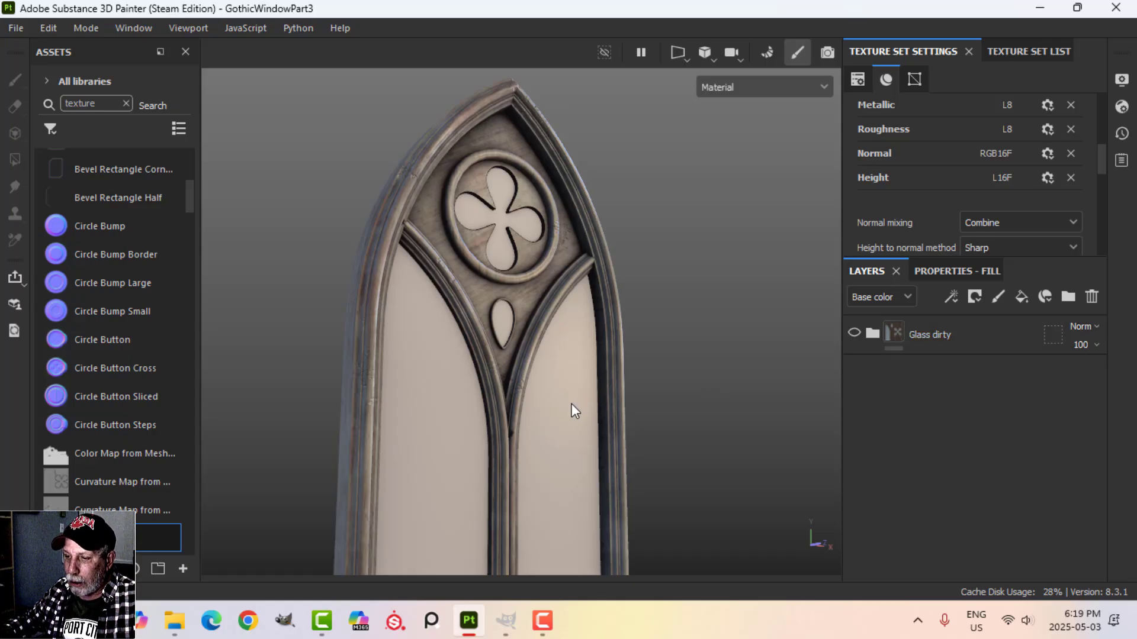
Switch to GIMP and bring up the BUTTERFLIES photo folder in File Explorer.
left_click(506, 620)
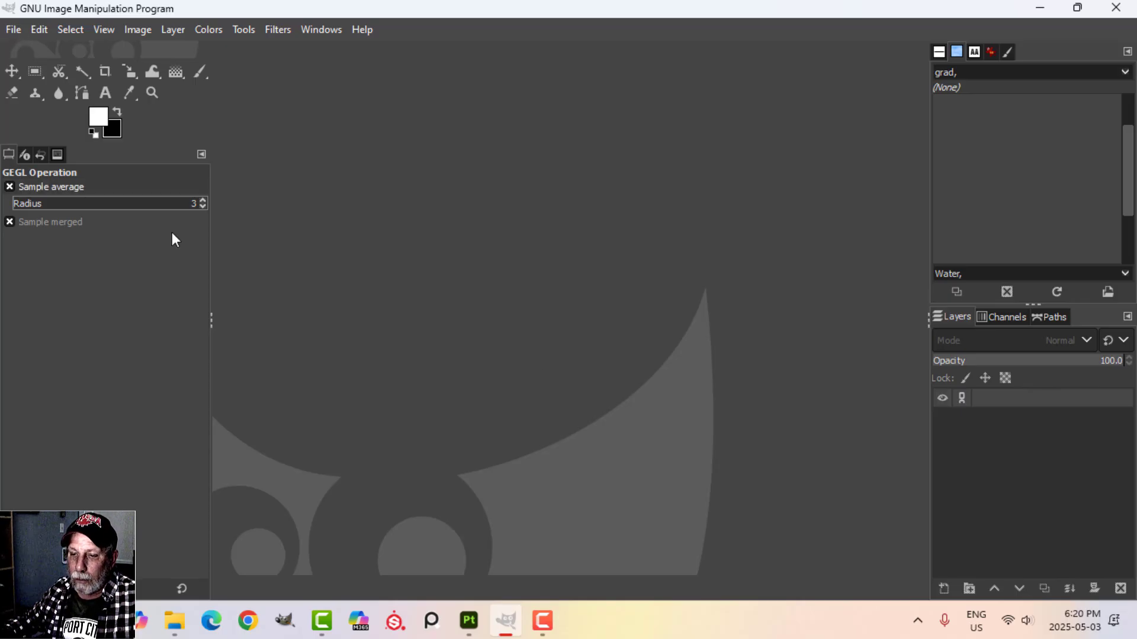
left_click(175, 621)
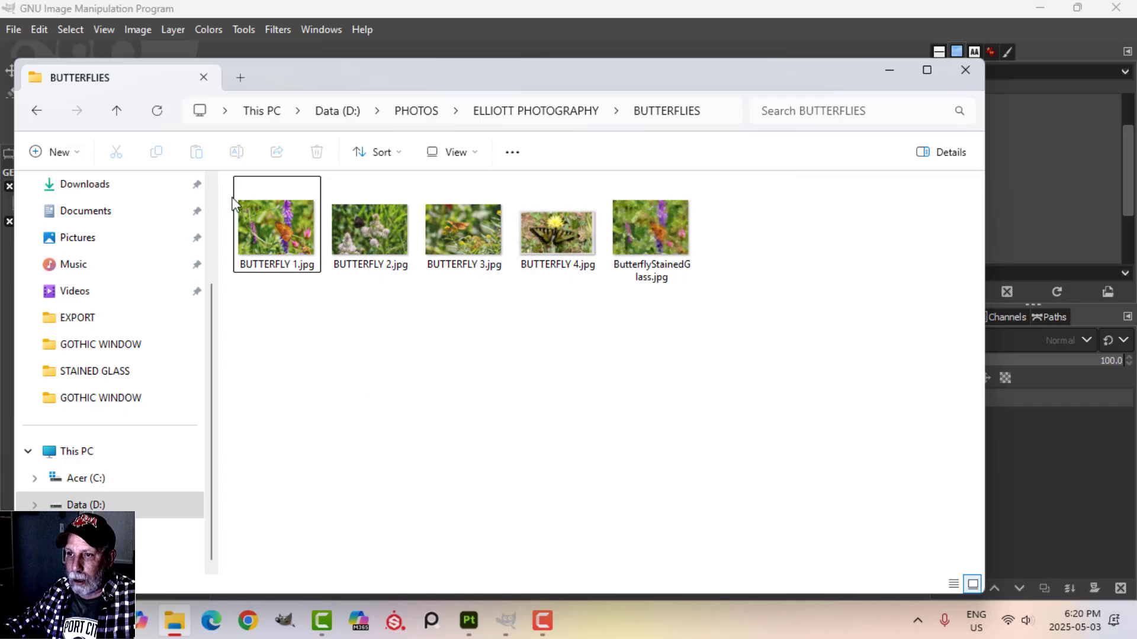
Open BUTTERFLY 1.jpg in GIMP by dragging it in, keeping its embedded sRGB profile.
left_click(283, 236)
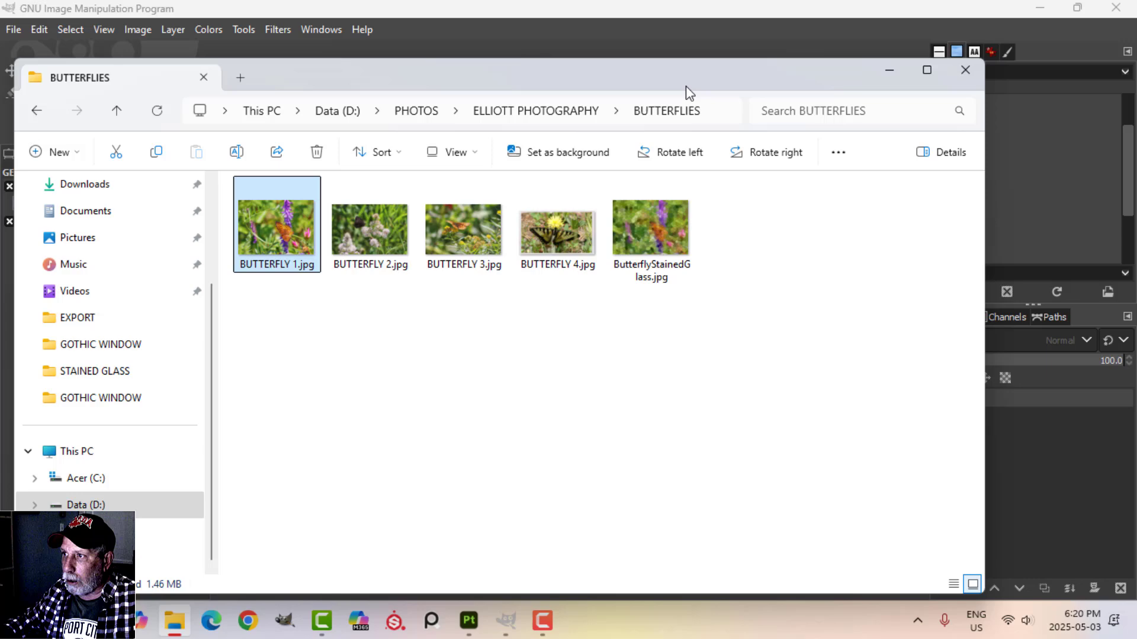
left_click_drag(695, 72, 663, 307)
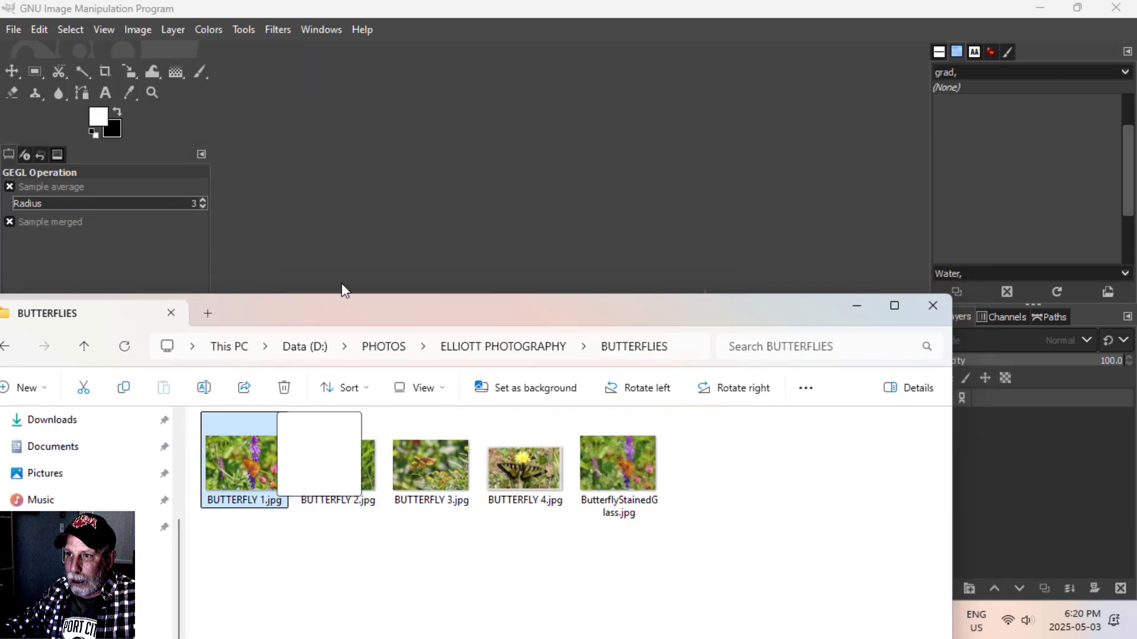
left_click_drag(341, 283, 390, 190)
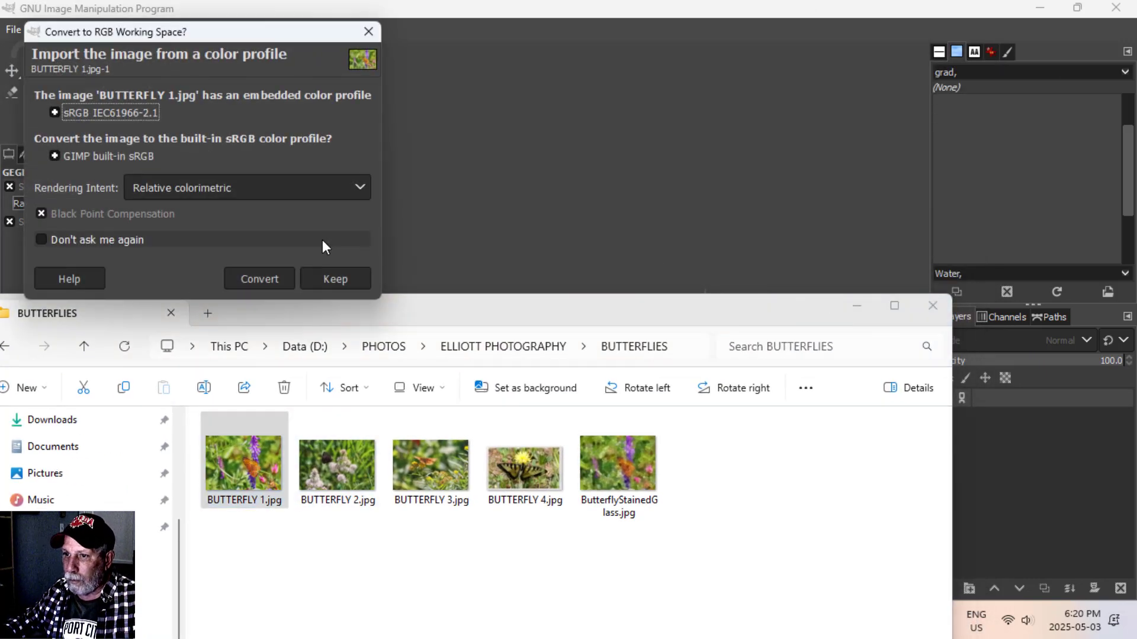
left_click(329, 279)
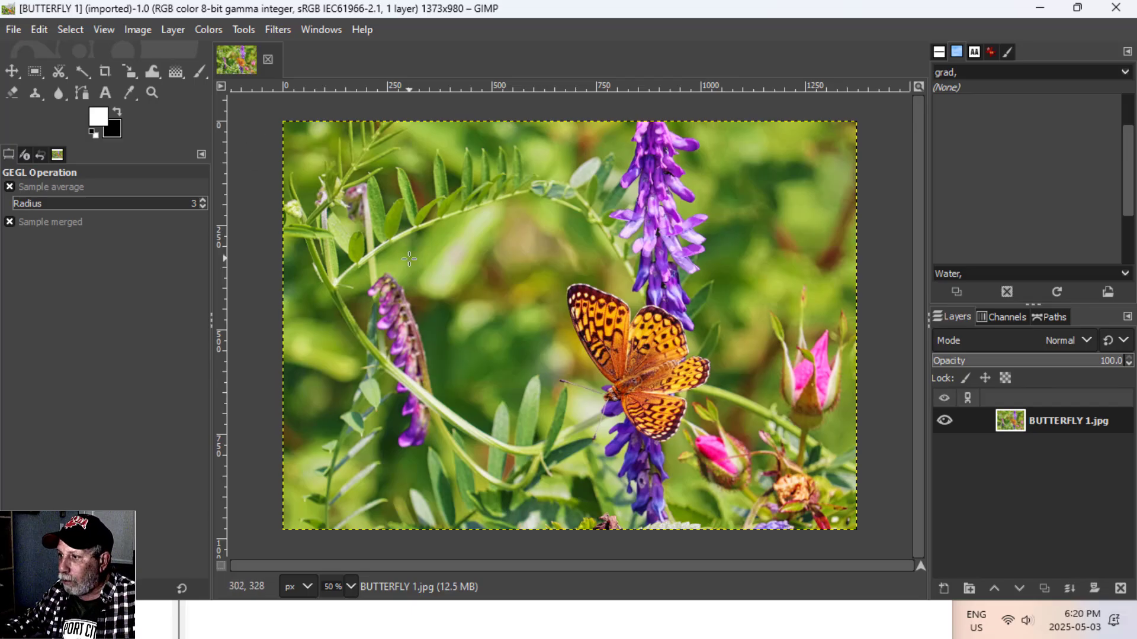
Apply the Mosaic filter with tile size 52.08 and tile neatness about 0.375.
left_click(279, 30)
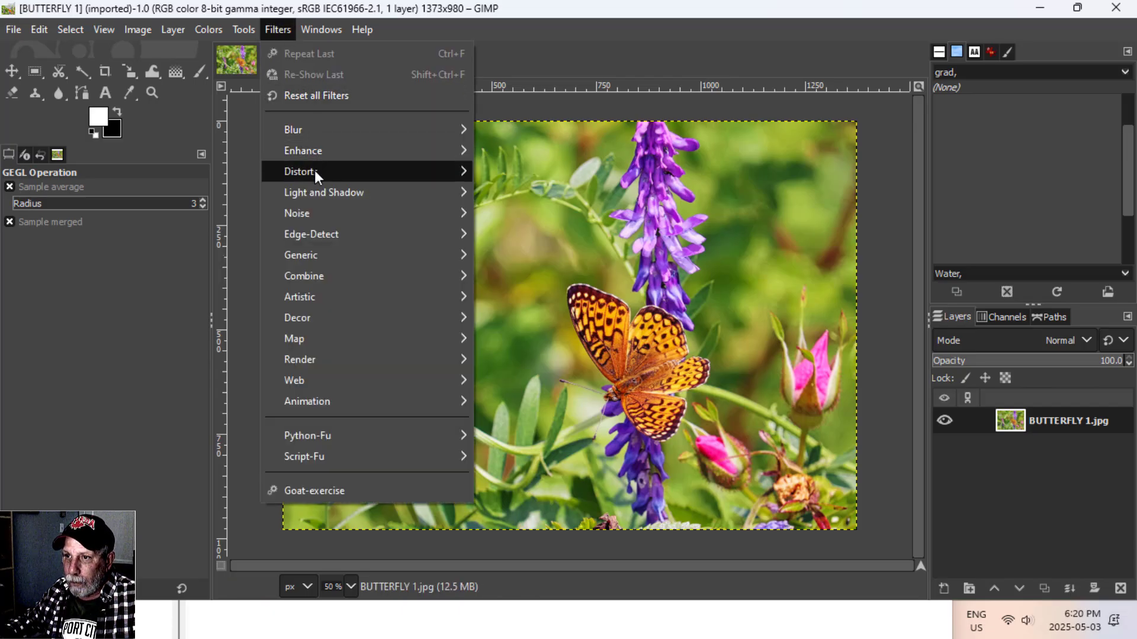
mouse_move(316, 176)
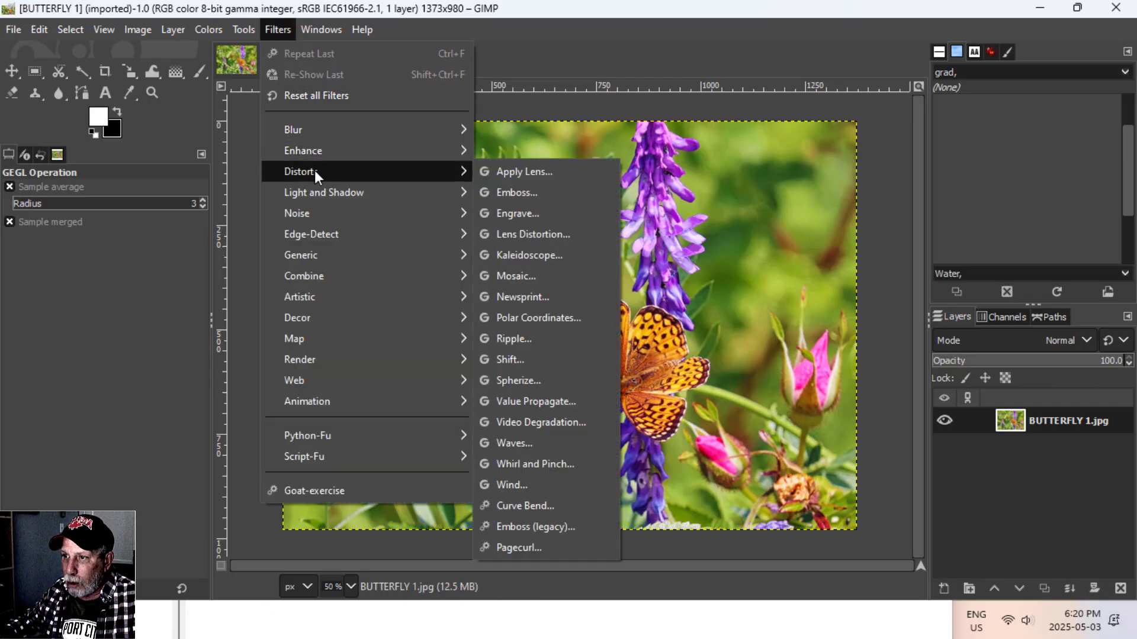
left_click(520, 276)
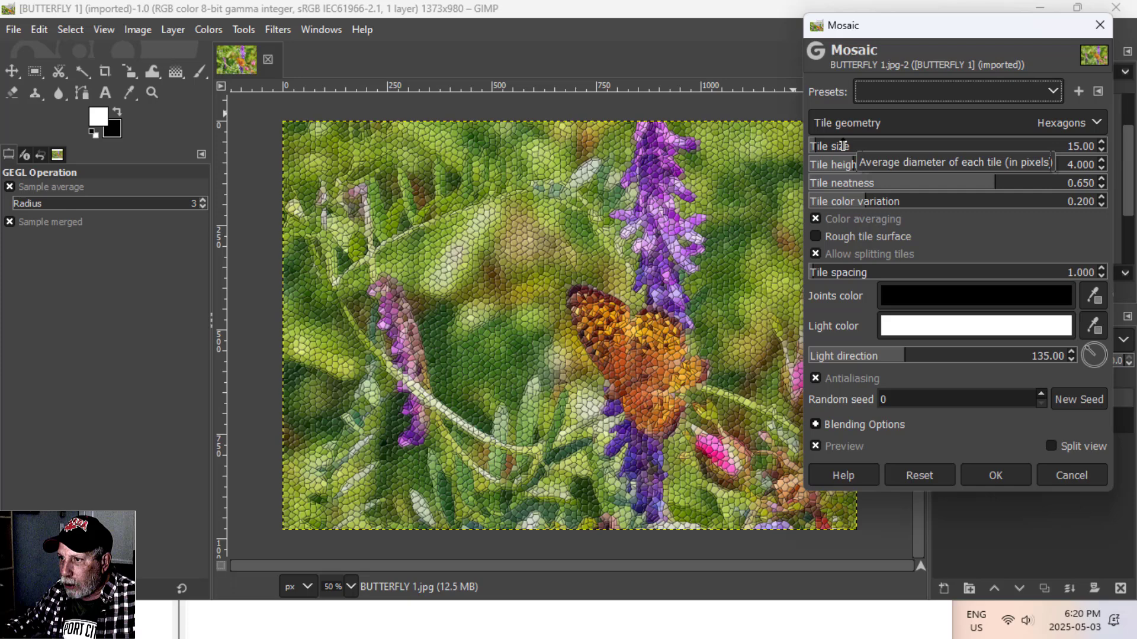
left_click_drag(844, 145, 848, 146)
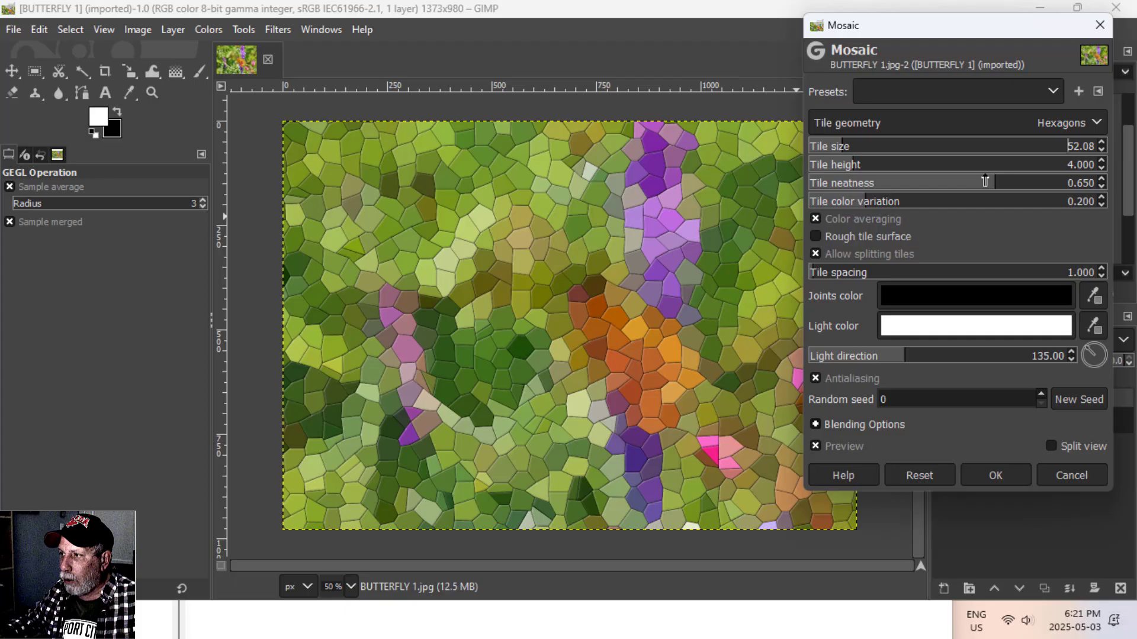
left_click_drag(988, 182, 894, 174)
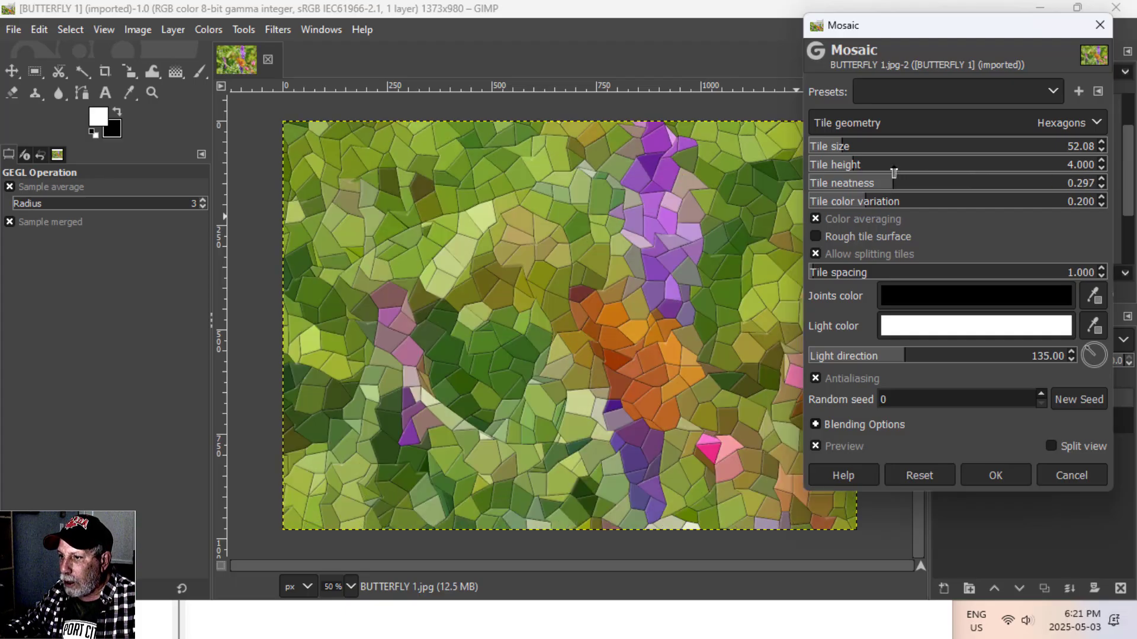
left_click_drag(894, 173, 1115, 186)
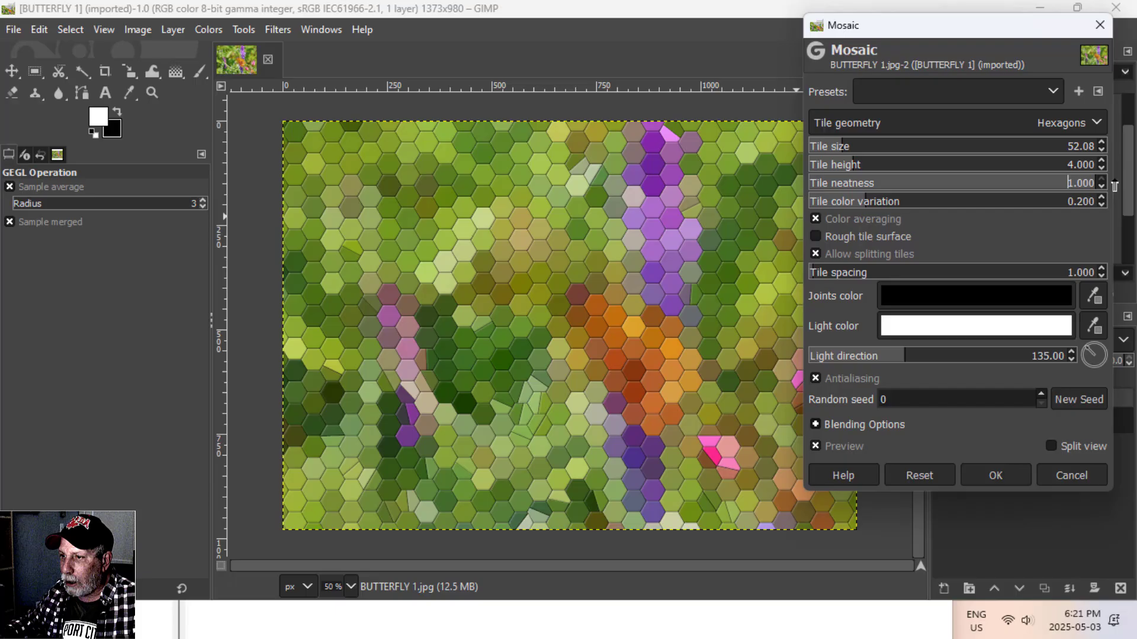
left_click_drag(1114, 186, 916, 188)
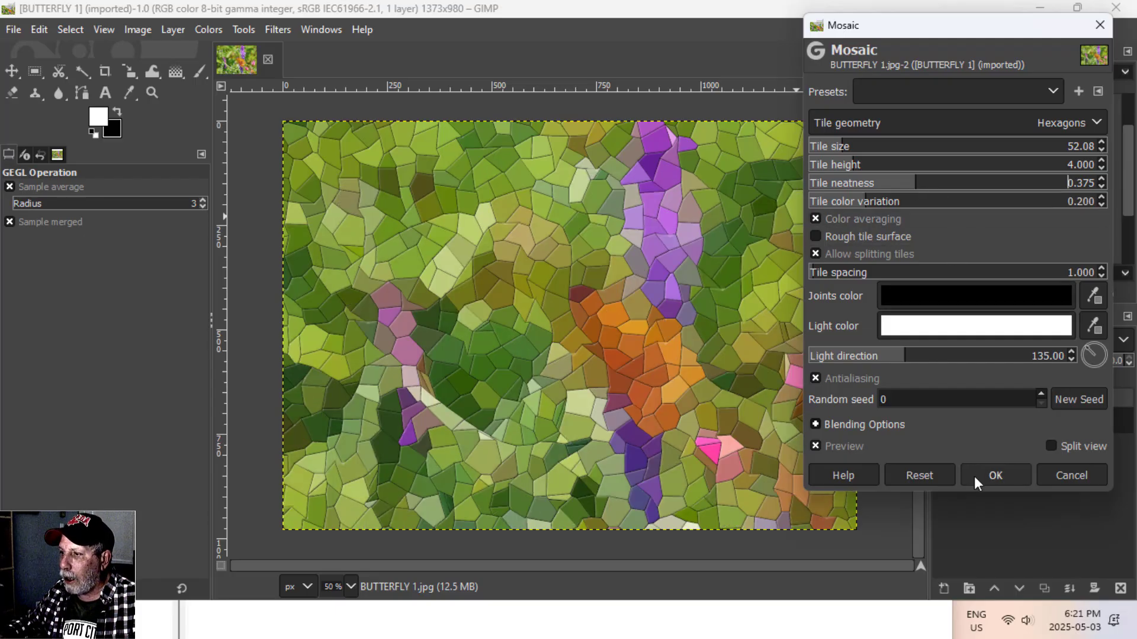
left_click(989, 477)
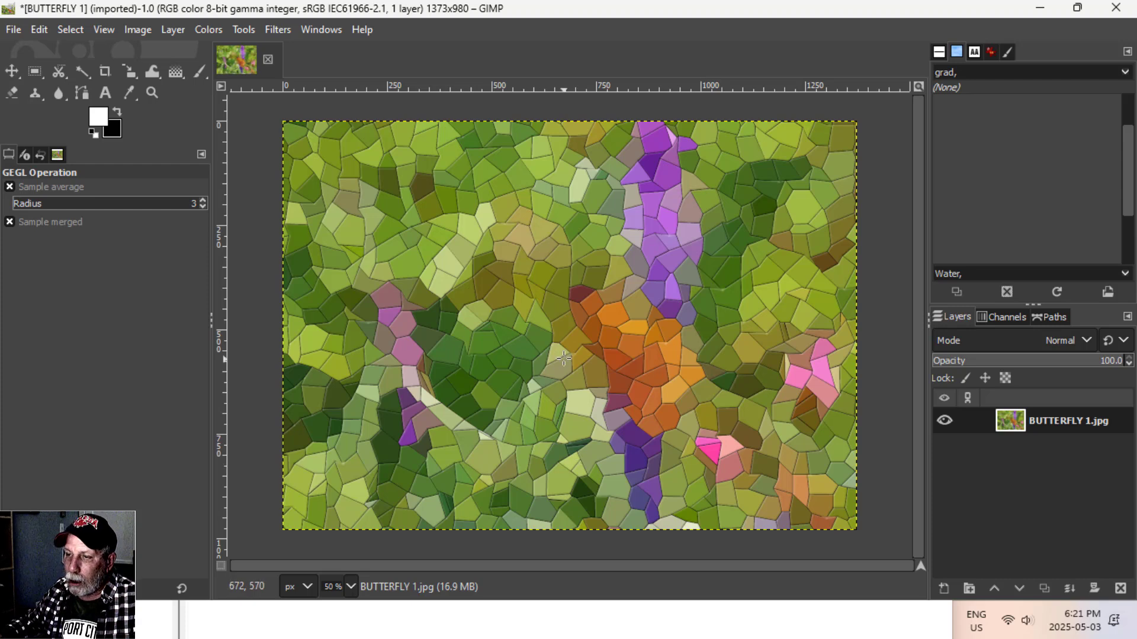
Soften the mosaic with a Gaussian Blur of 1.50.
left_click(281, 37)
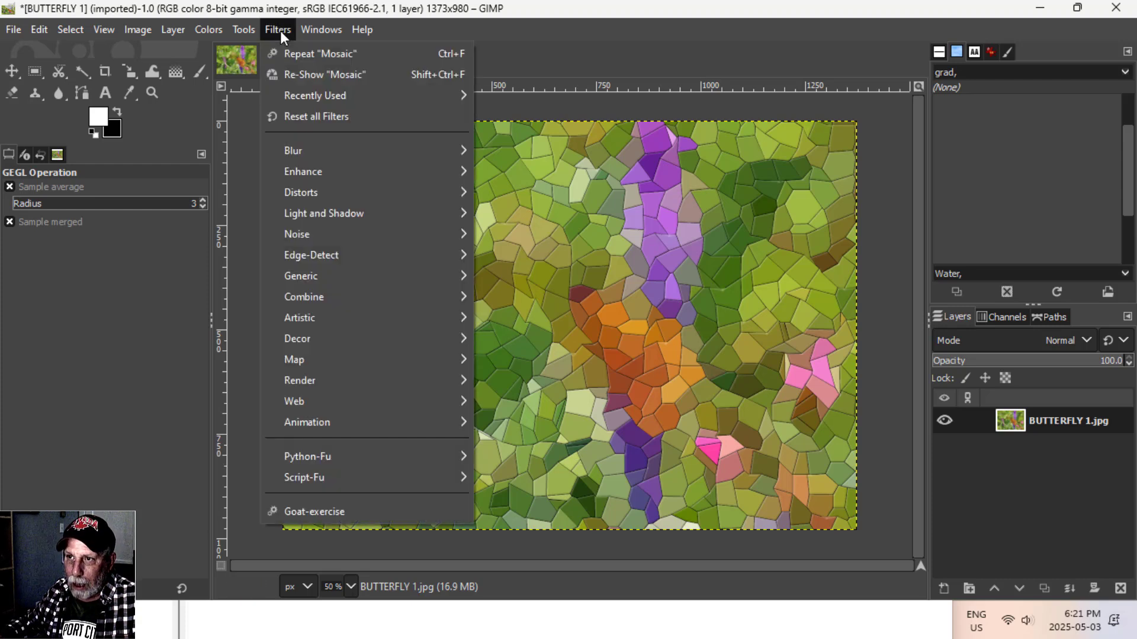
mouse_move(308, 151)
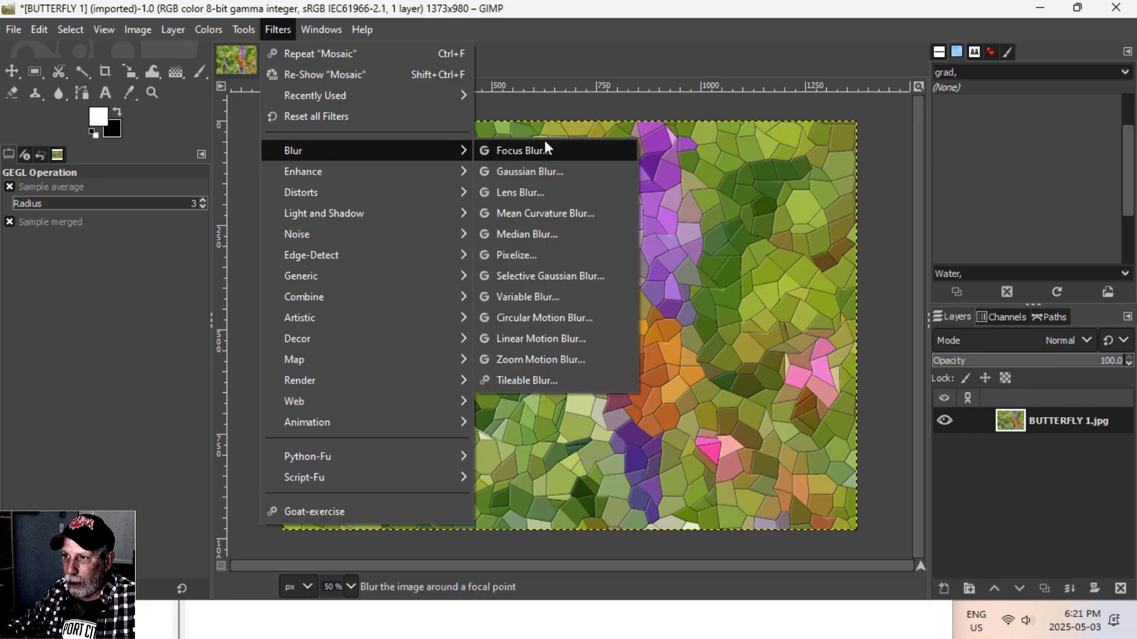
left_click(536, 172)
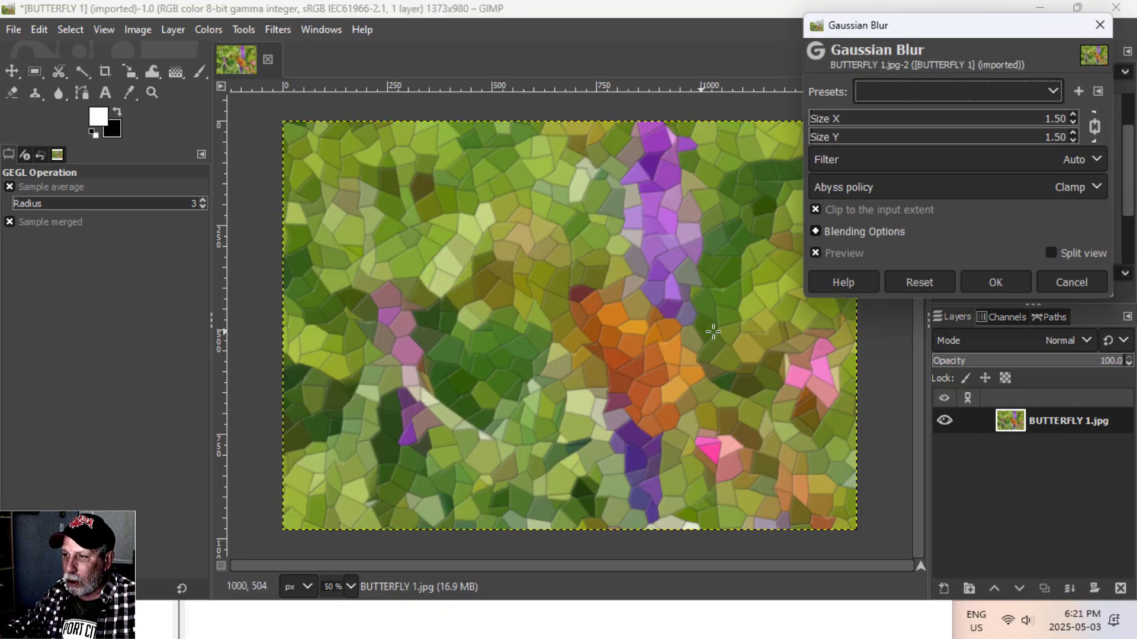
left_click(982, 291)
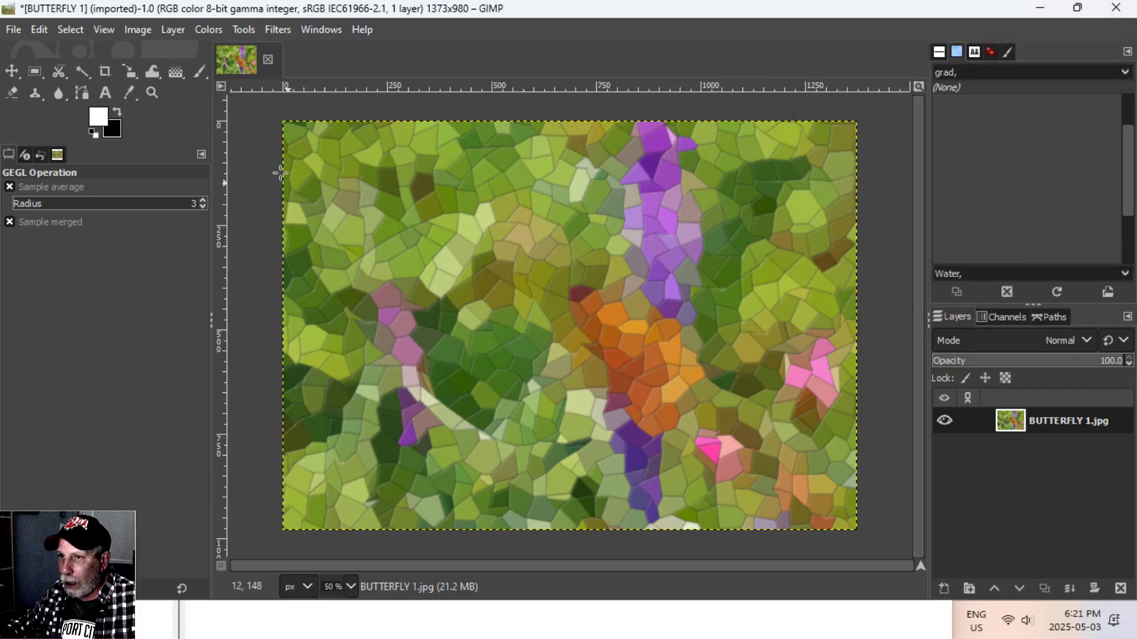
Apply the Cartoon filter (mask radius 7.000, percent black 0.200) for dark tile outlines.
left_click(278, 30)
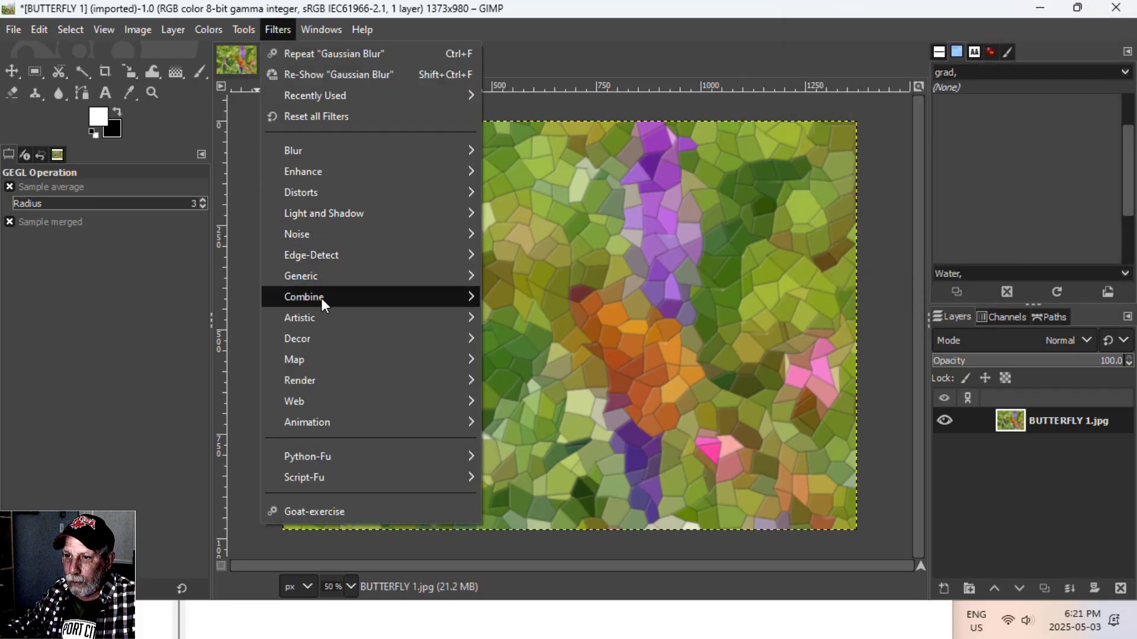
mouse_move(322, 323)
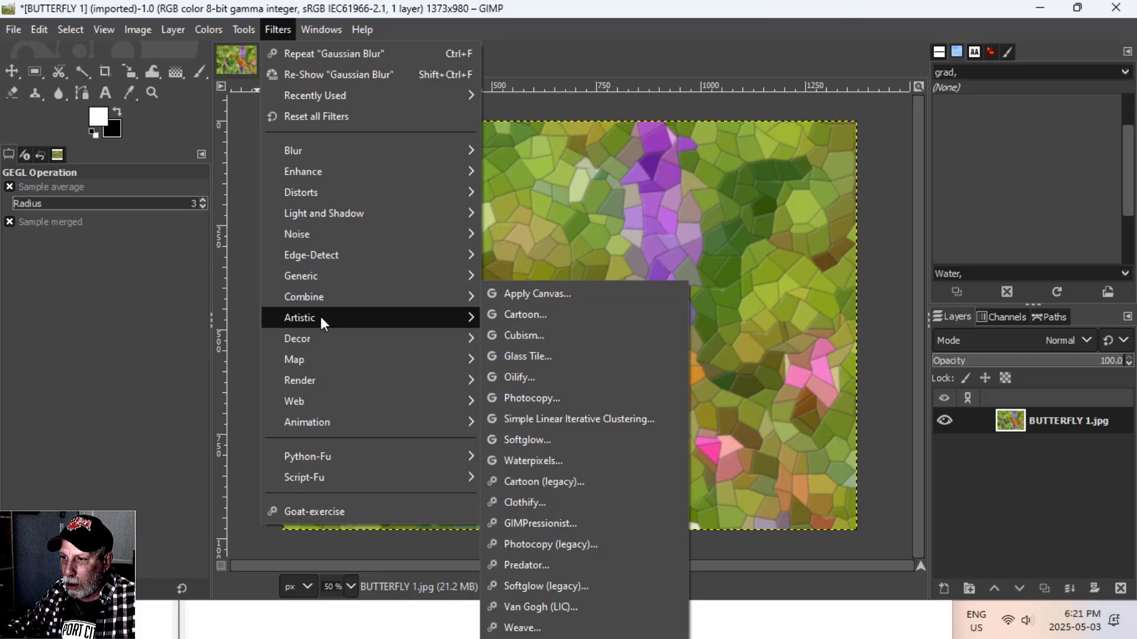
left_click(529, 321)
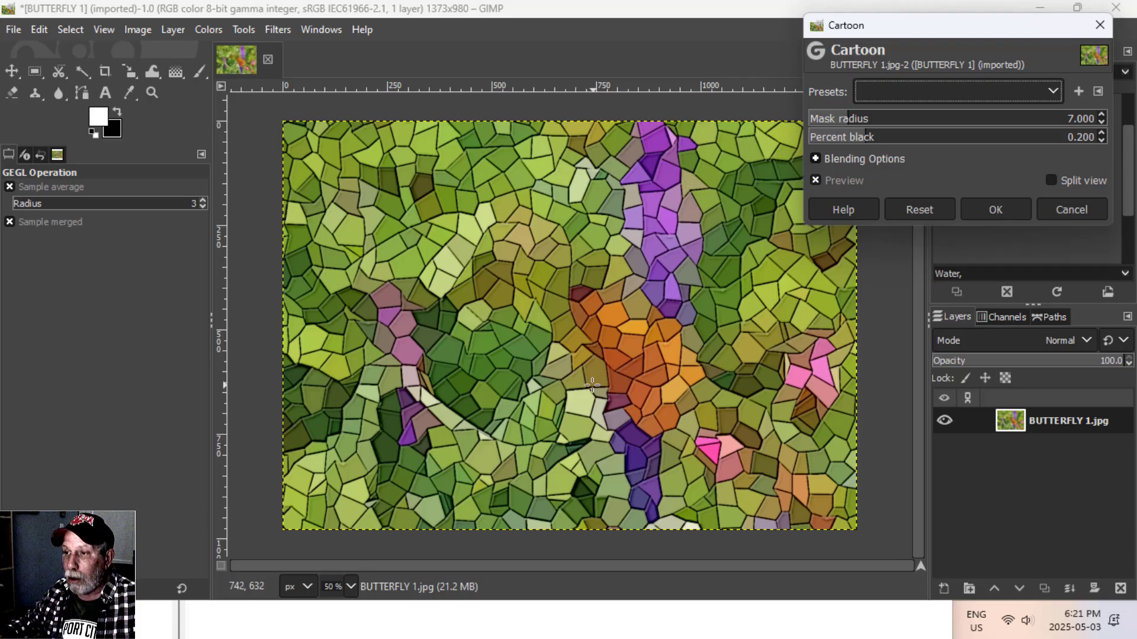
left_click(994, 211)
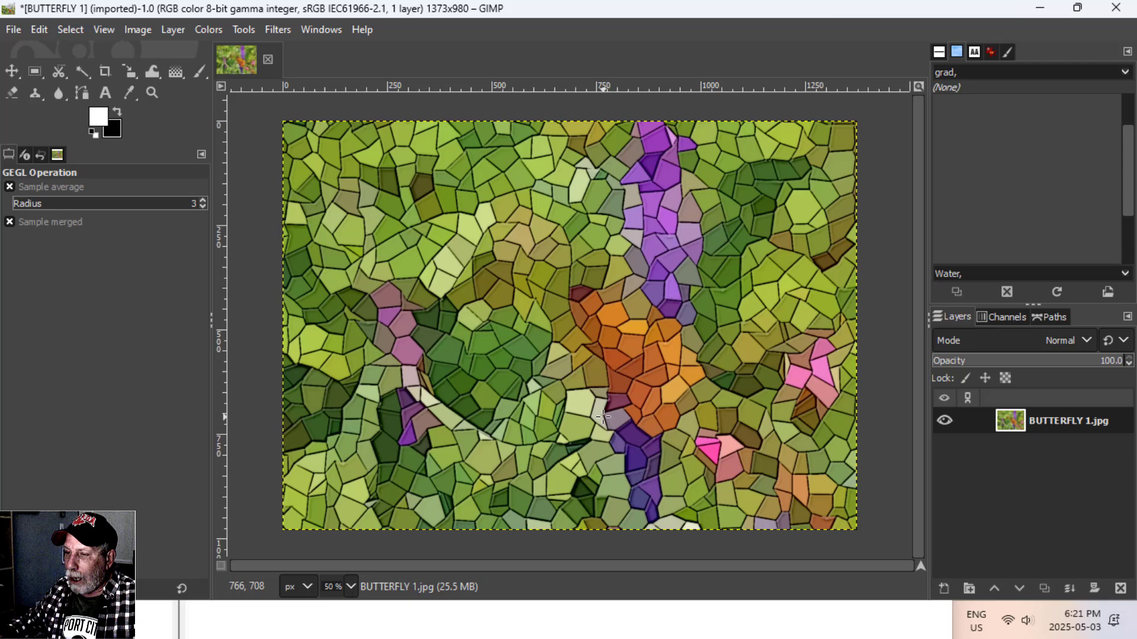
Add a default Bloom glow to the mosaic and start exporting it with Export As.
left_click(278, 29)
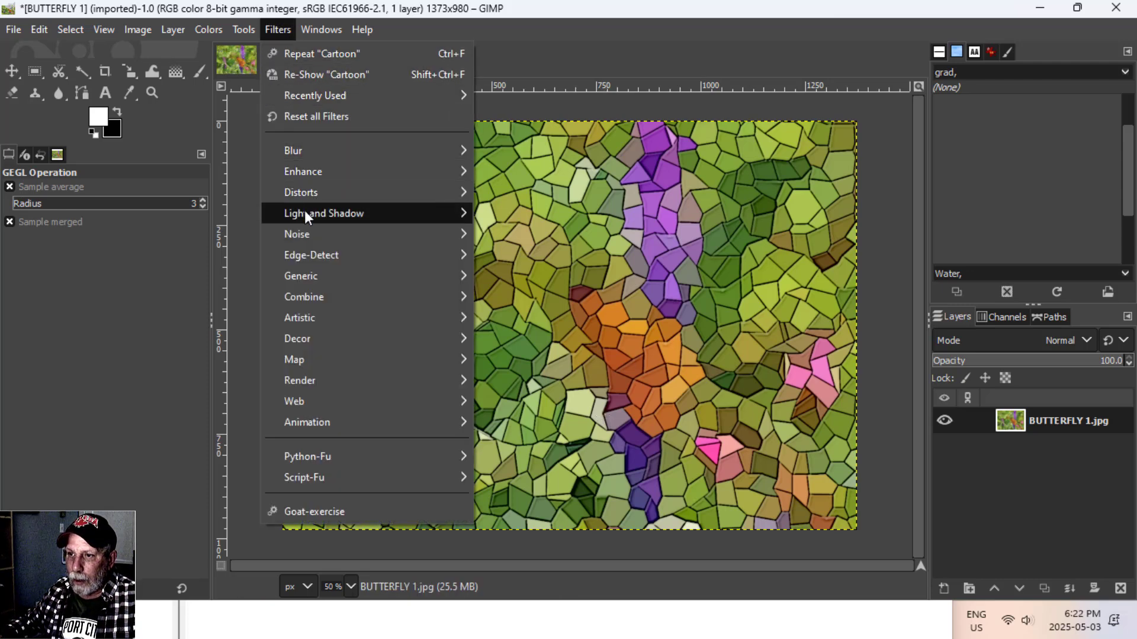
mouse_move(307, 218)
left_click(517, 214)
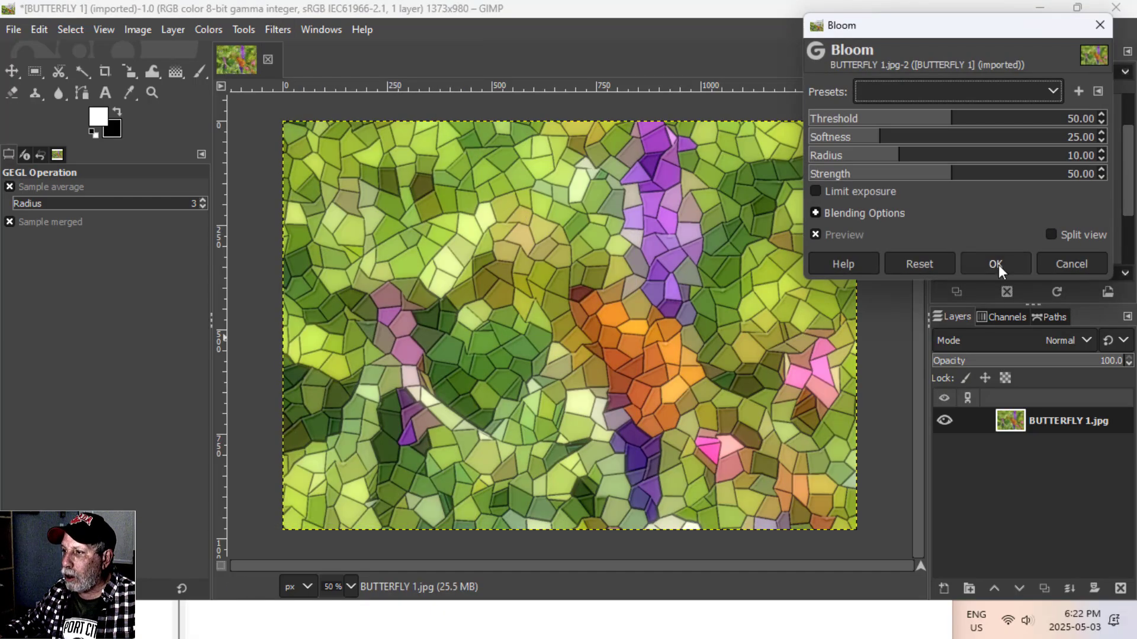
left_click(996, 265)
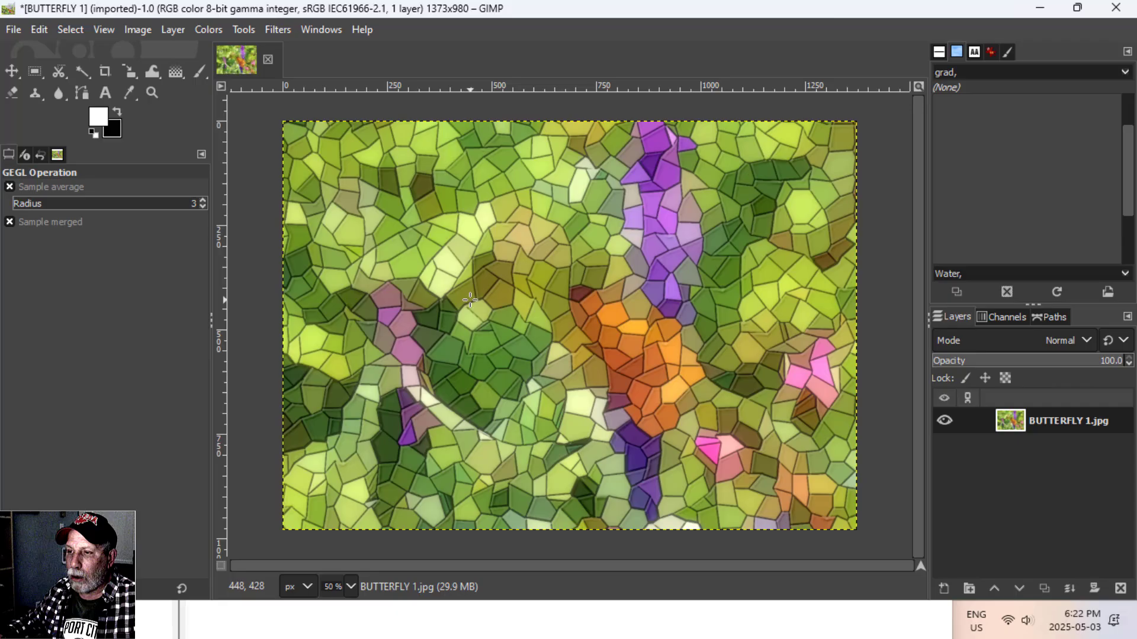
left_click(14, 32)
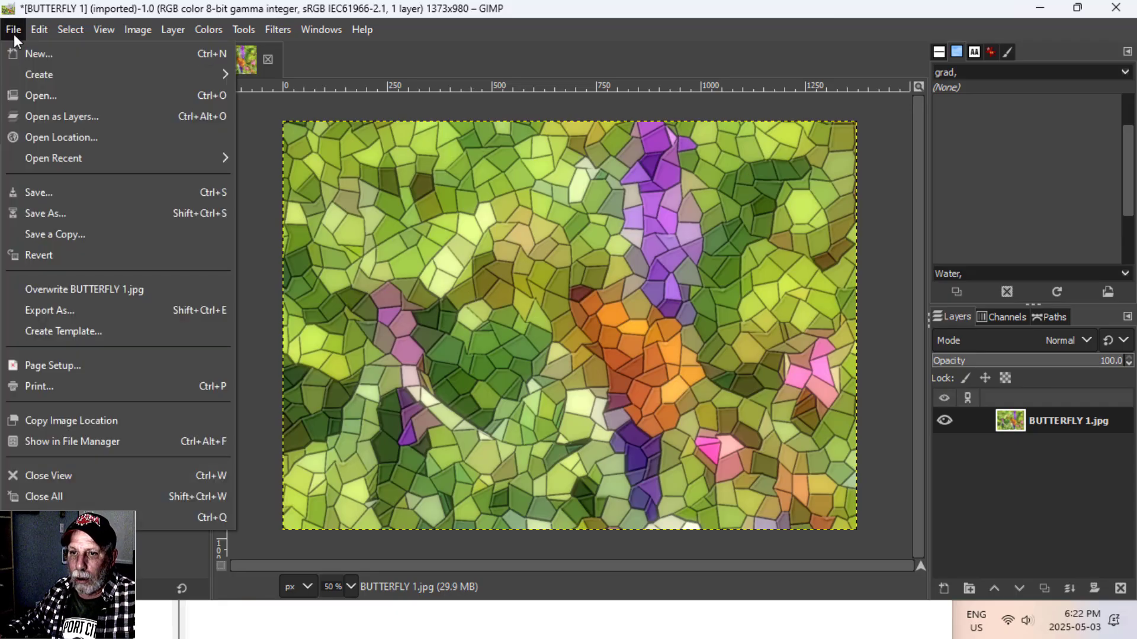
left_click(59, 310)
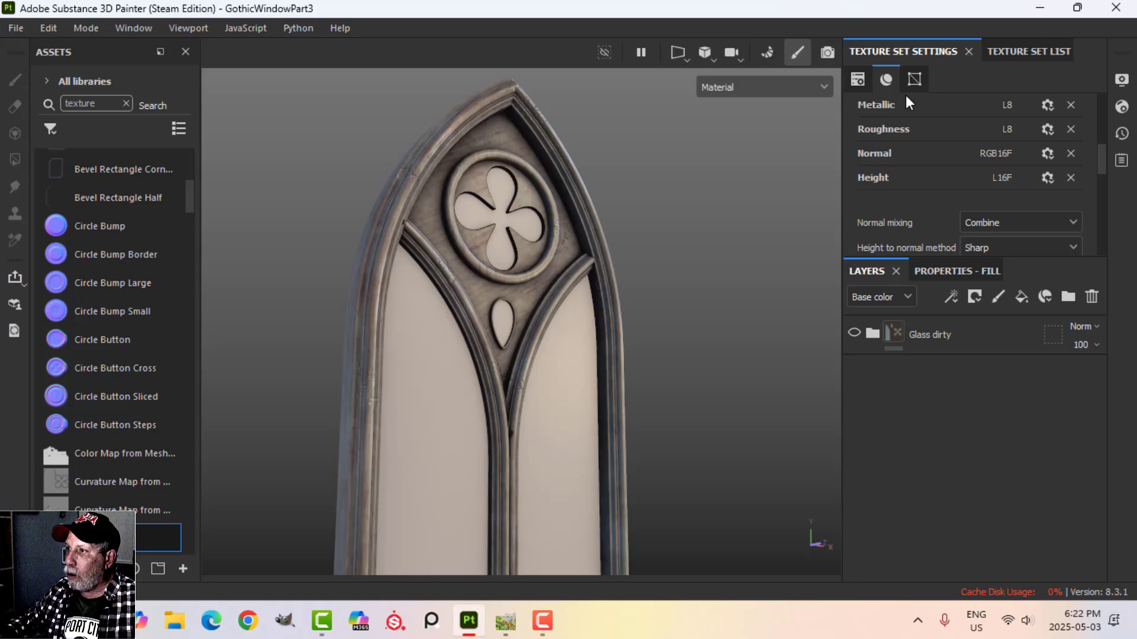
Add Fill layer 1 to the Glass texture set above Glass dirty and show its Fill properties.
left_click(1017, 52)
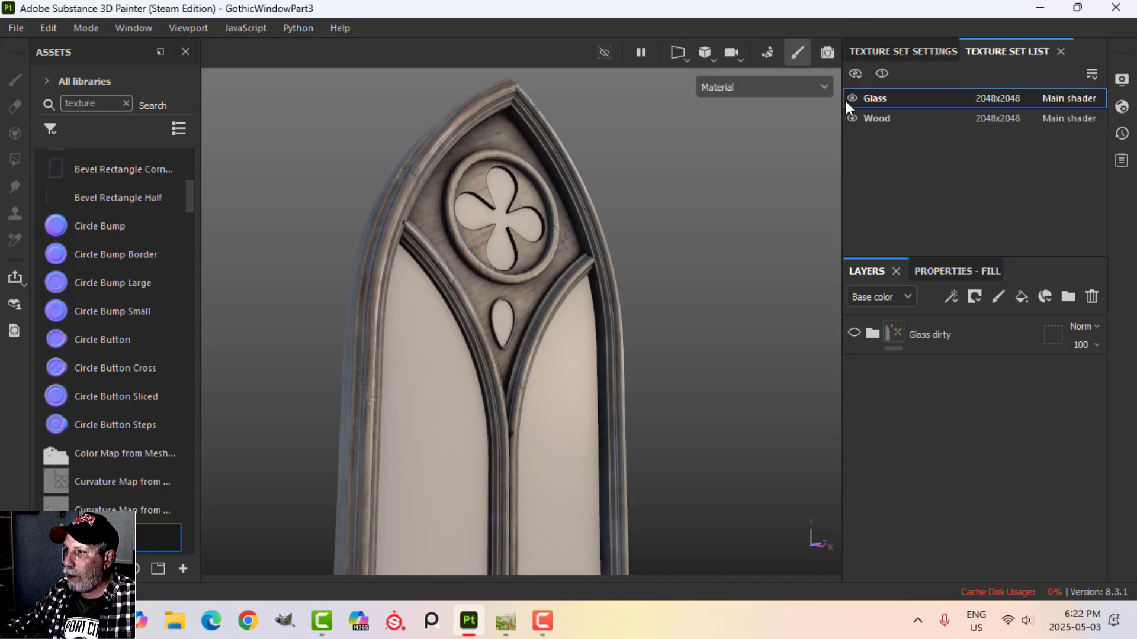
left_click_drag(610, 289, 610, 265, "alt")
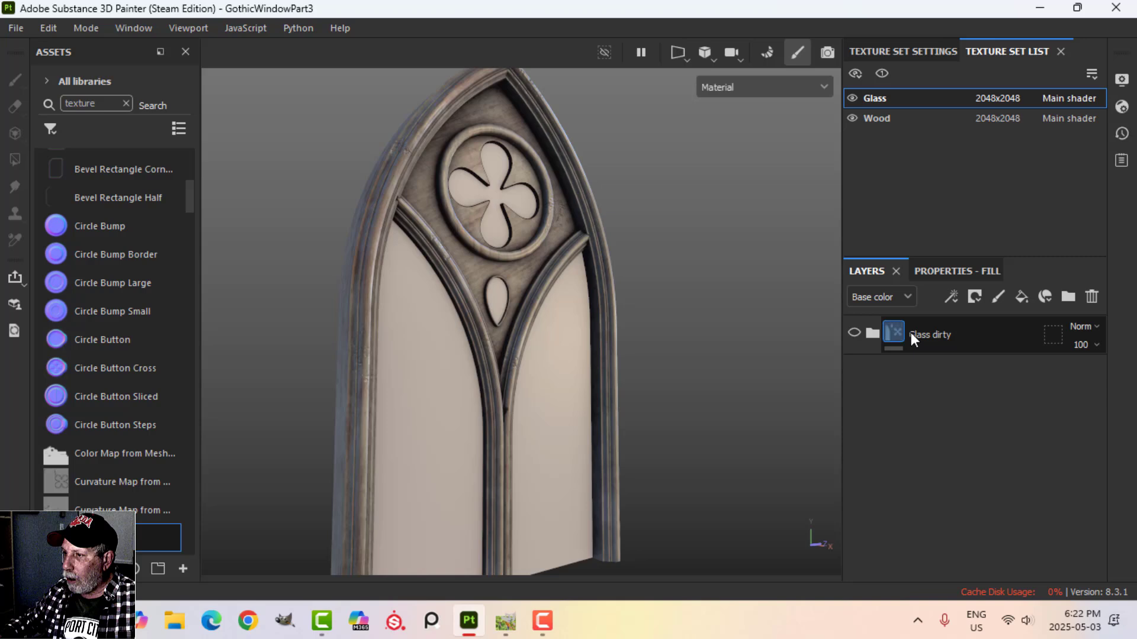
left_click(1000, 333)
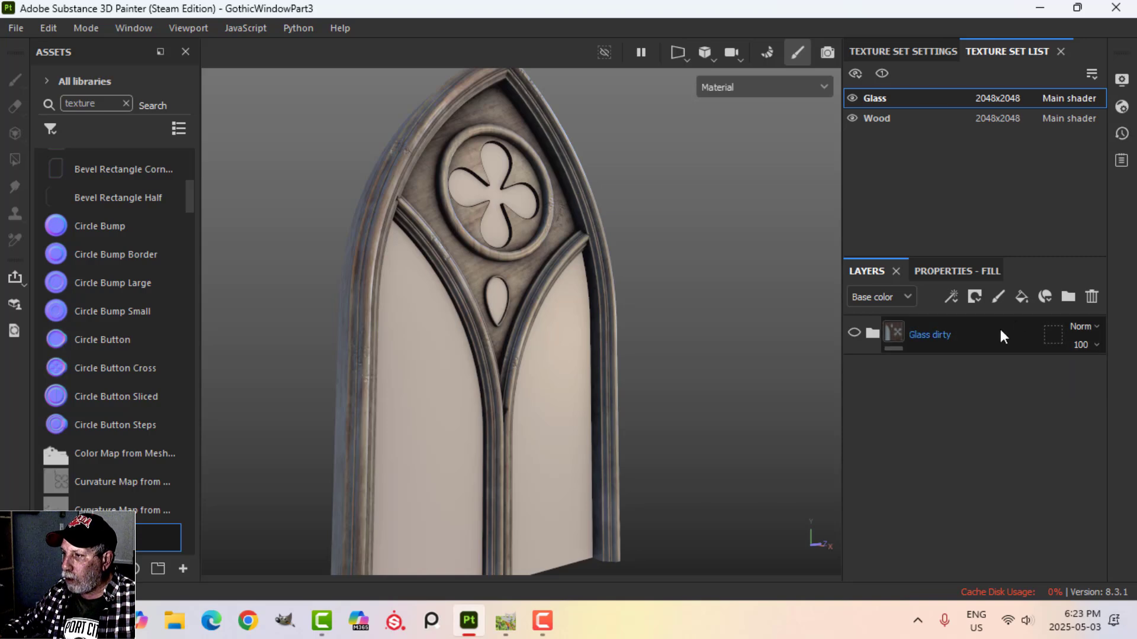
left_click(1021, 296)
left_click_drag(895, 373, 906, 315)
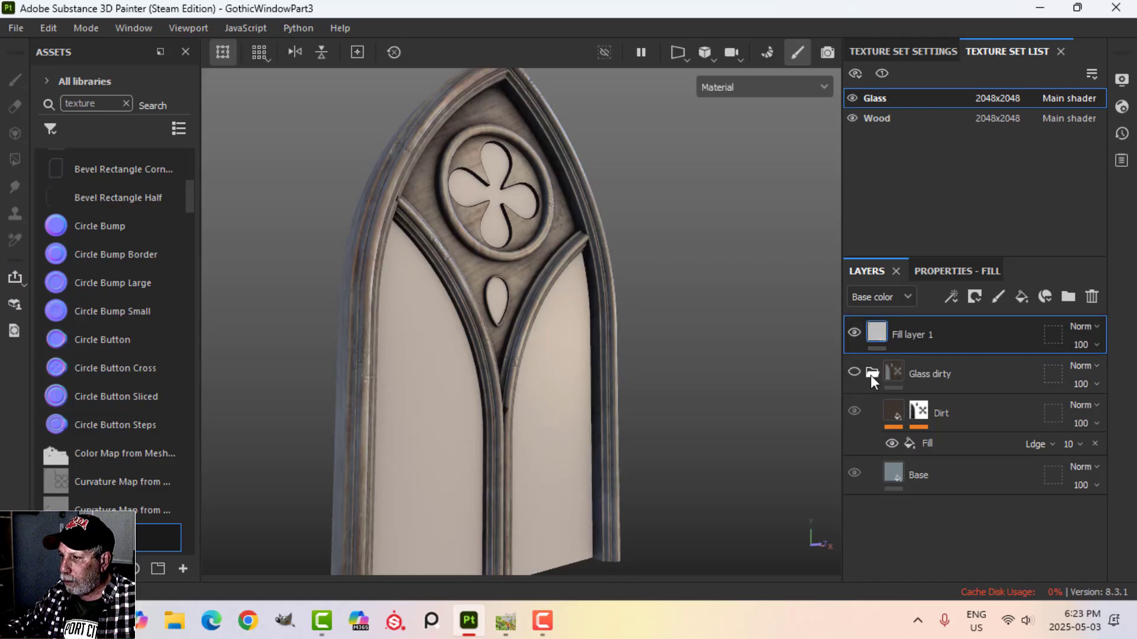
left_click(872, 373)
double_click(915, 379)
left_click(874, 332)
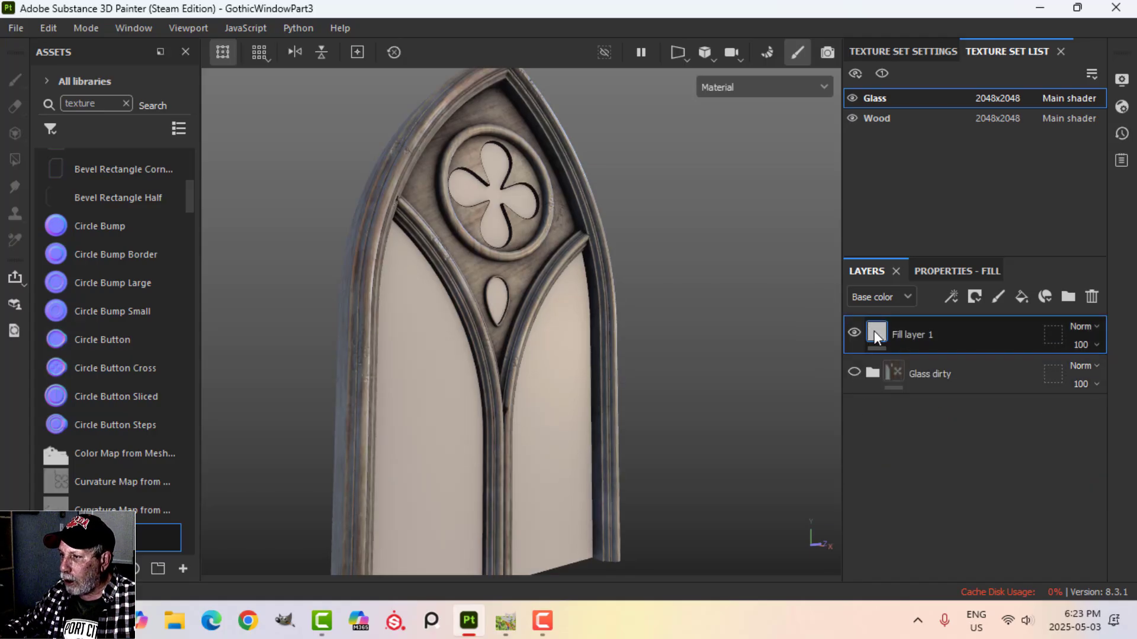
left_click(976, 280)
scroll(941, 399, "down", 1)
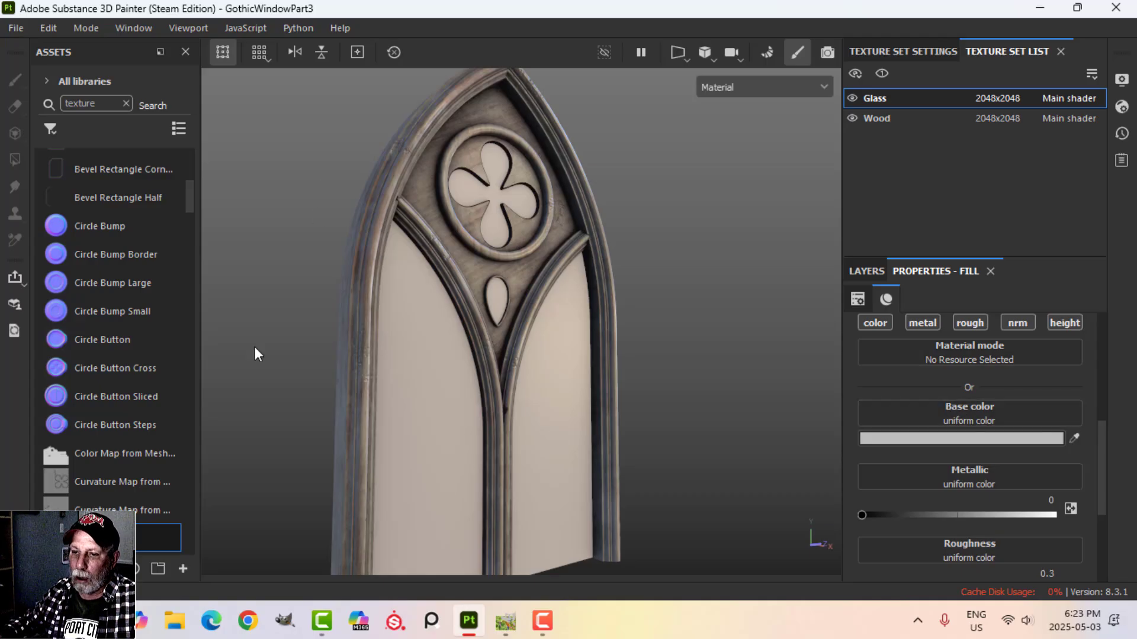
Import Butterfly.jpg from EXPORT/STAINED GLASS as a texture for the current session.
left_click(184, 569)
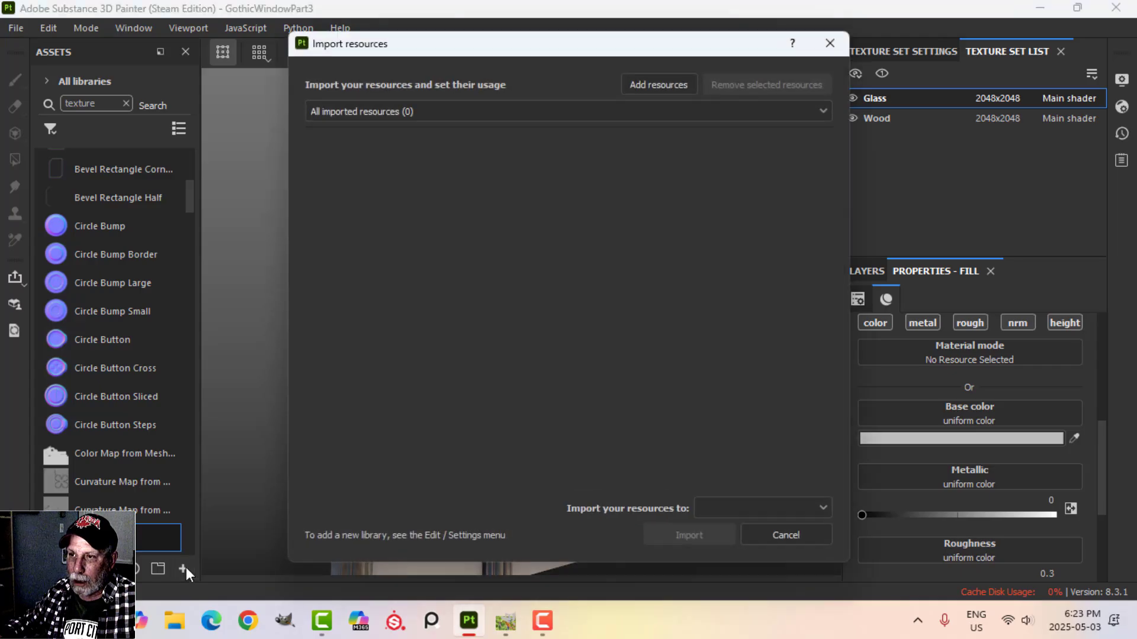
left_click(657, 84)
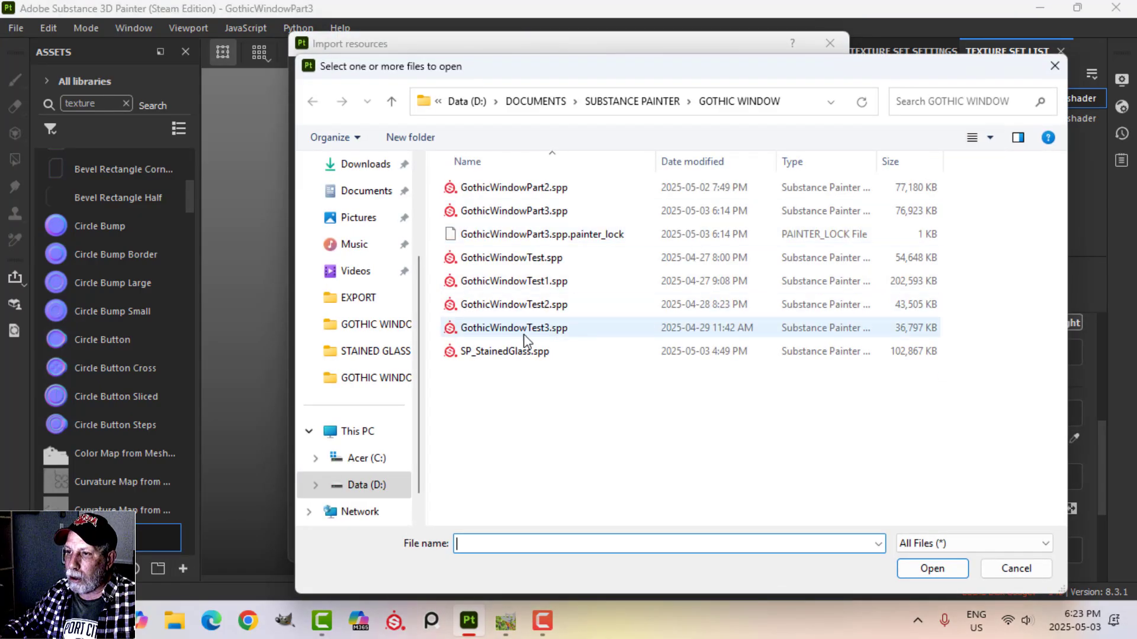
left_click(359, 299)
left_click(368, 353)
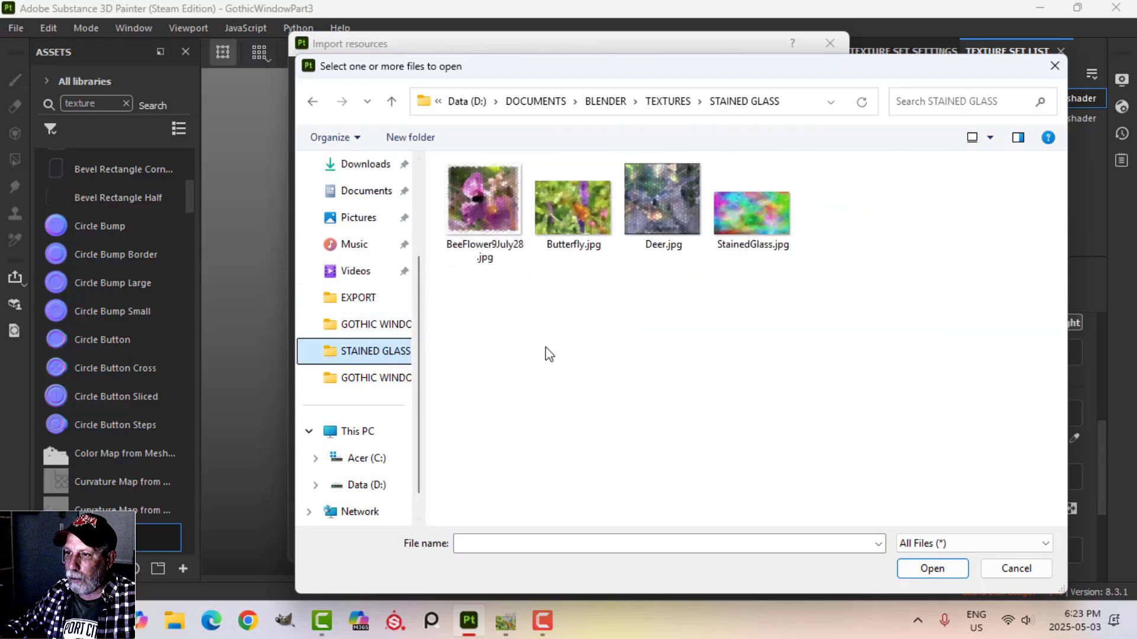
left_click(577, 224)
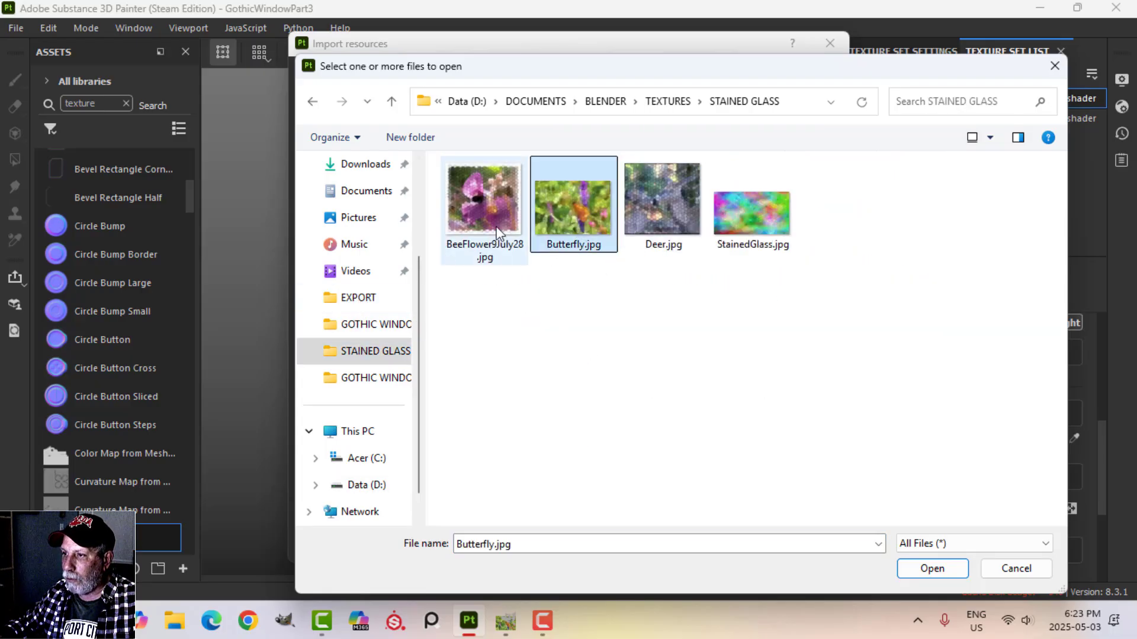
left_click(922, 569)
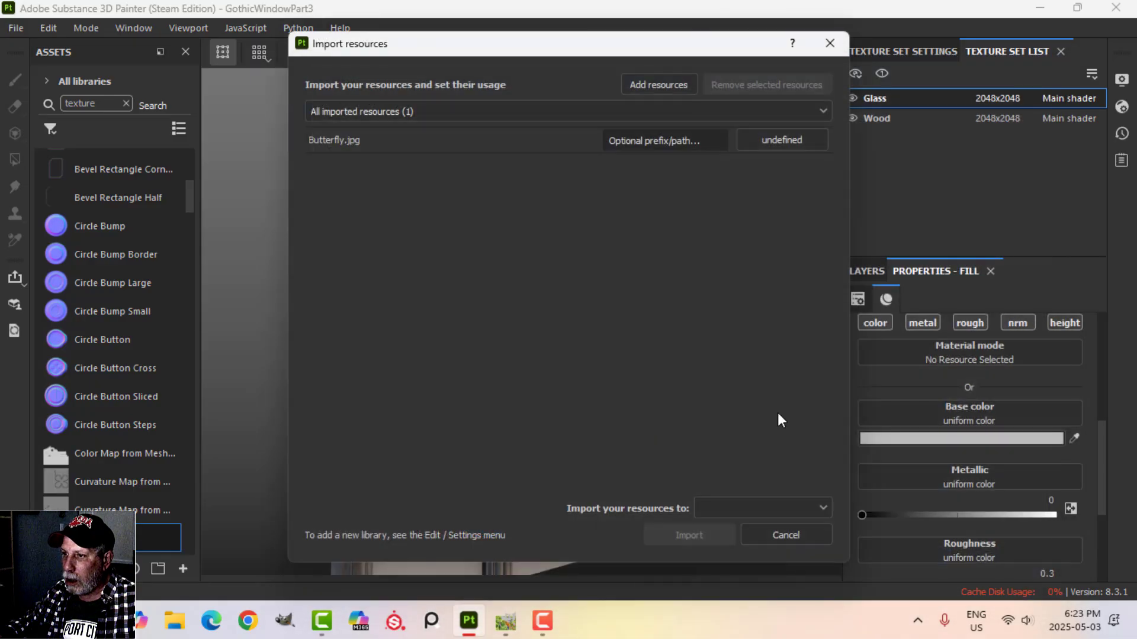
left_click(774, 138)
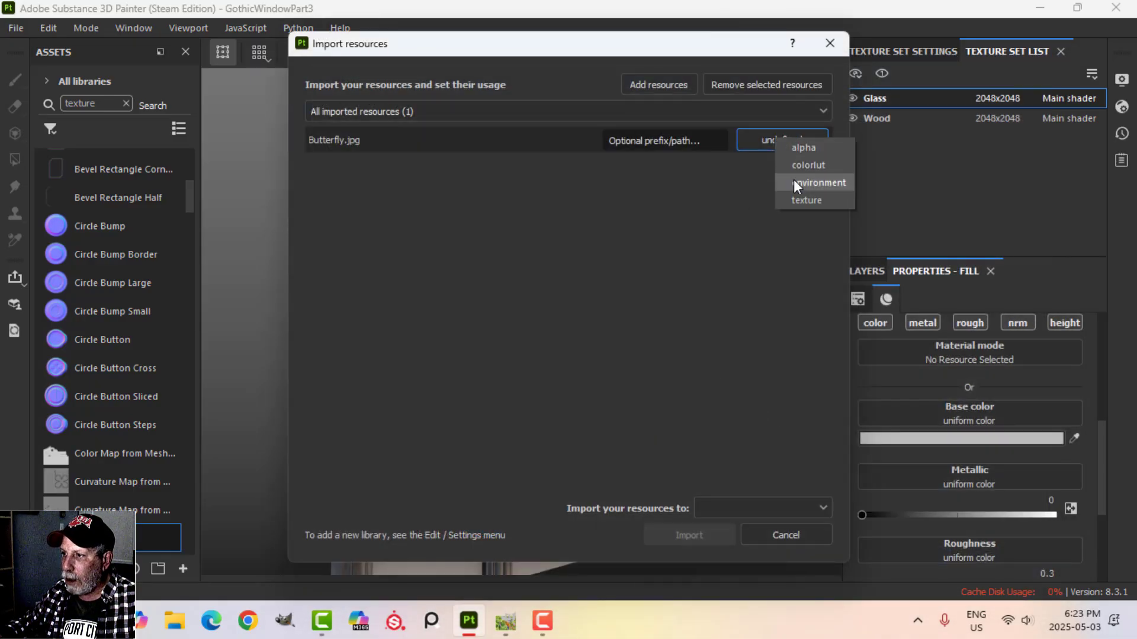
left_click(795, 200)
left_click(729, 508)
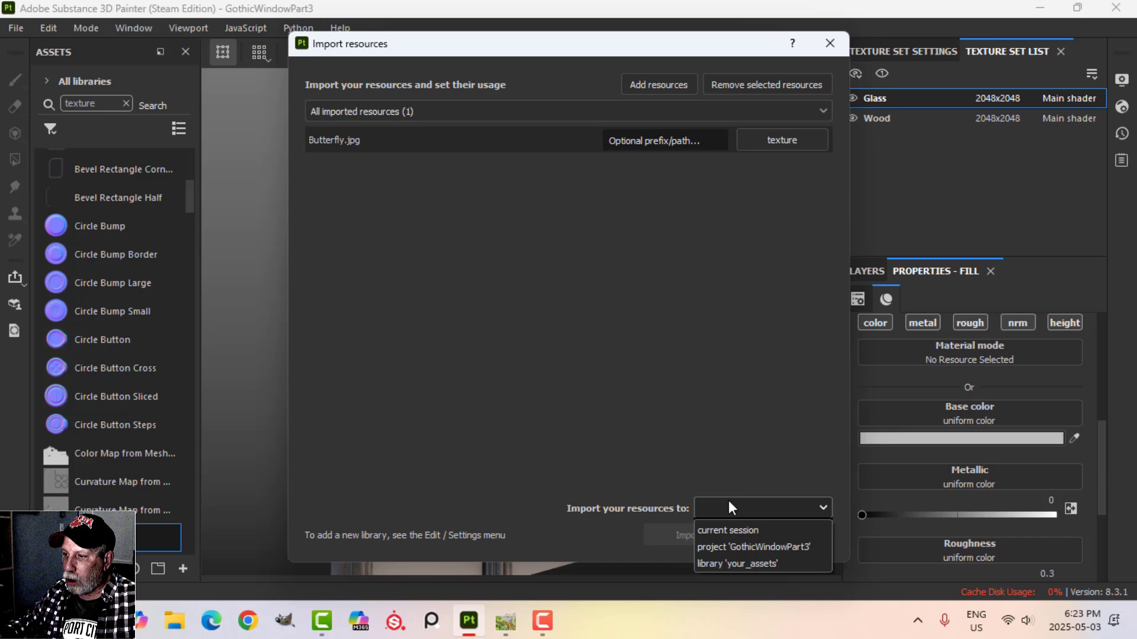
left_click(724, 531)
left_click(690, 535)
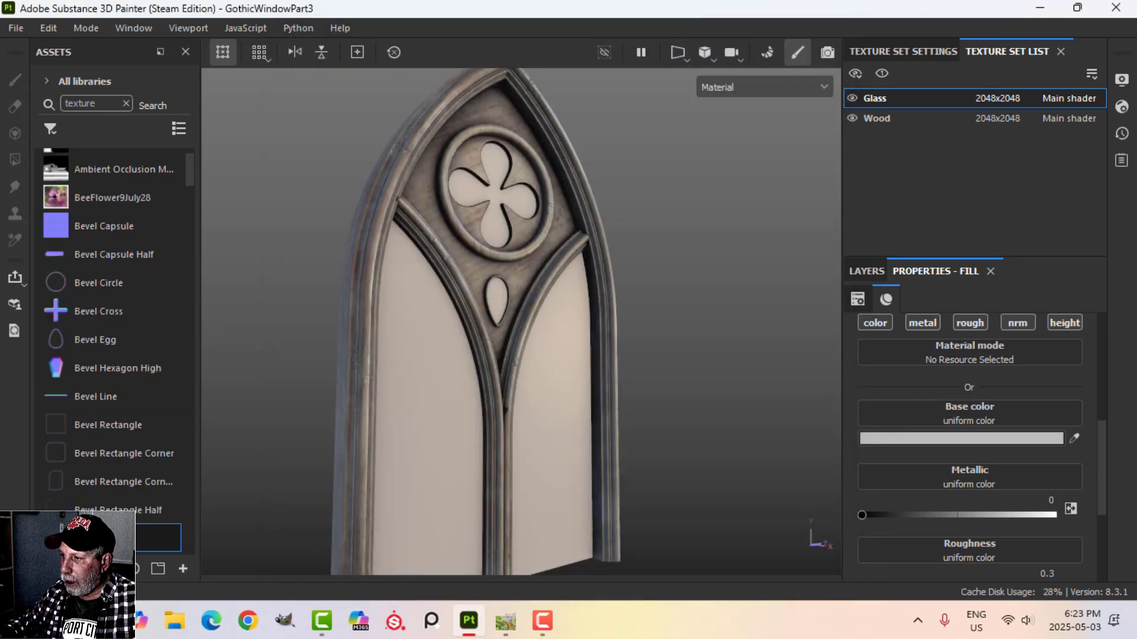
Drop the Butterfly texture into the fill layer's Base color slot.
left_click_drag(158, 538, 919, 413)
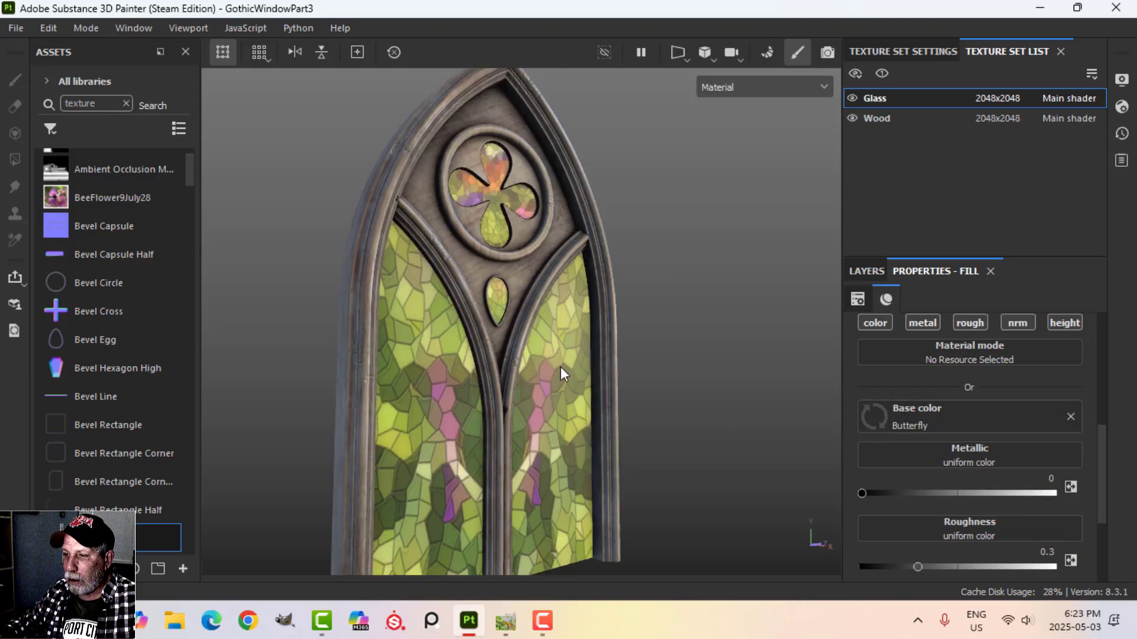
left_click_drag(560, 367, 564, 325, "alt")
scroll(552, 328, "up", 2)
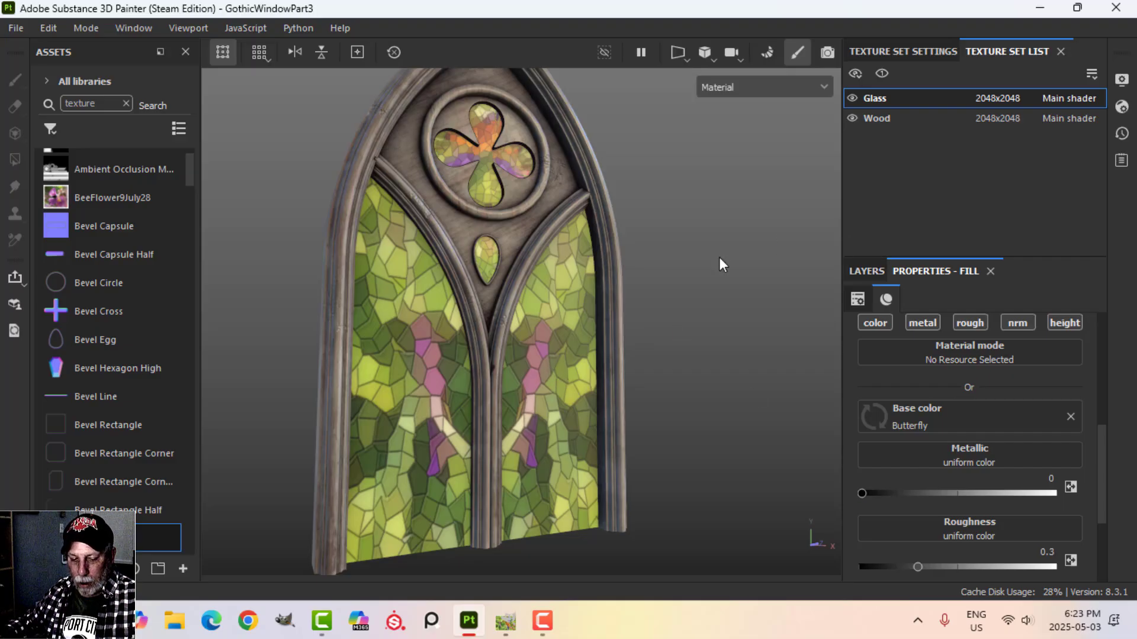
Shift and enlarge the butterfly texture in the UV view to cover the glass panes.
key("F1")
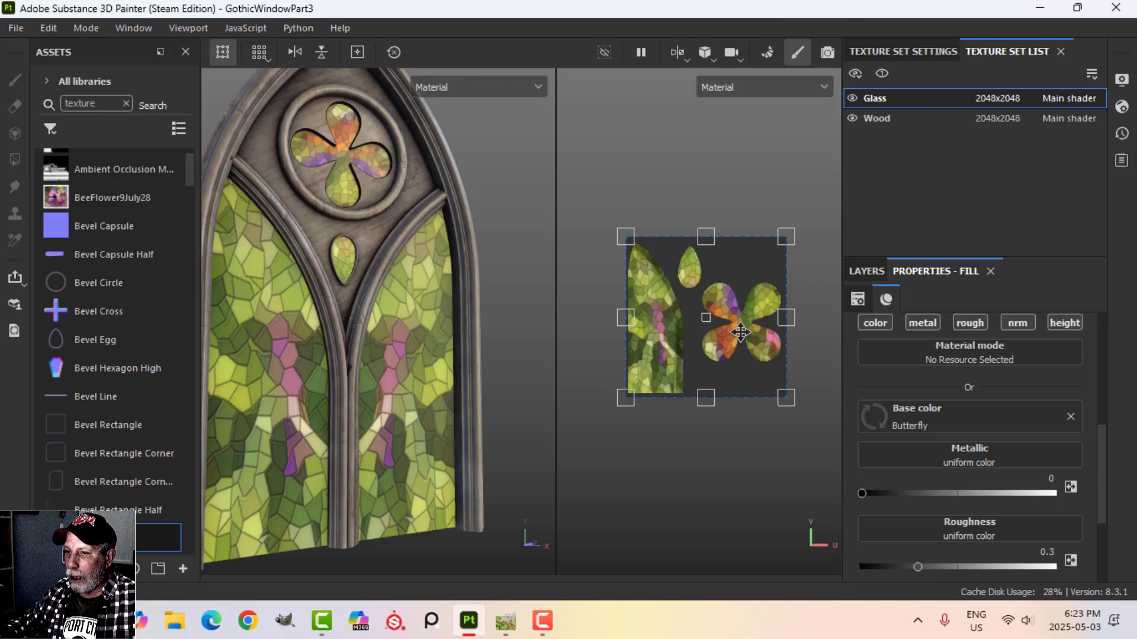
left_click_drag(741, 329, 762, 330)
key("ctrl+z")
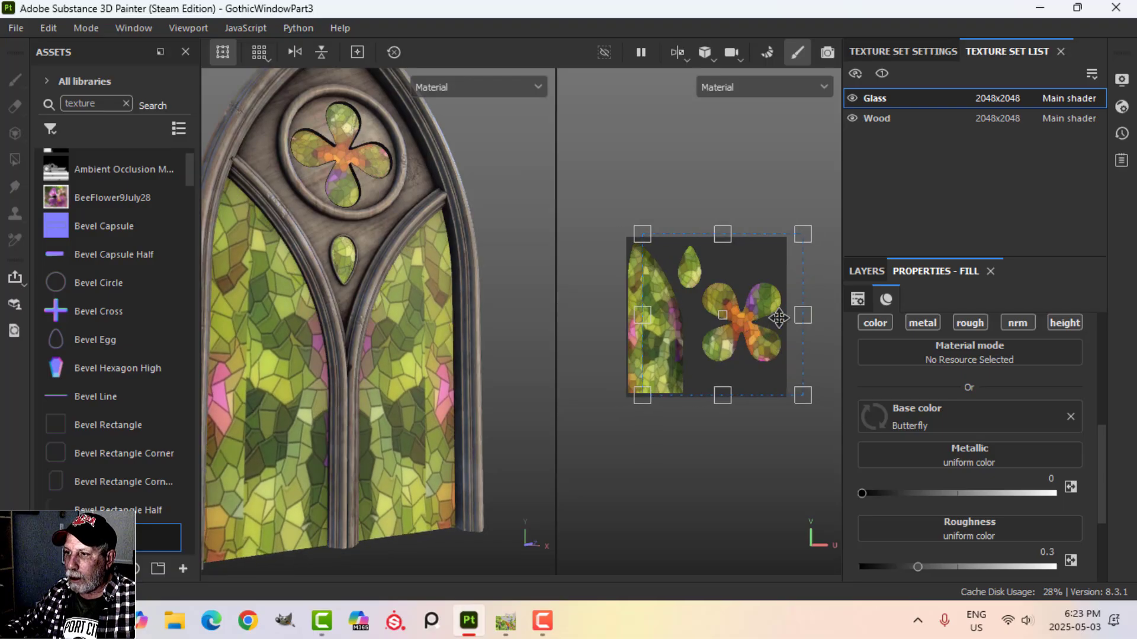
left_click_drag(740, 323, 724, 346)
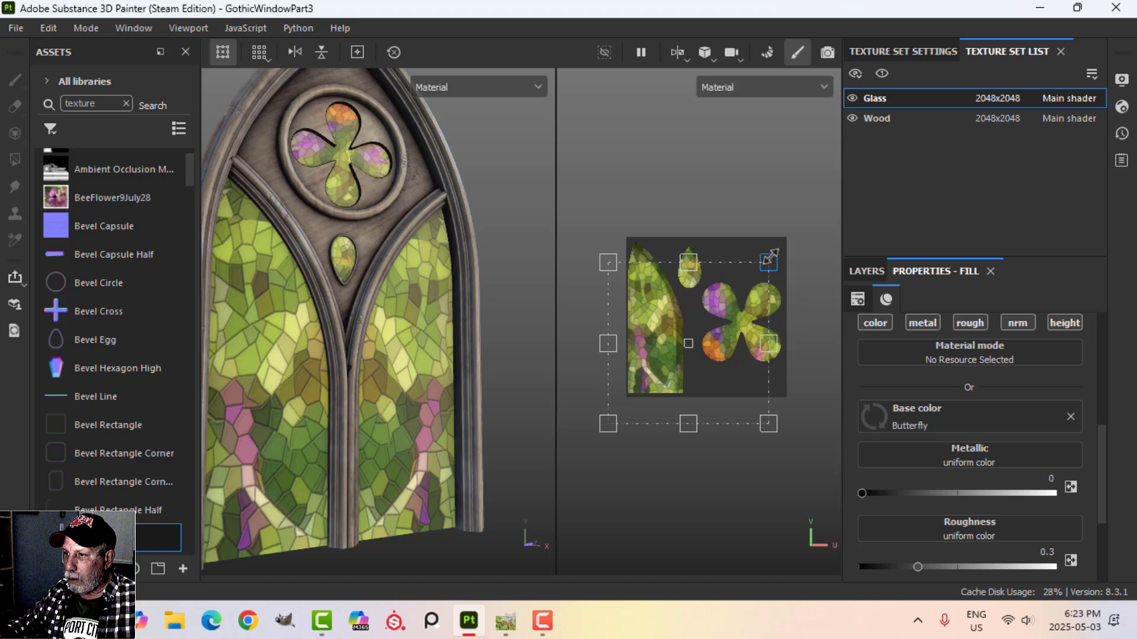
left_click_drag(769, 261, 785, 226)
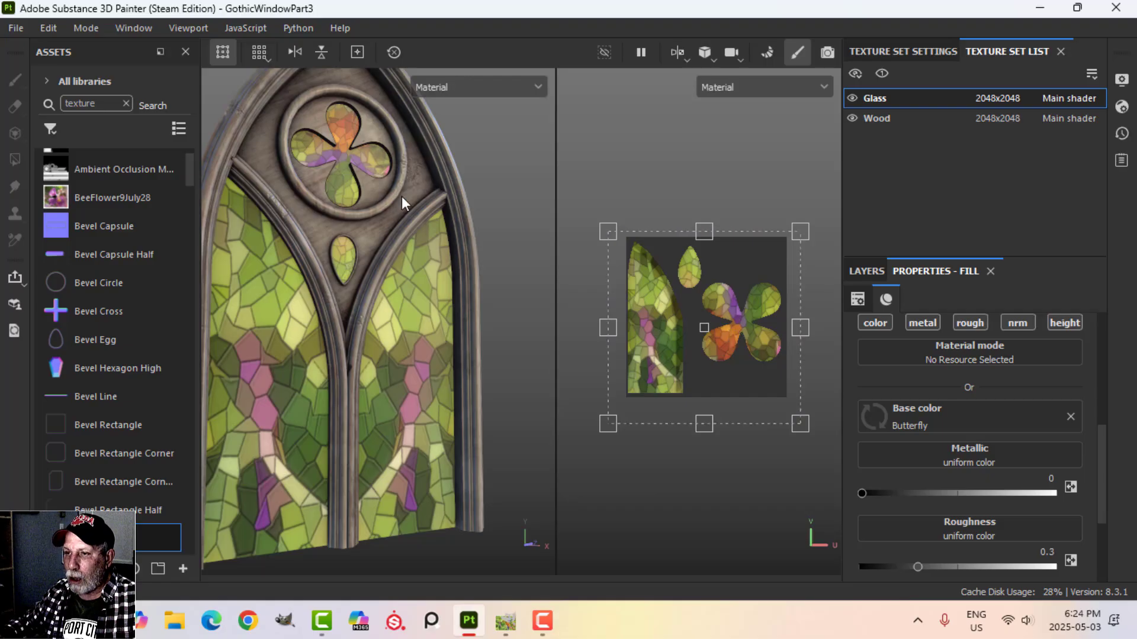
left_click_drag(422, 270, 431, 297, "alt")
key("F2")
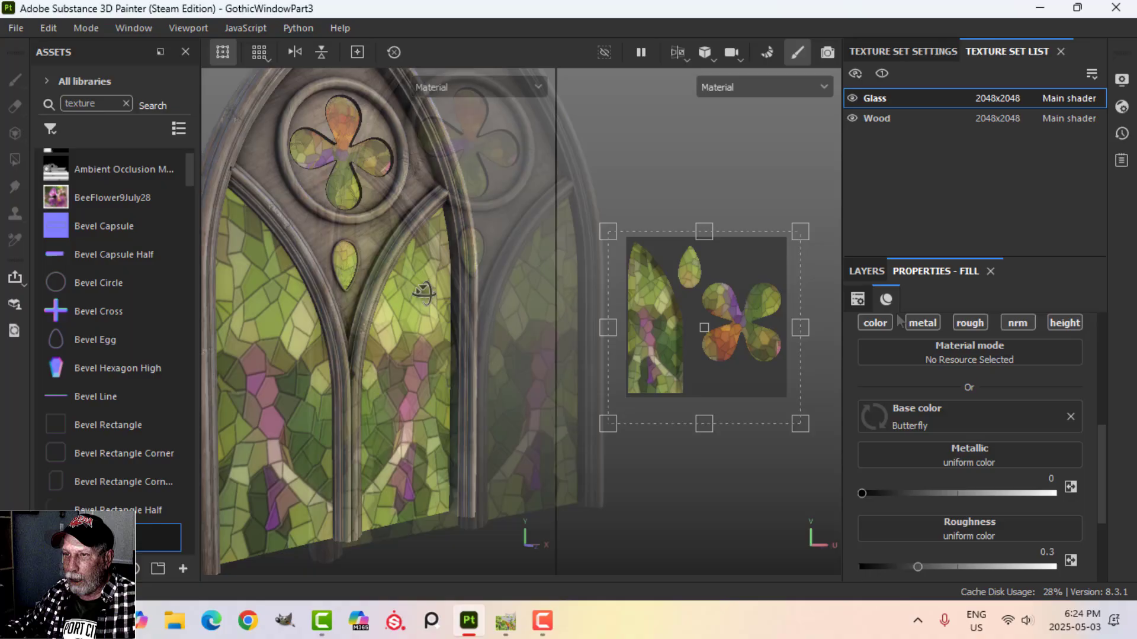
Rename the butterfly fill layer to STAINED GLASS.
left_click(867, 270)
double_click(905, 334)
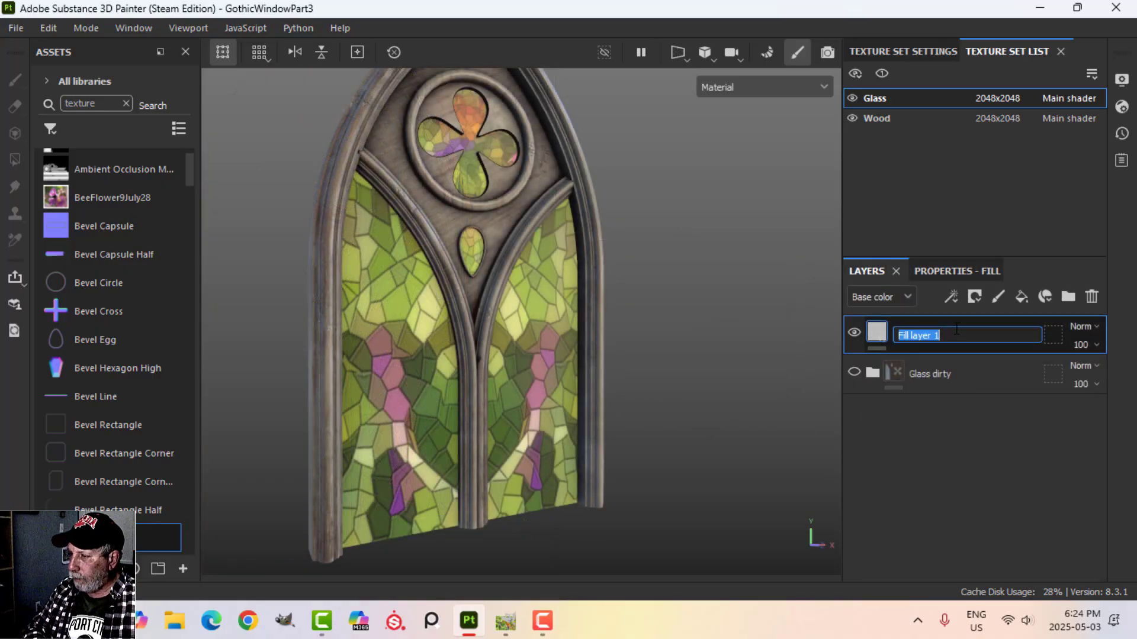
key("Caps_Lock")
type("STAINED GLASS")
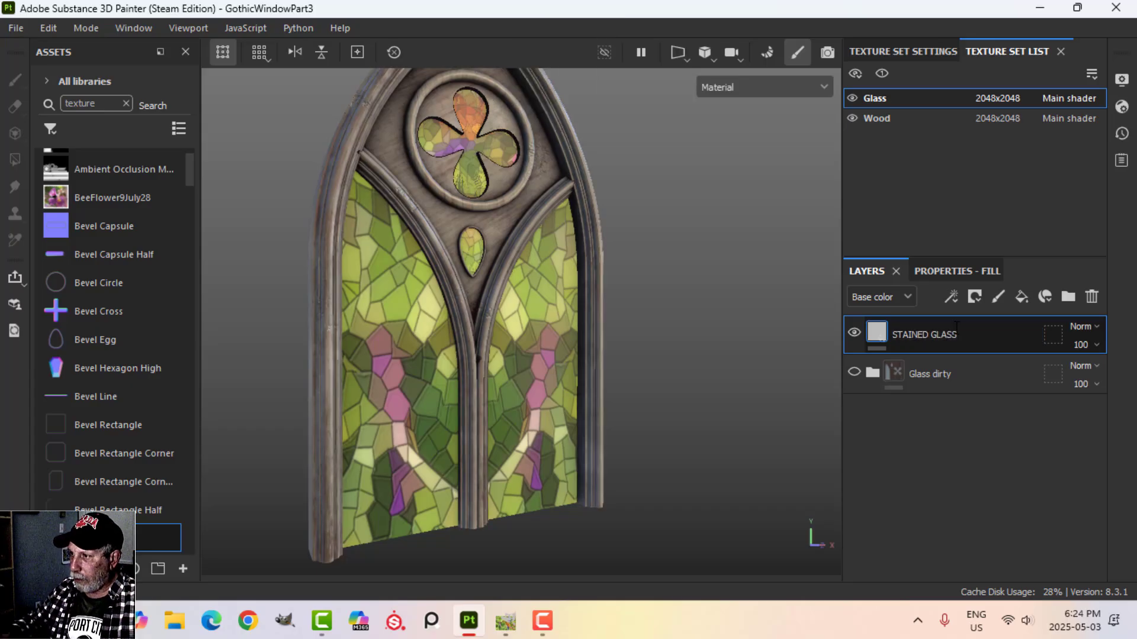
key("Return")
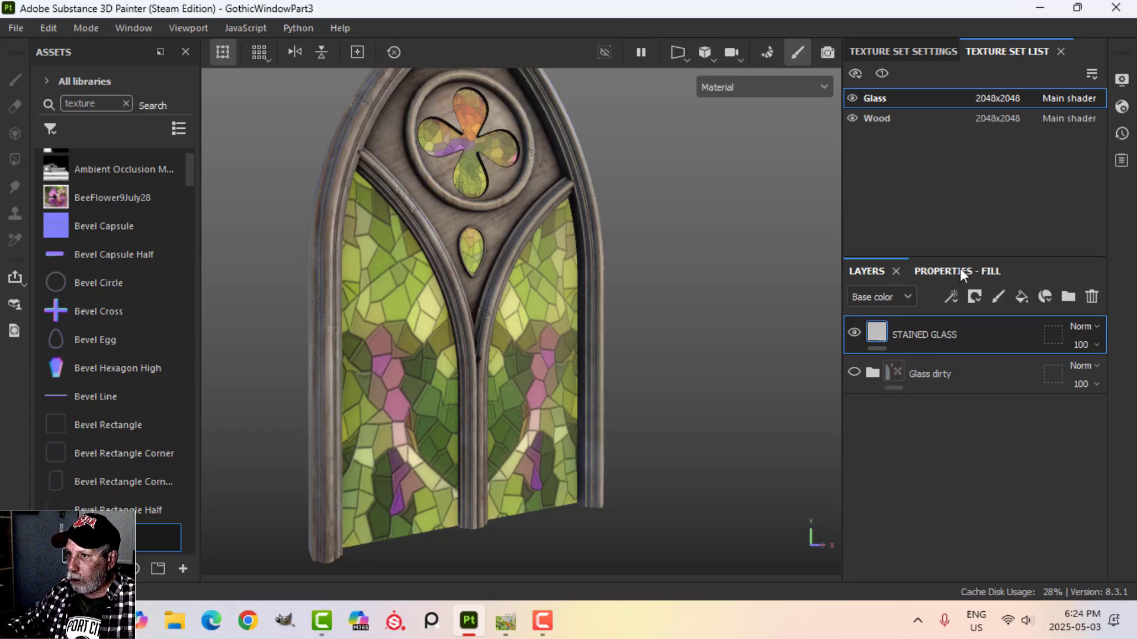
Set the STAINED GLASS layer's Metallic to 1 and lower its Roughness.
left_click(960, 270)
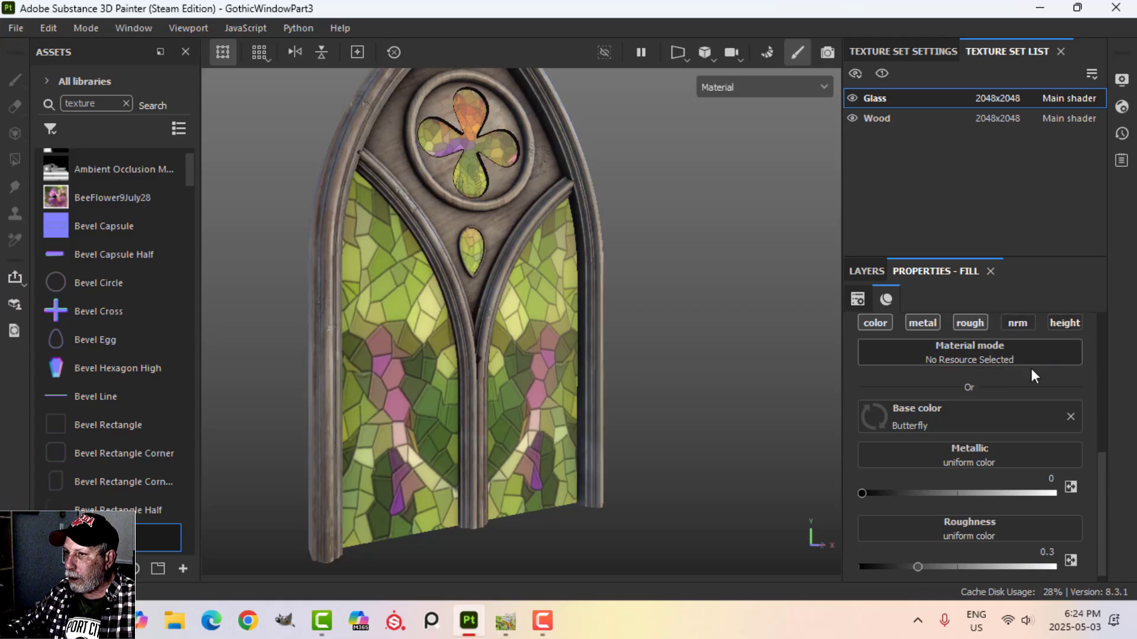
left_click_drag(862, 493, 1075, 485)
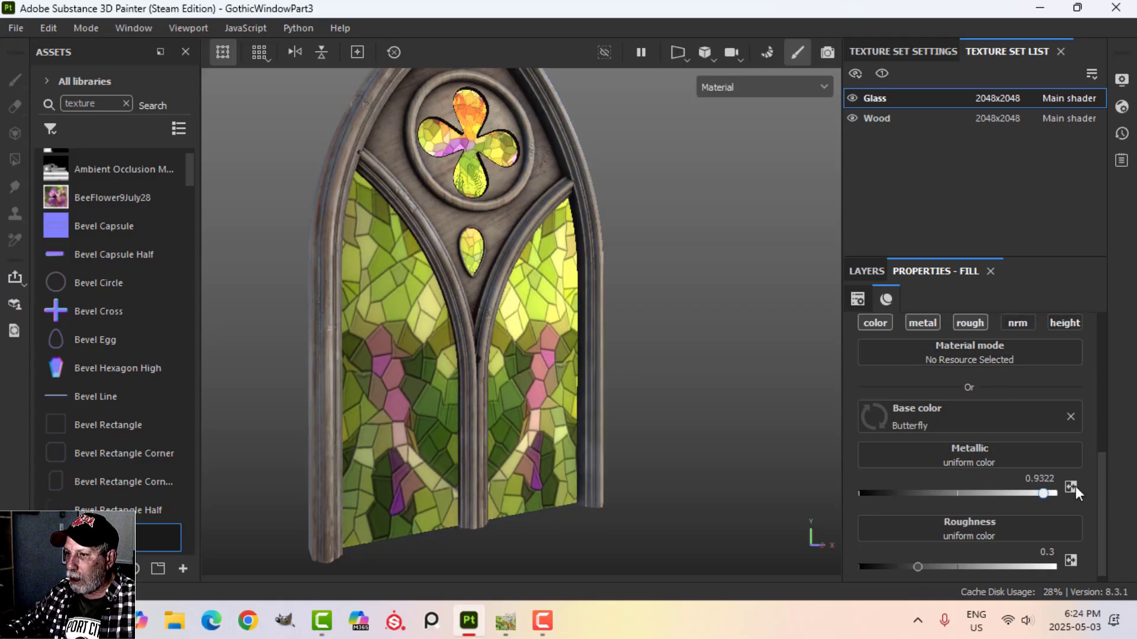
left_click_drag(672, 413, 680, 376, "alt")
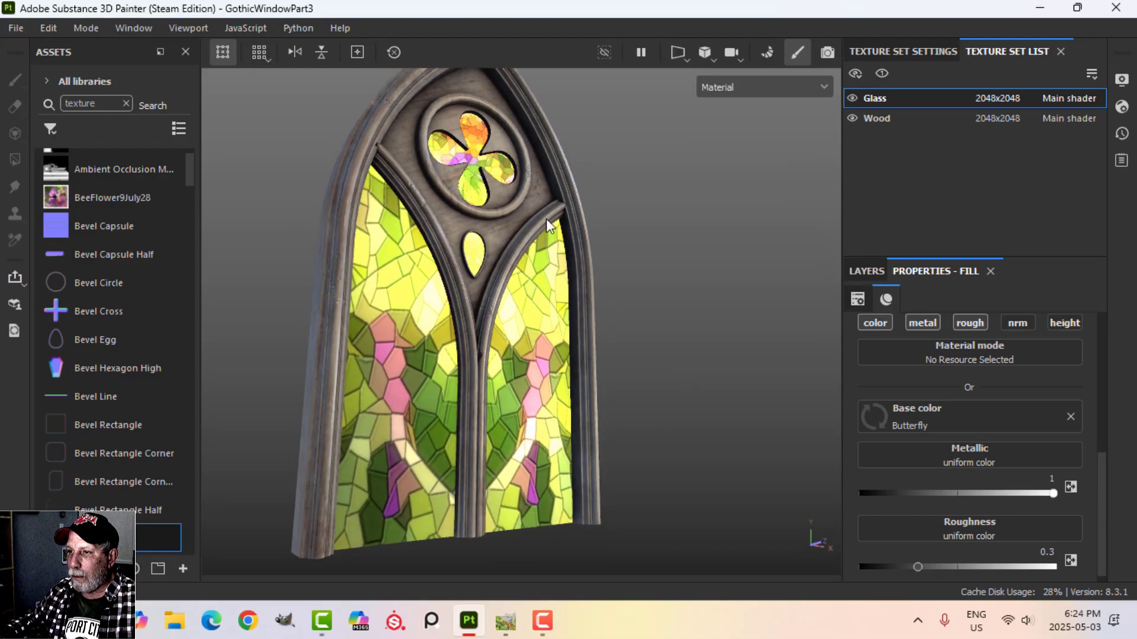
left_click_drag(485, 193, 579, 319, "alt")
left_click_drag(919, 567, 895, 568)
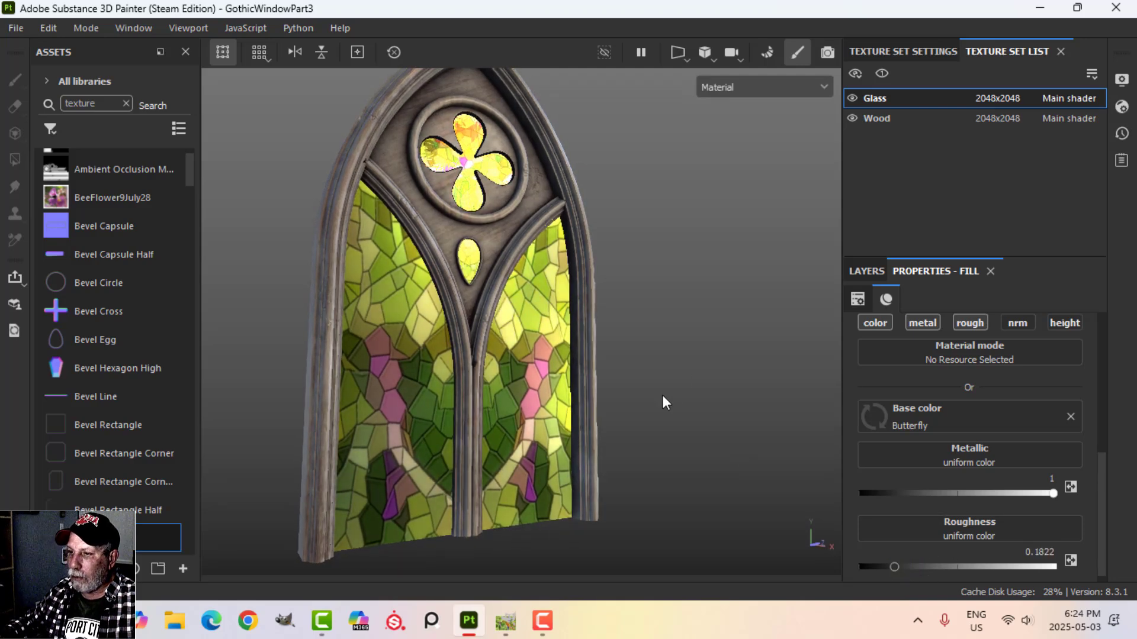
left_click_drag(663, 399, 700, 353, "alt")
Fine-tune roughness to about 0.2288 and rotate the environment light to preview reflections.
mouse_move(701, 353)
right_mouse_down("shift")
mouse_move(672, 348)
mouse_move(703, 339)
right_mouse_up("shift")
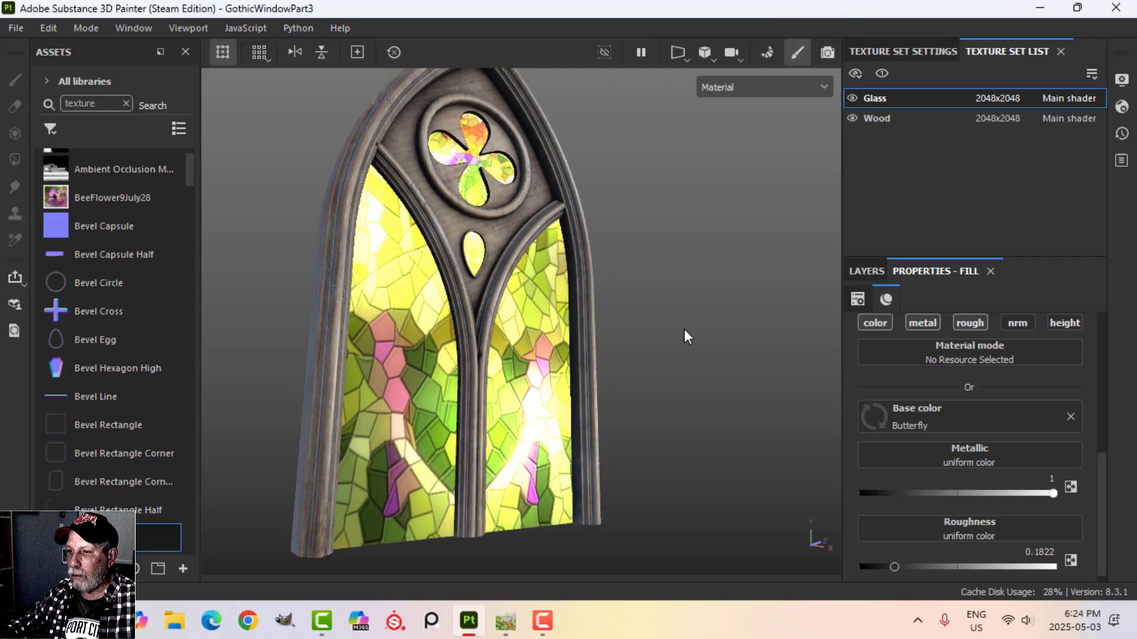
left_click_drag(683, 332, 709, 366, "alt")
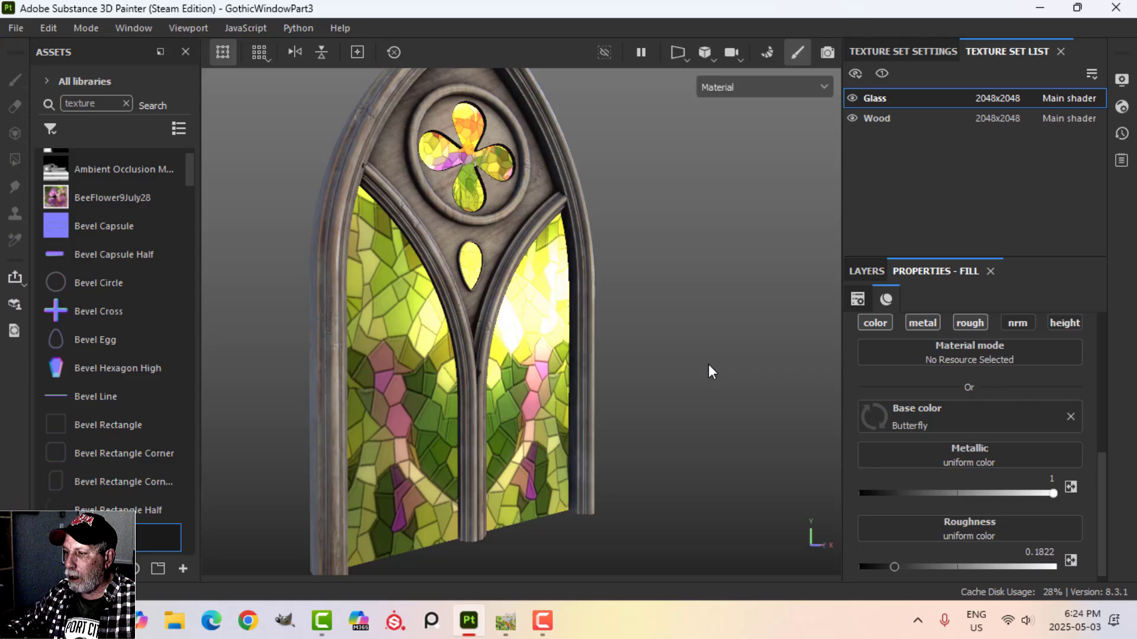
left_click_drag(893, 566, 902, 567)
mouse_move(538, 379)
left_mouse_down("alt")
mouse_move(527, 348)
mouse_move(563, 361)
left_mouse_up("alt")
mouse_move(696, 304)
right_mouse_down("shift")
mouse_move(710, 292)
mouse_move(703, 300)
right_mouse_up("shift")
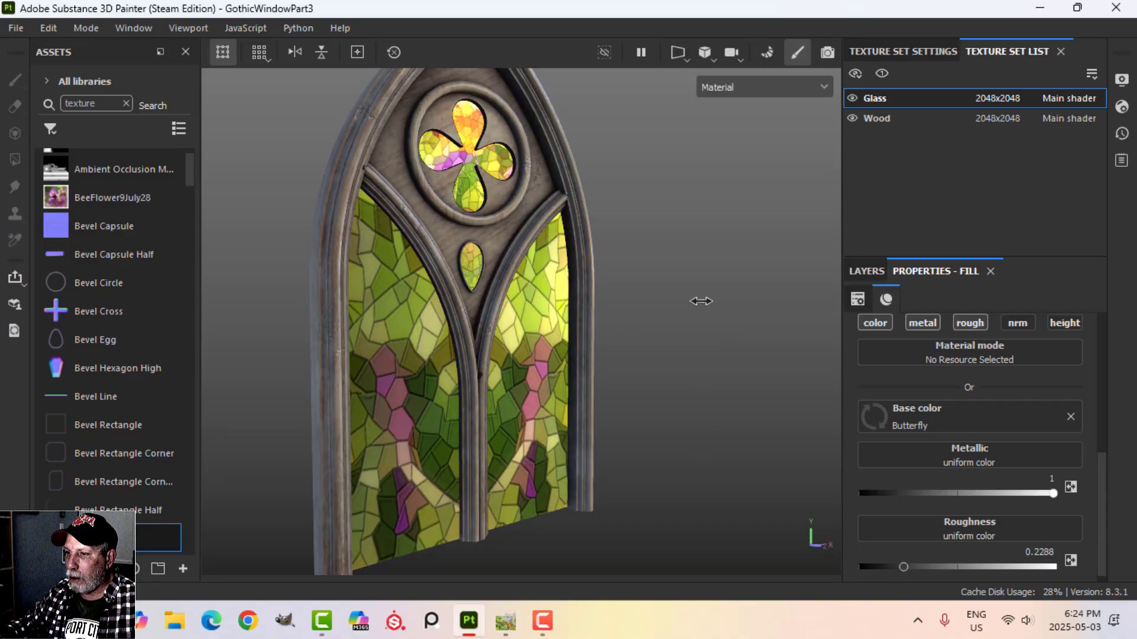
left_click_drag(695, 337, 687, 333, "alt")
Add an HSL Perceptive filter effect to the STAINED GLASS layer.
left_click(865, 271)
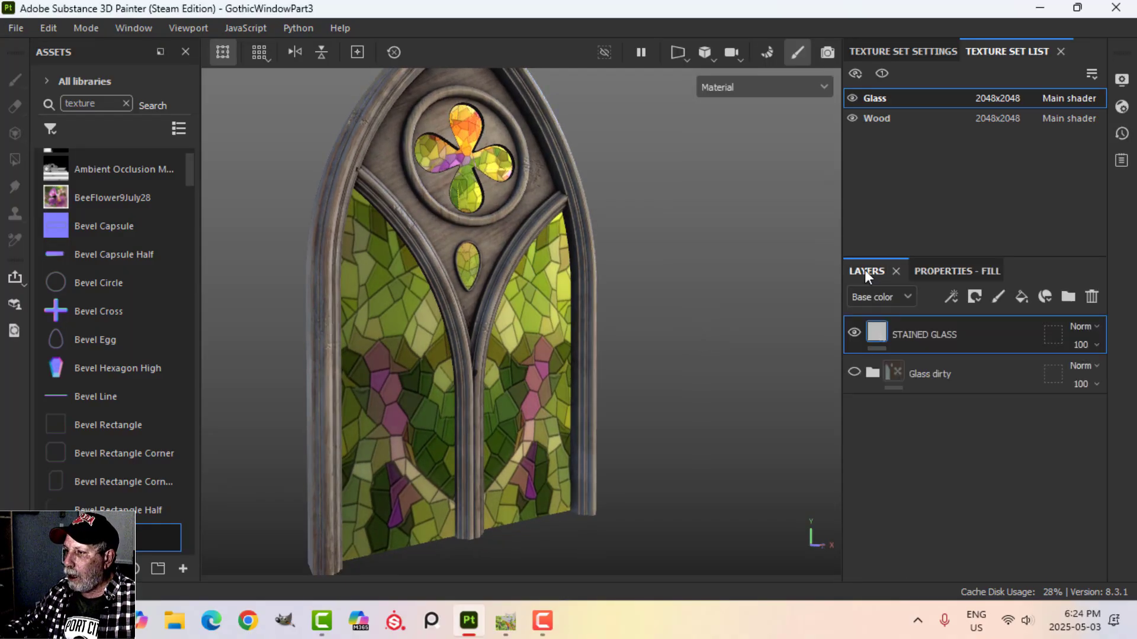
left_click(952, 296)
left_click(993, 419)
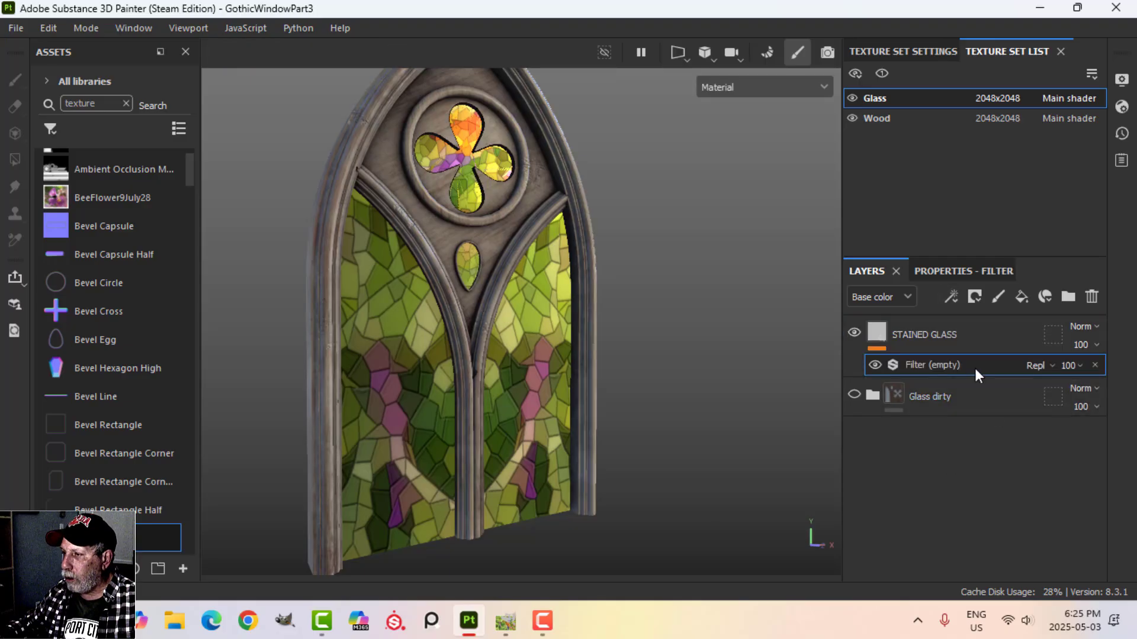
left_click(955, 272)
left_click(966, 374)
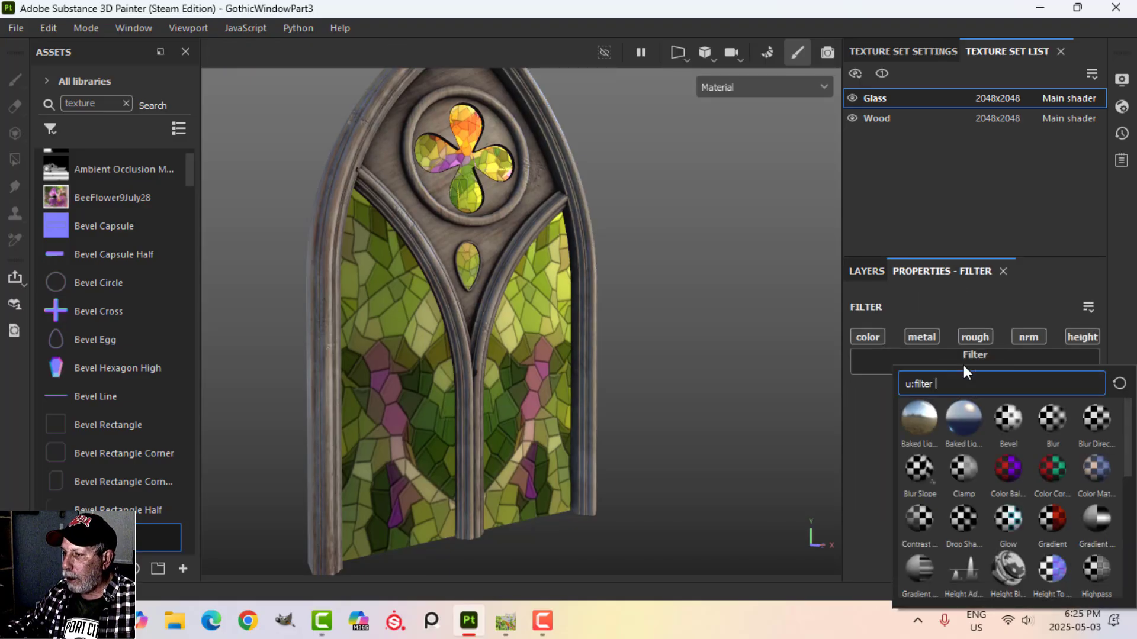
scroll(978, 486, "down", 2)
left_click(1011, 470)
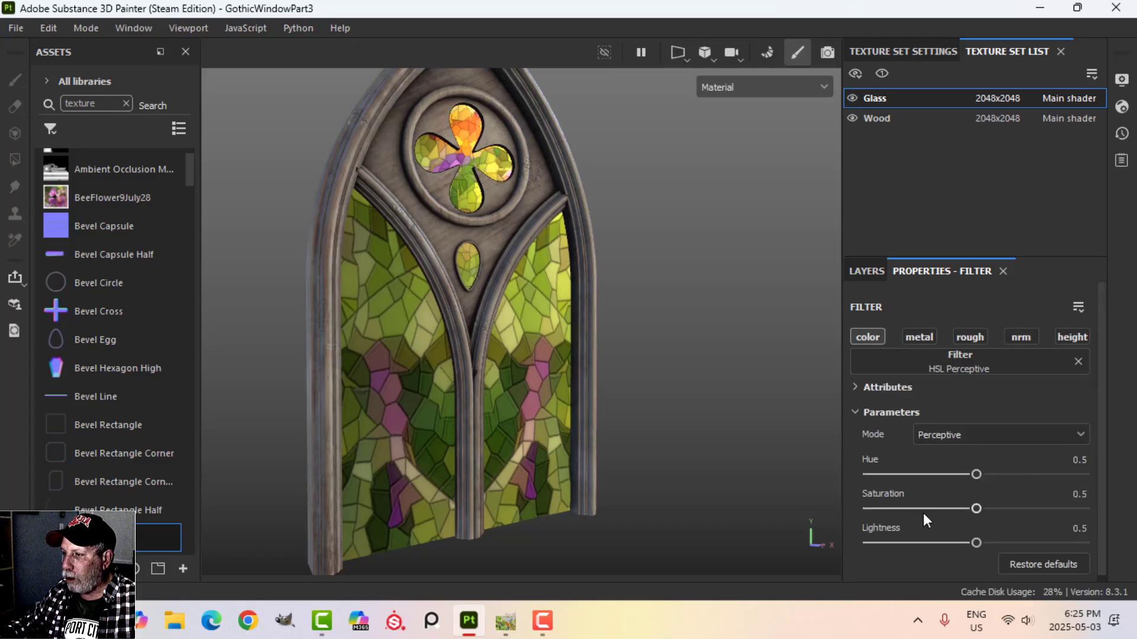
Shift the filter's hue to about 0.473 and lower saturation to mute the glass colours.
mouse_move(975, 474)
left_mouse_down()
mouse_move(916, 474)
mouse_move(983, 472)
mouse_move(1043, 501)
mouse_move(970, 473)
left_mouse_up()
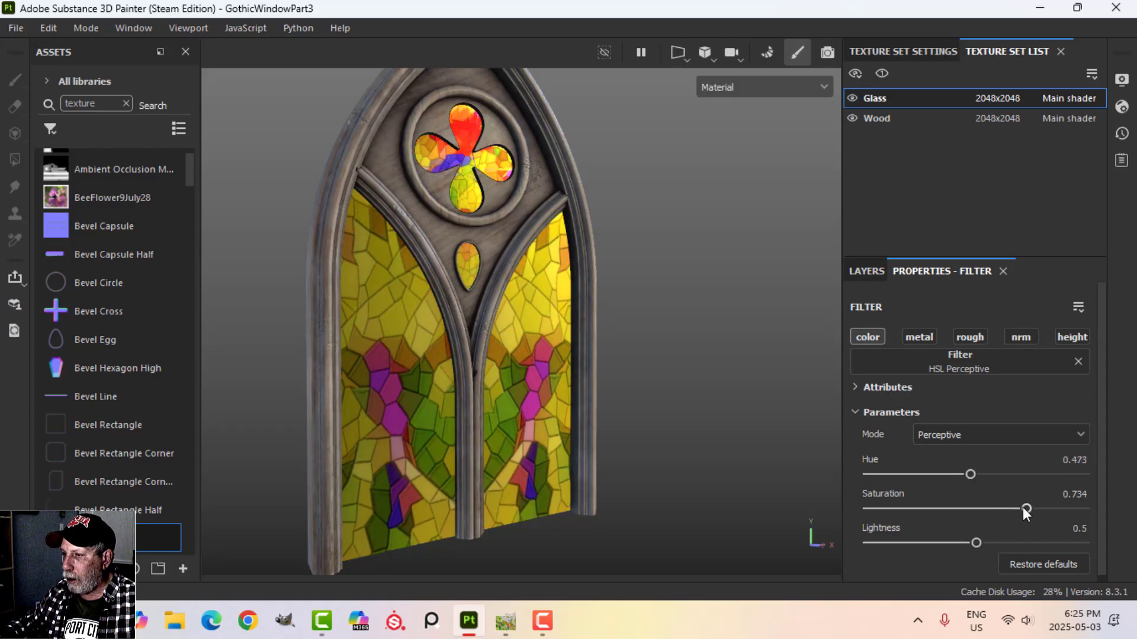
left_click_drag(1023, 508, 889, 508)
left_click_drag(610, 329, 637, 338, "alt")
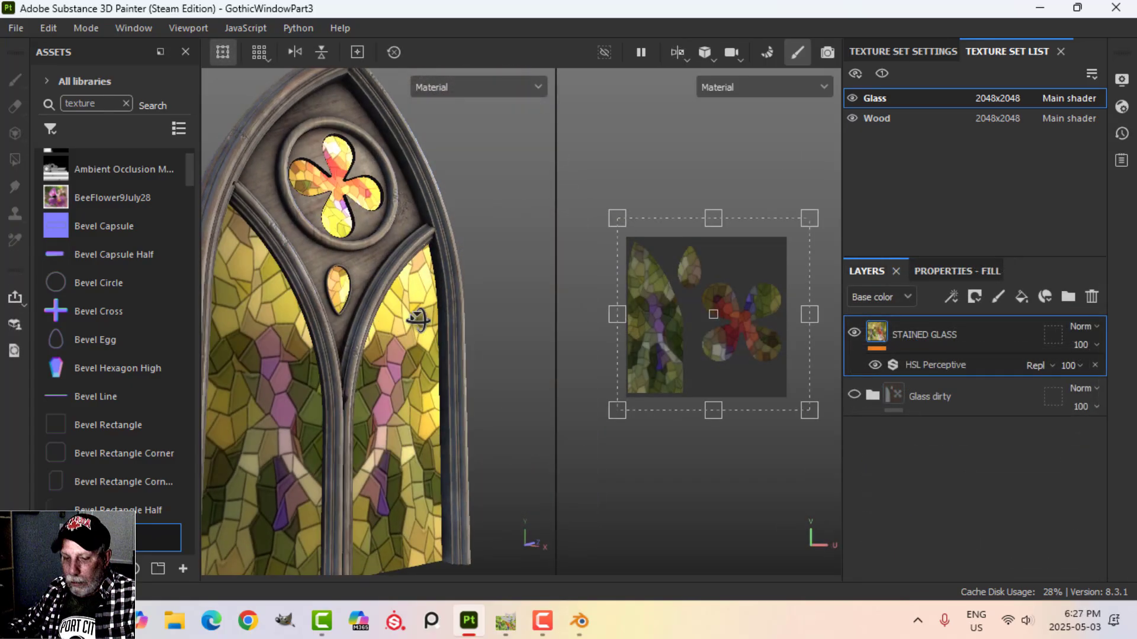
key("F2")
left_click_drag(421, 326, 592, 338, "alt")
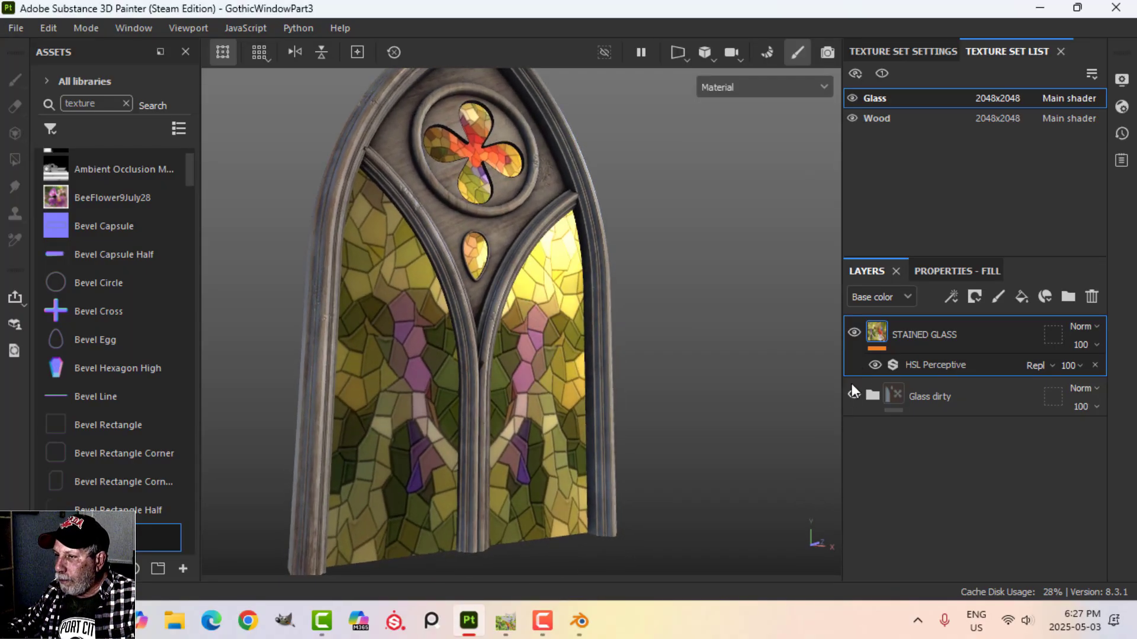
Add a fill layer above STAINED GLASS that drives only height, with height 0.14.
left_click(1021, 298)
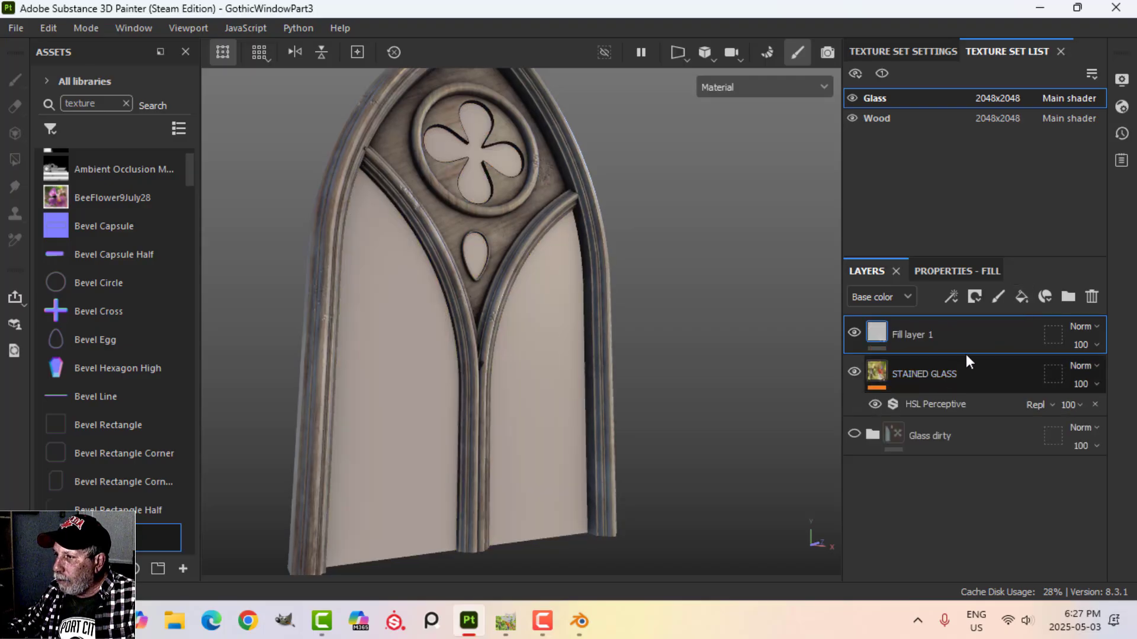
left_click(964, 271)
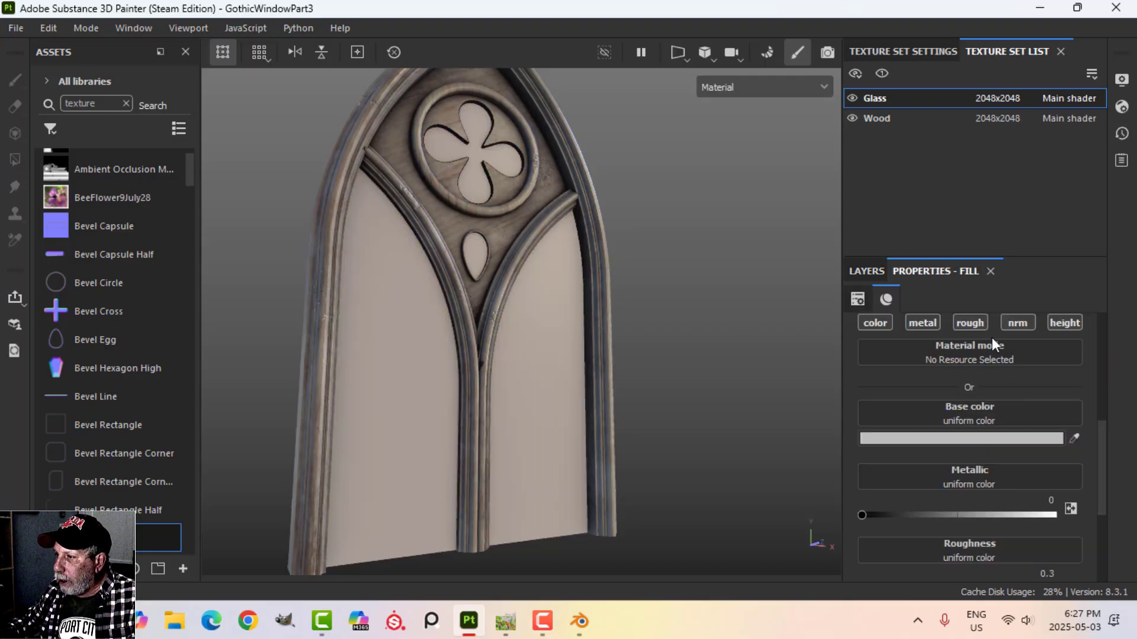
left_click(1062, 324)
left_click_drag(962, 495, 962, 490)
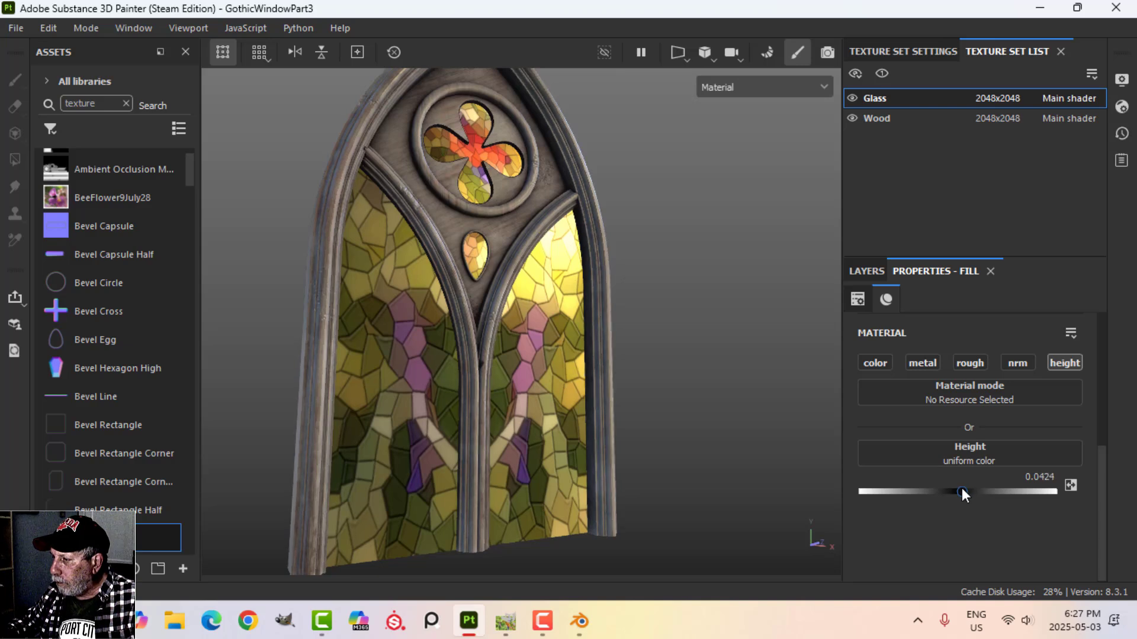
left_click(1039, 476)
type("0")
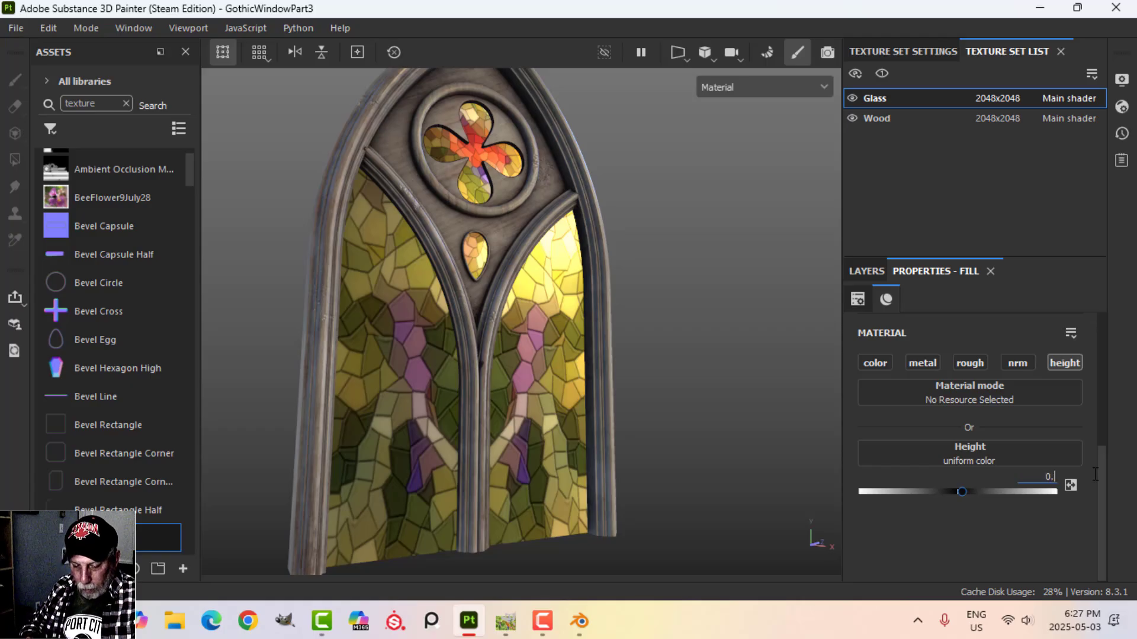
type(".14")
key("Return")
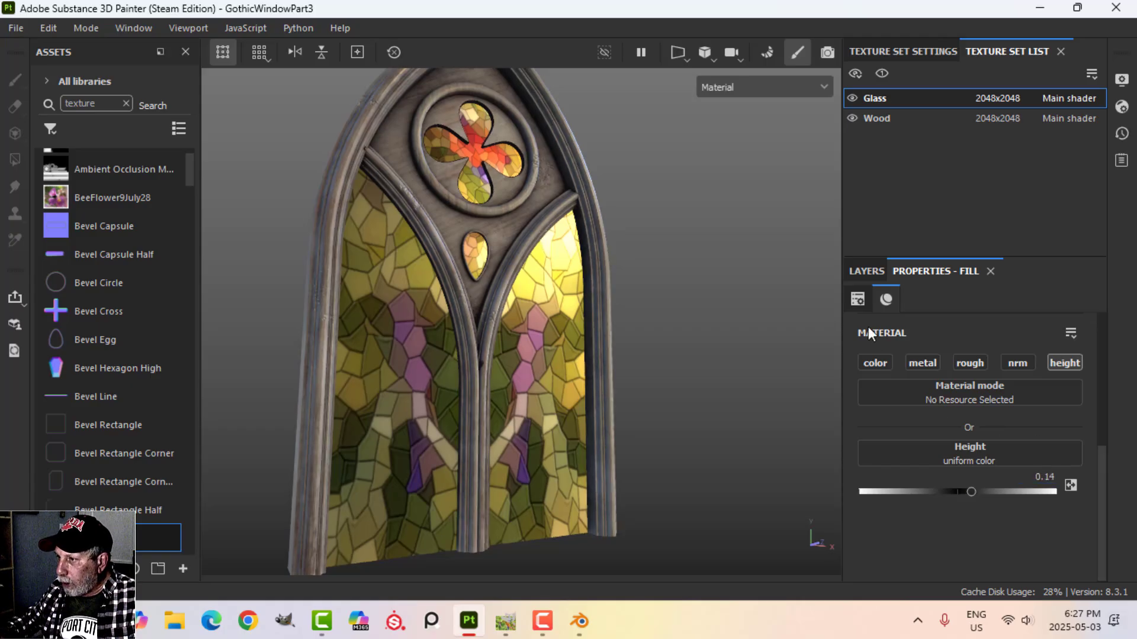
Give Fill layer 1 a black mask filled with the Cells 4 procedural pattern.
left_click(866, 271)
left_click(975, 296)
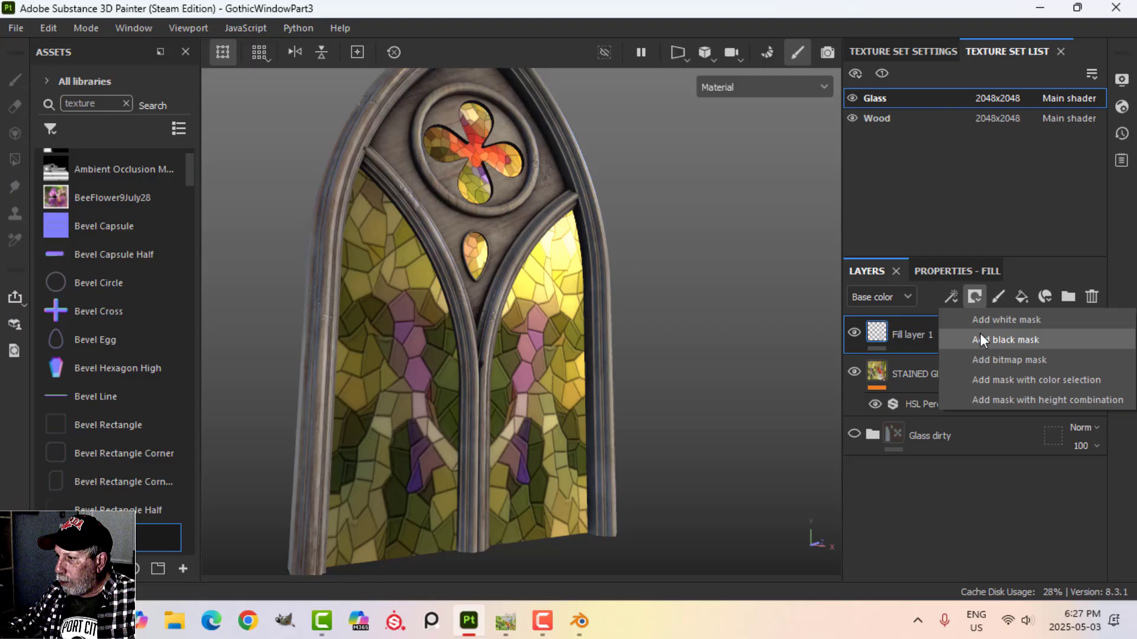
left_click(981, 339)
left_click(951, 295)
left_click(979, 356)
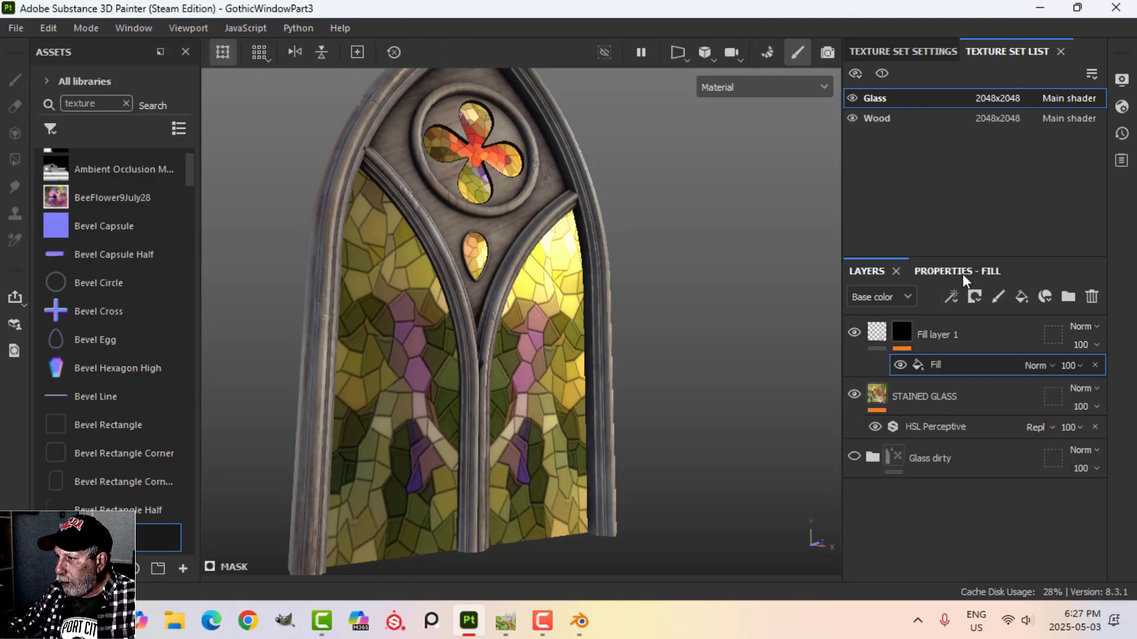
left_click(963, 274)
left_click(978, 394)
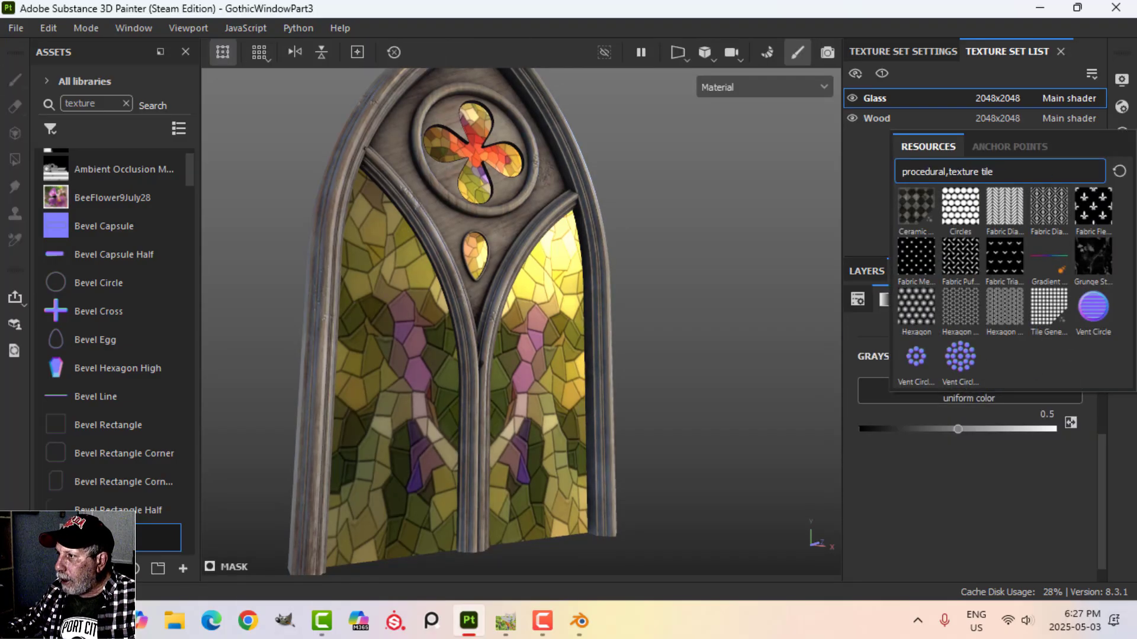
left_click(1119, 171)
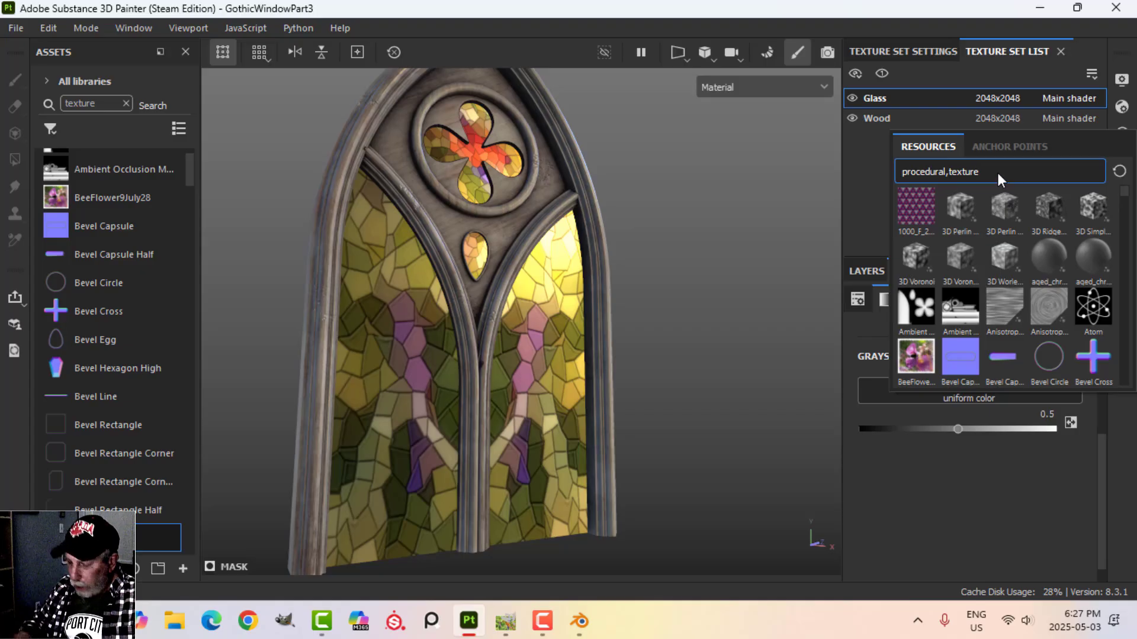
type("CELLS")
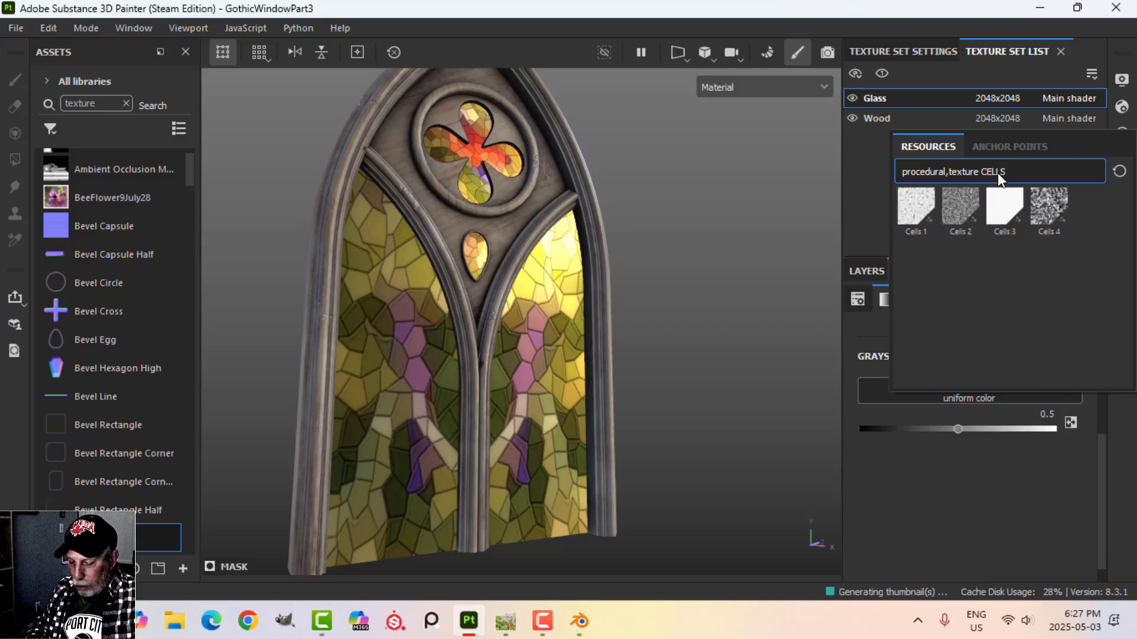
type("4")
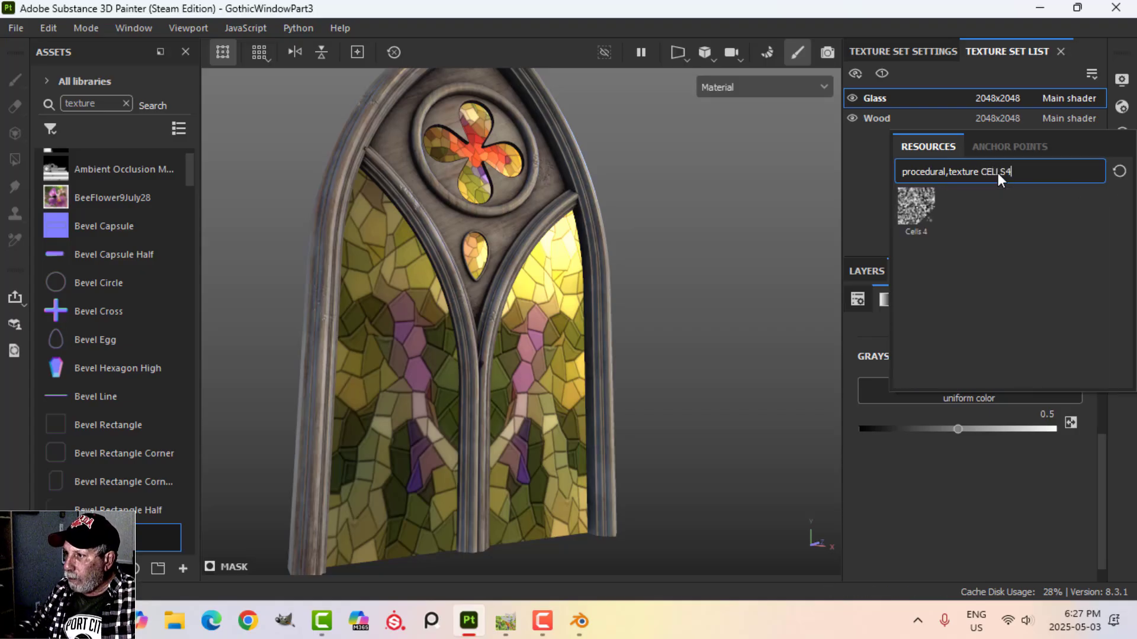
left_click(925, 206)
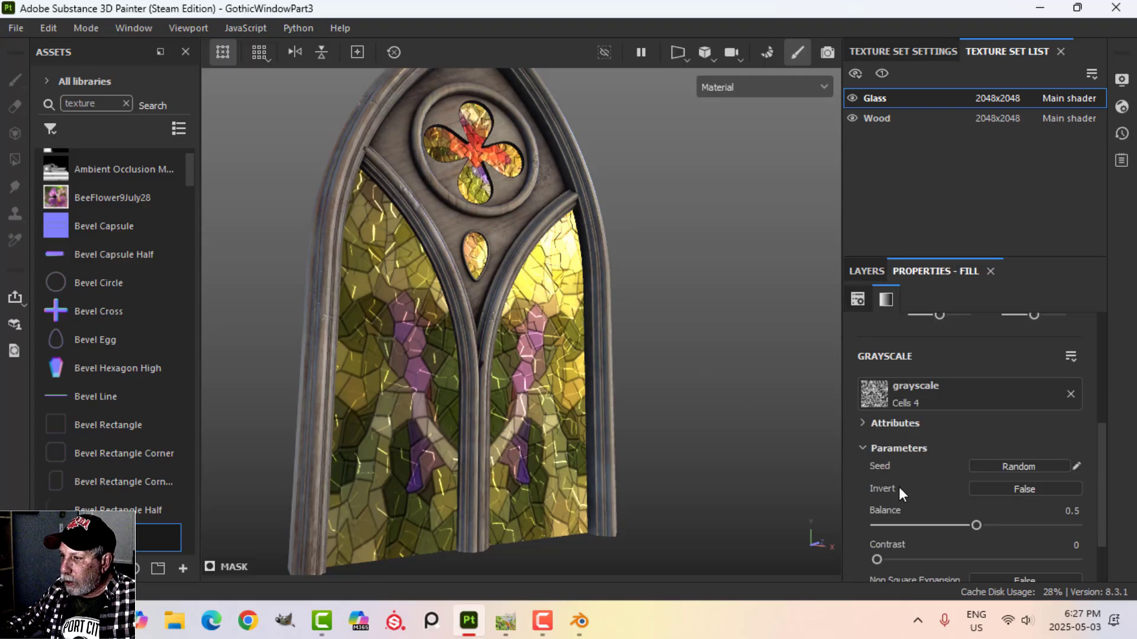
Enlarge the Cells 4 noise scale and set its balance to 0.14.
scroll(944, 506, "down", 1)
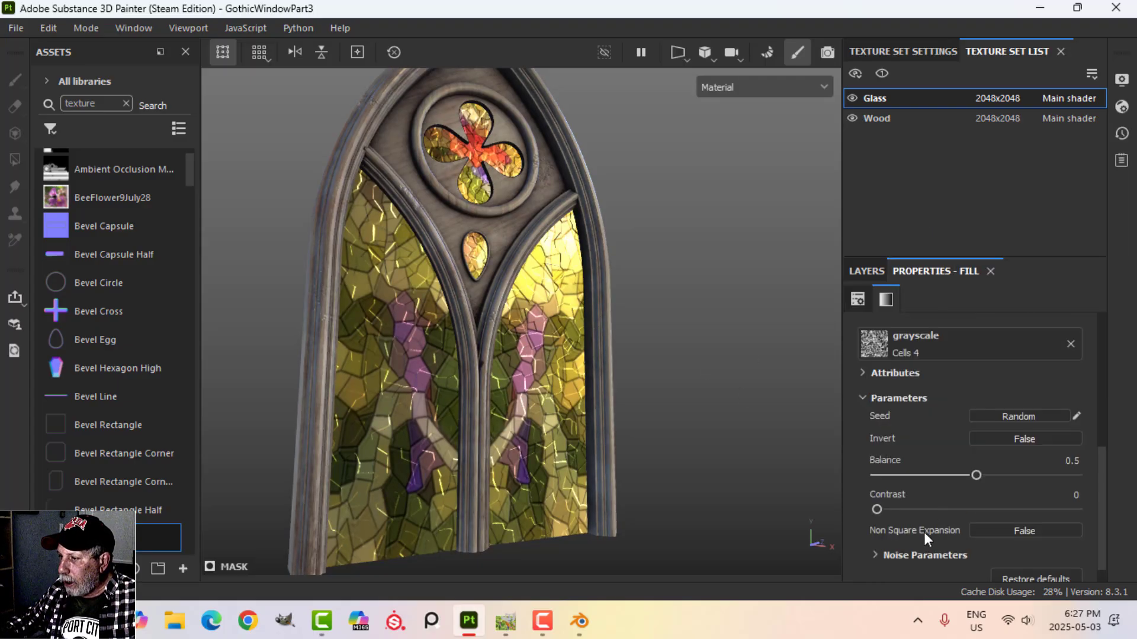
left_click_drag(978, 473, 1001, 475)
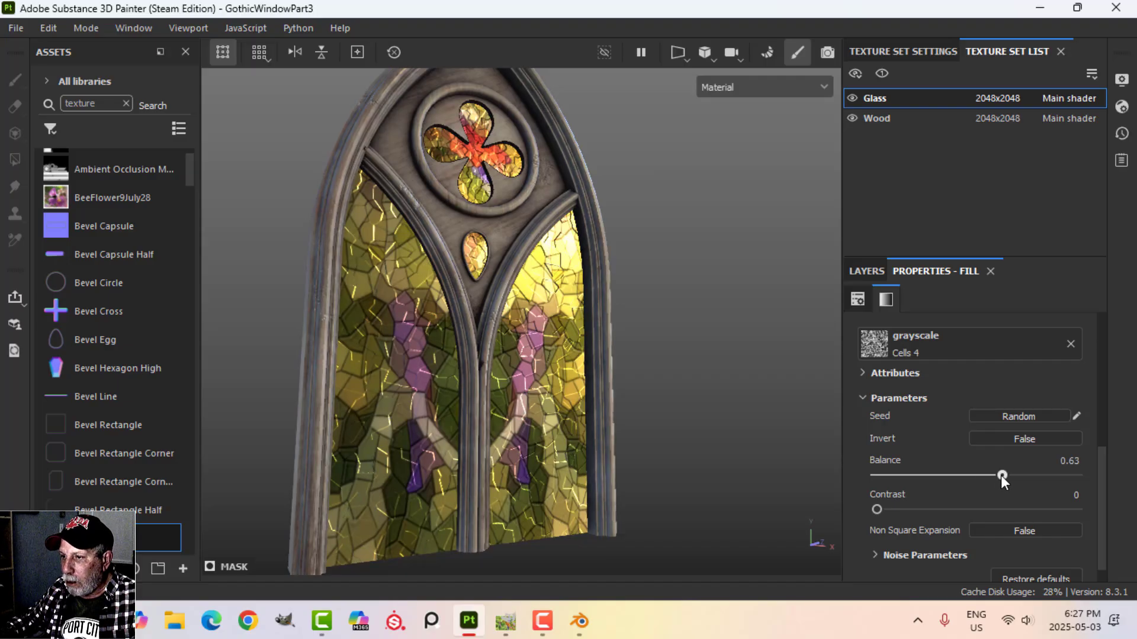
left_click(872, 555)
scroll(909, 546, "down", 3)
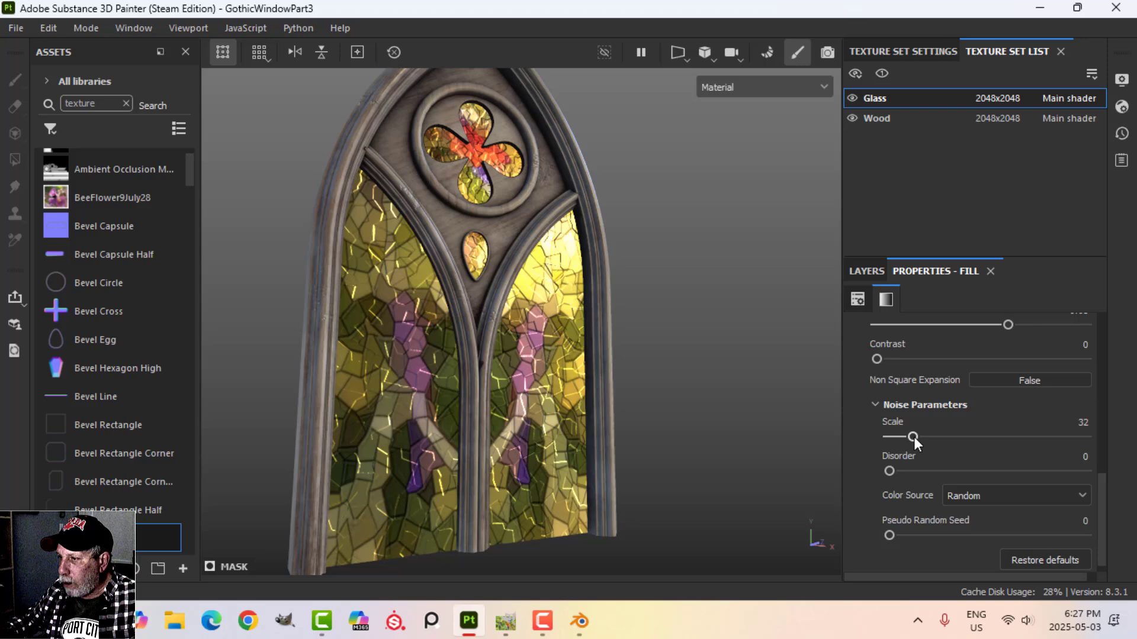
left_click_drag(915, 437, 981, 435)
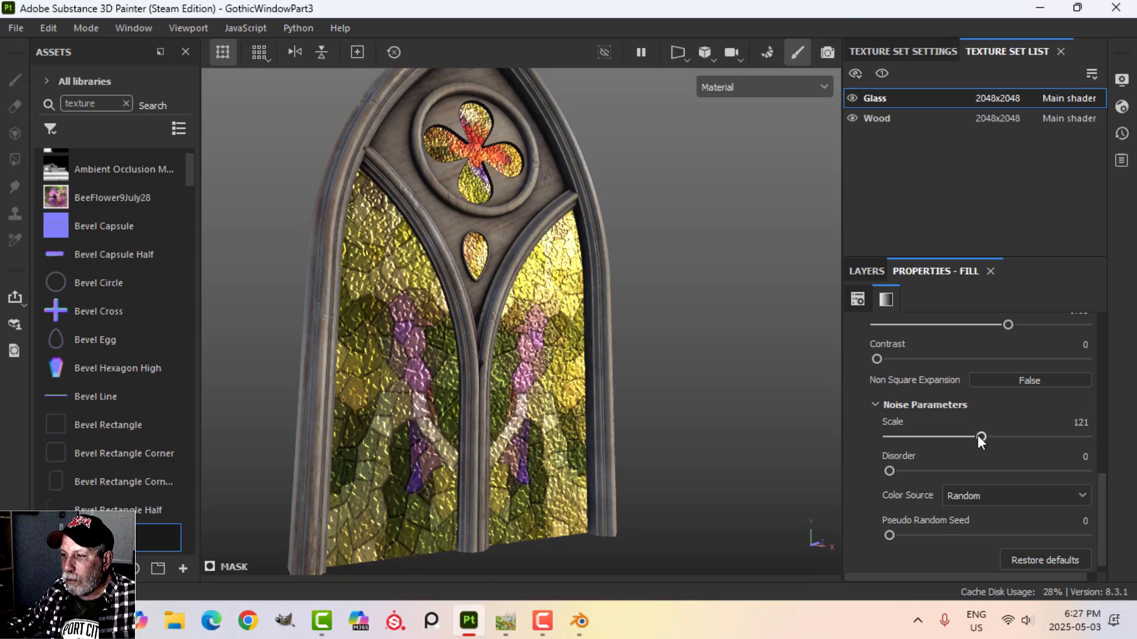
scroll(924, 393, "up", 1)
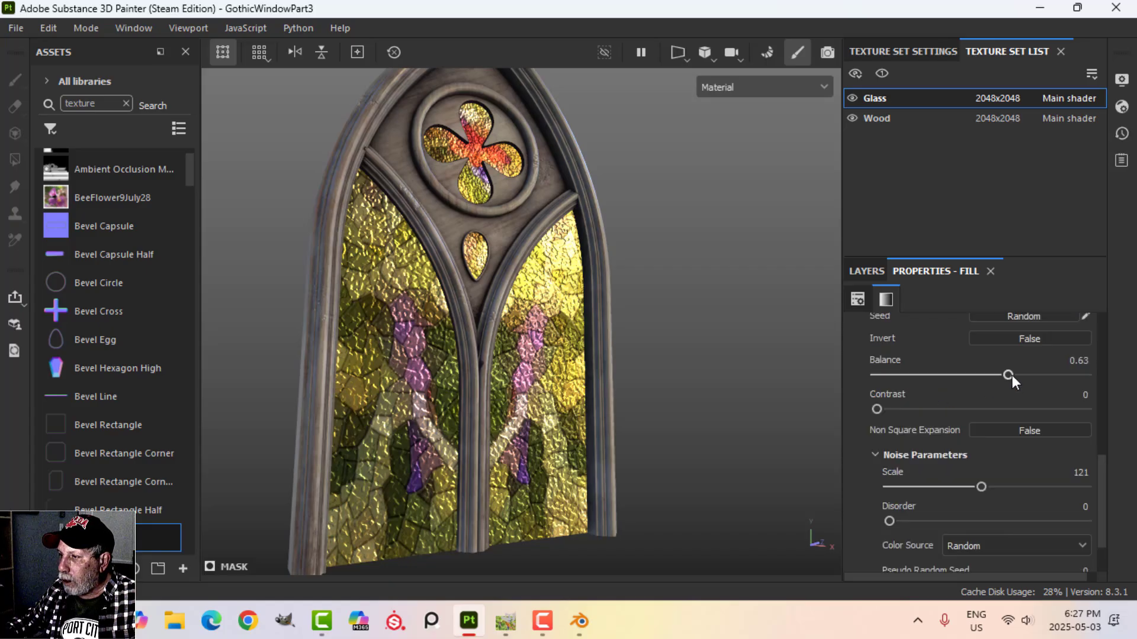
left_click_drag(997, 376, 928, 379)
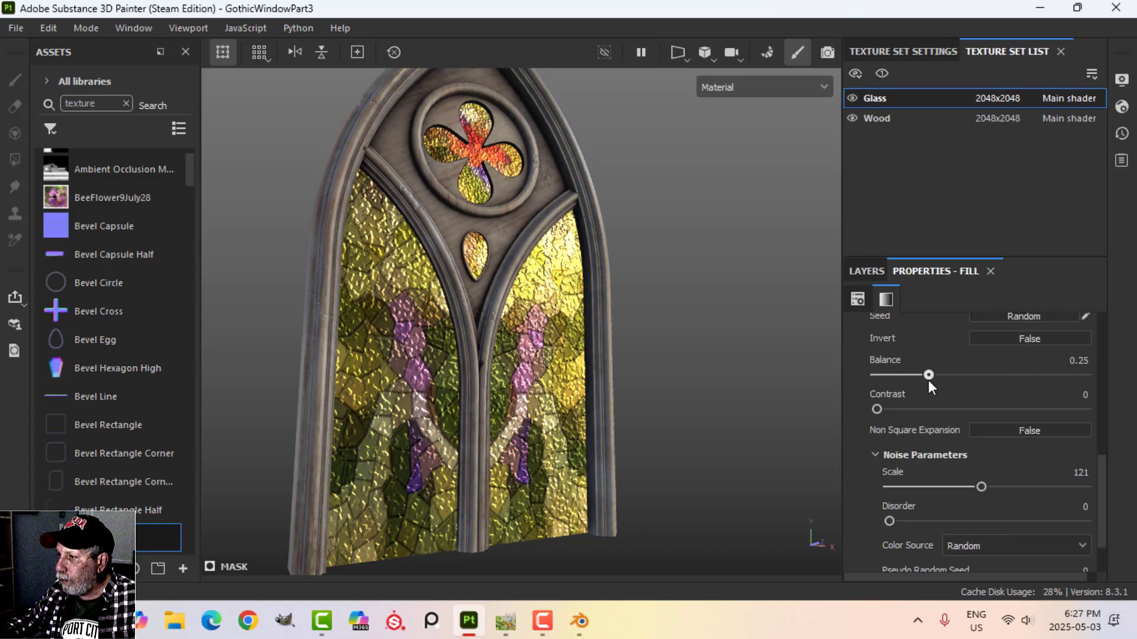
left_click(1079, 360)
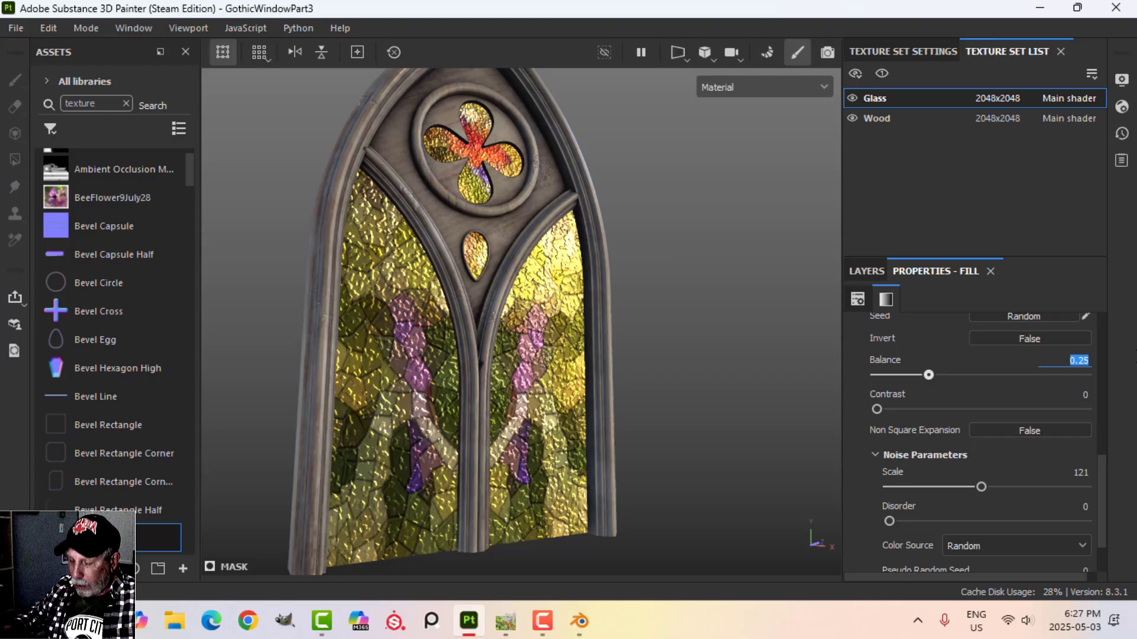
type(".14")
key("Return")
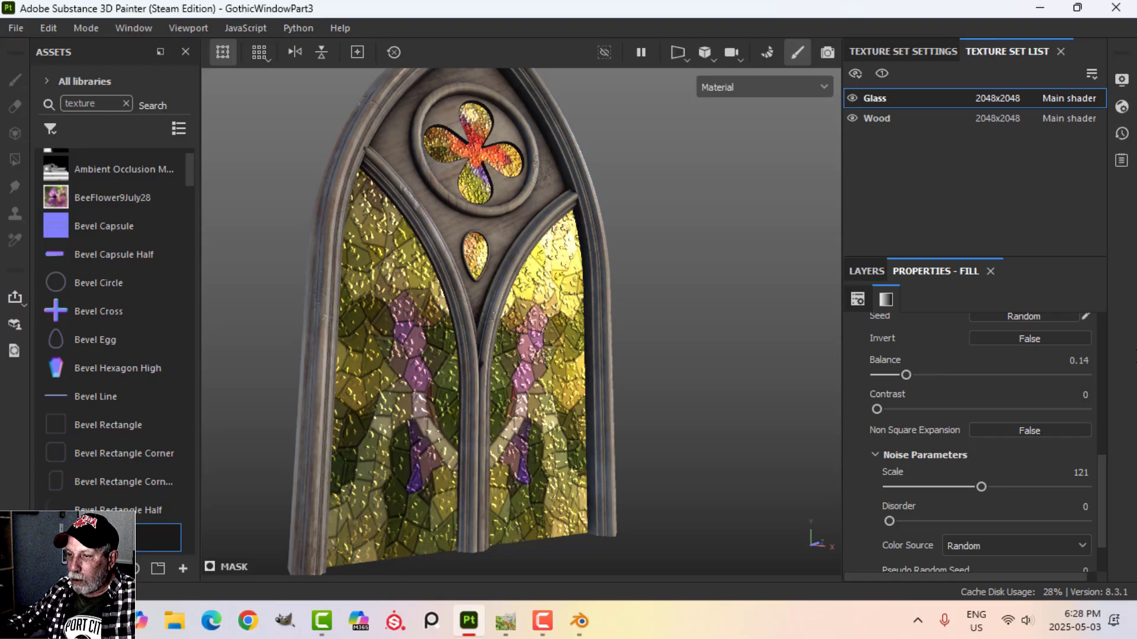
Set the Cells 4 mask effect's opacity to 20.
left_click(866, 271)
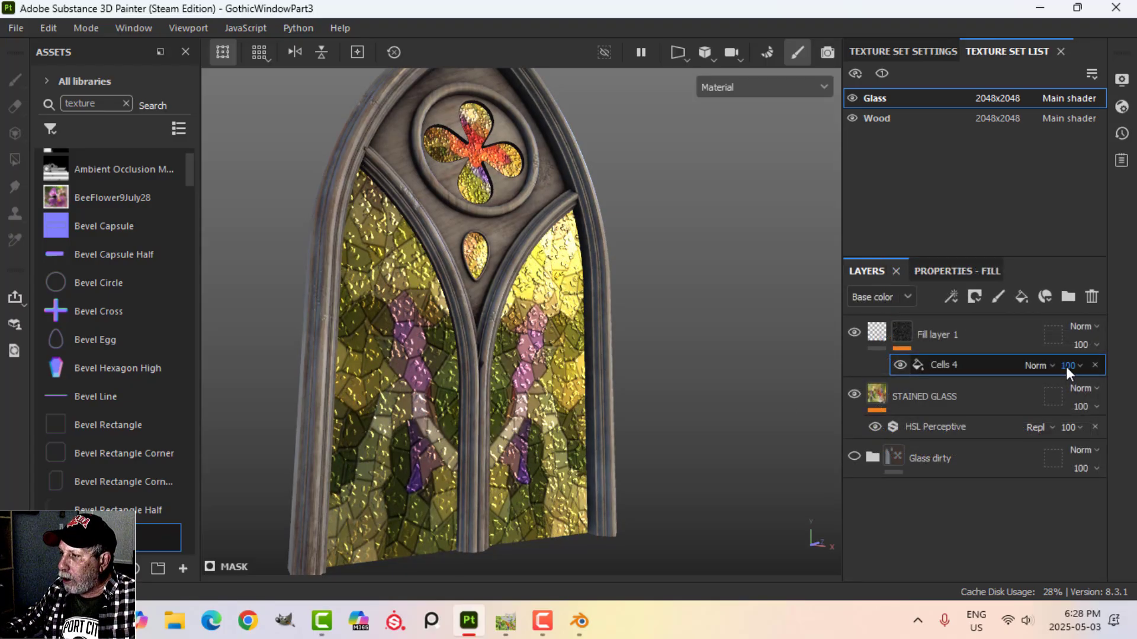
left_click(1068, 366)
left_click(1121, 381)
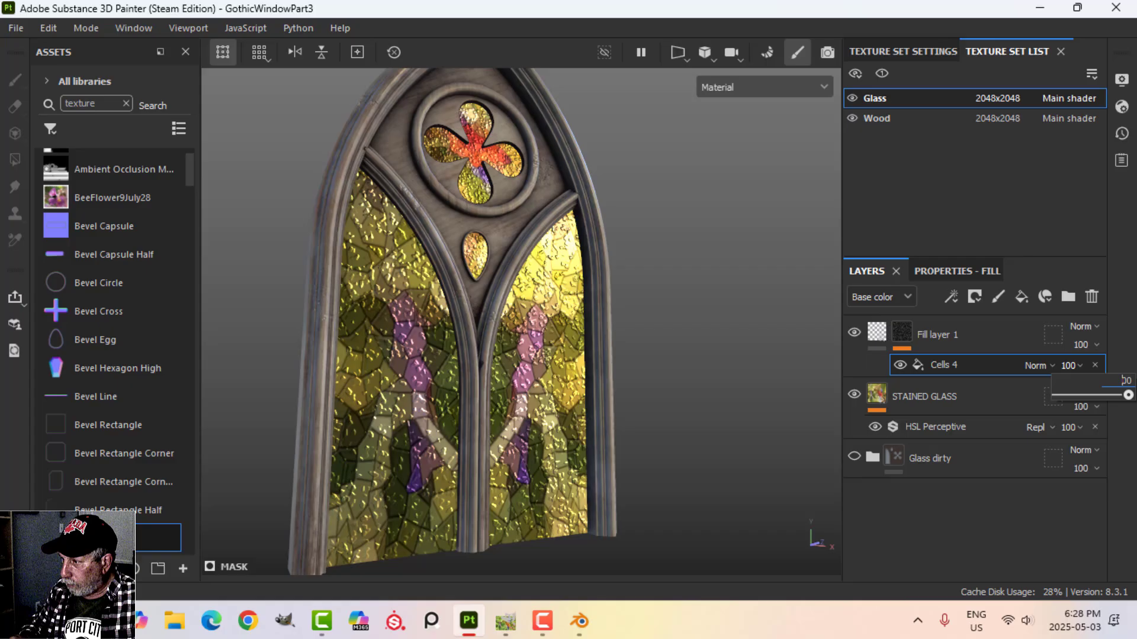
type("20")
key("Return")
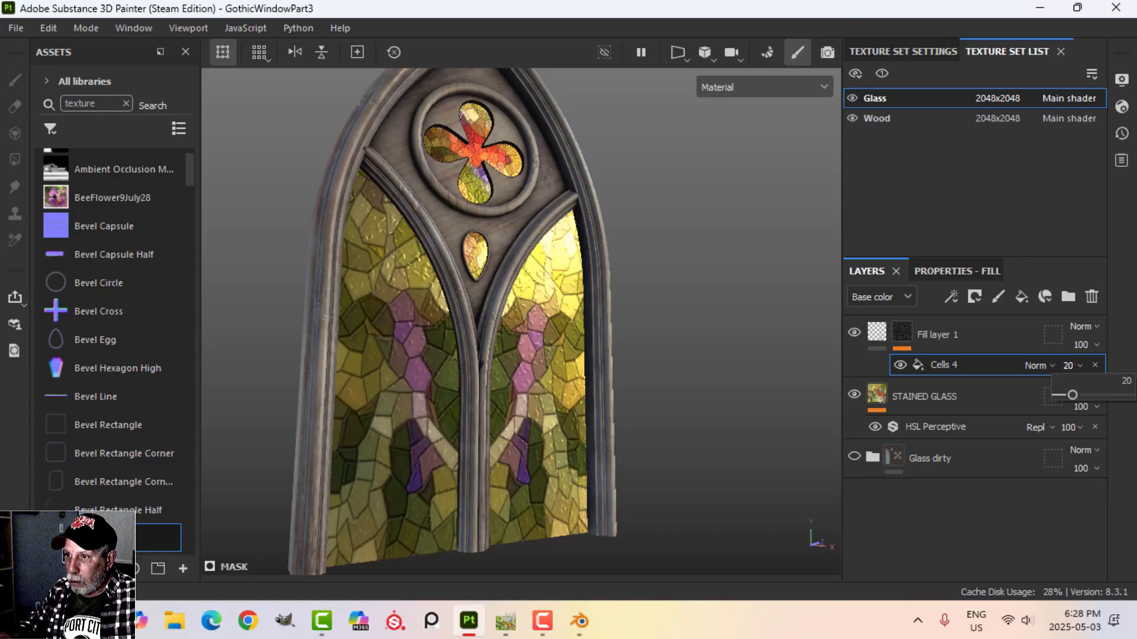
Increase the Cells 4 noise scale slightly, to 161.
left_click_drag(521, 385, 555, 388, "alt")
scroll(566, 393, "up", 3)
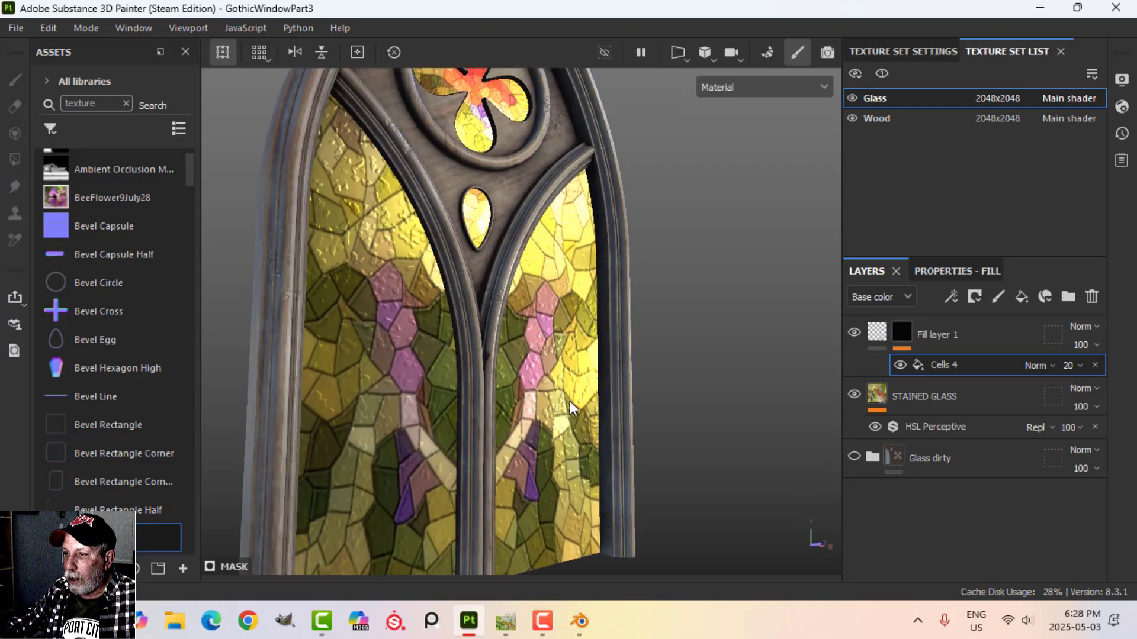
scroll(570, 402, "down", 3)
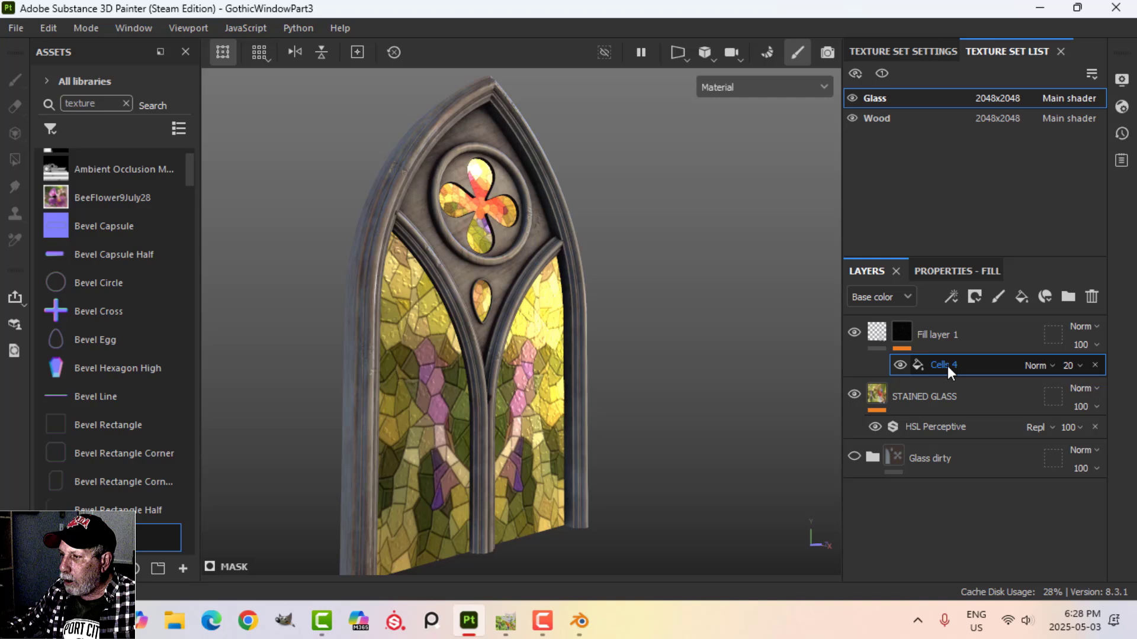
left_click(947, 271)
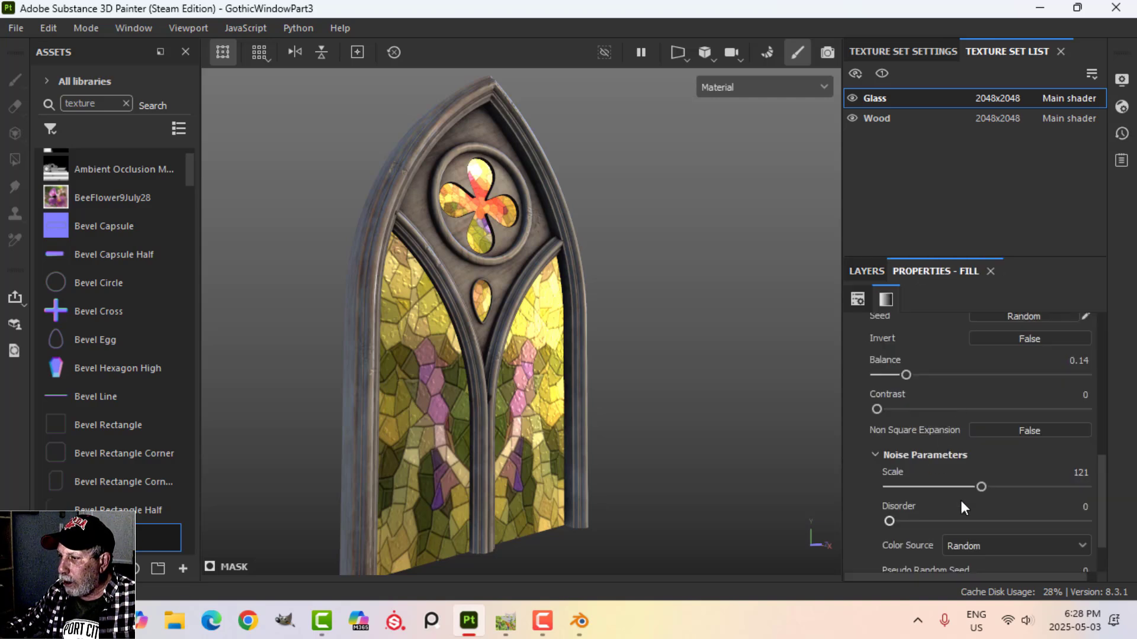
left_click(1011, 486)
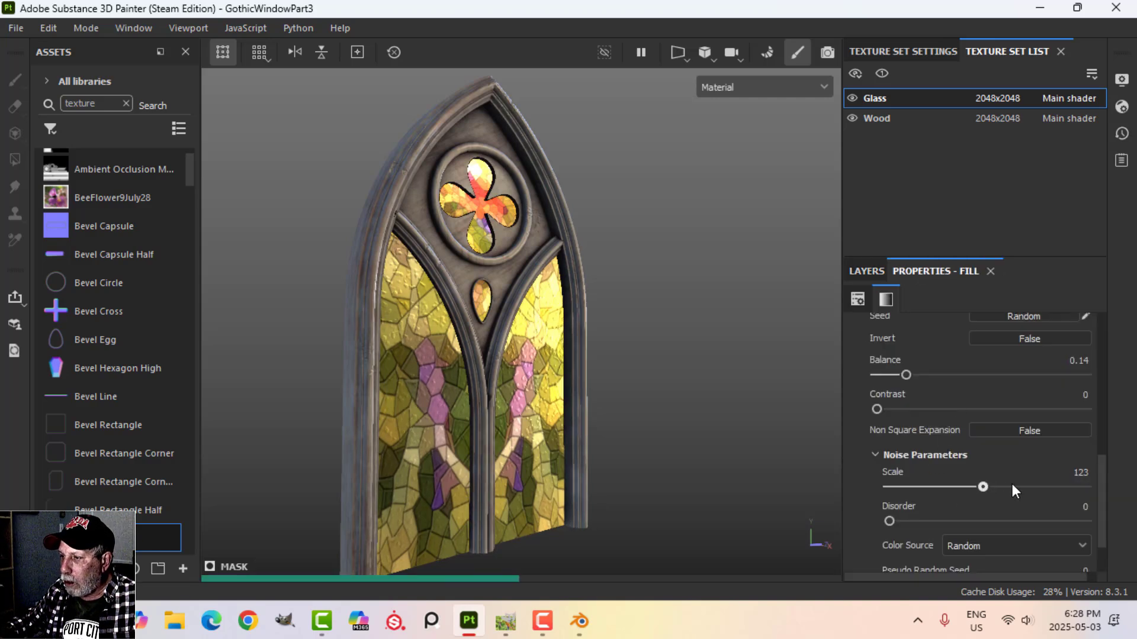
left_click_drag(654, 398, 690, 366, "alt")
Rename Fill layer 1 to CELLS4.
left_click(864, 271)
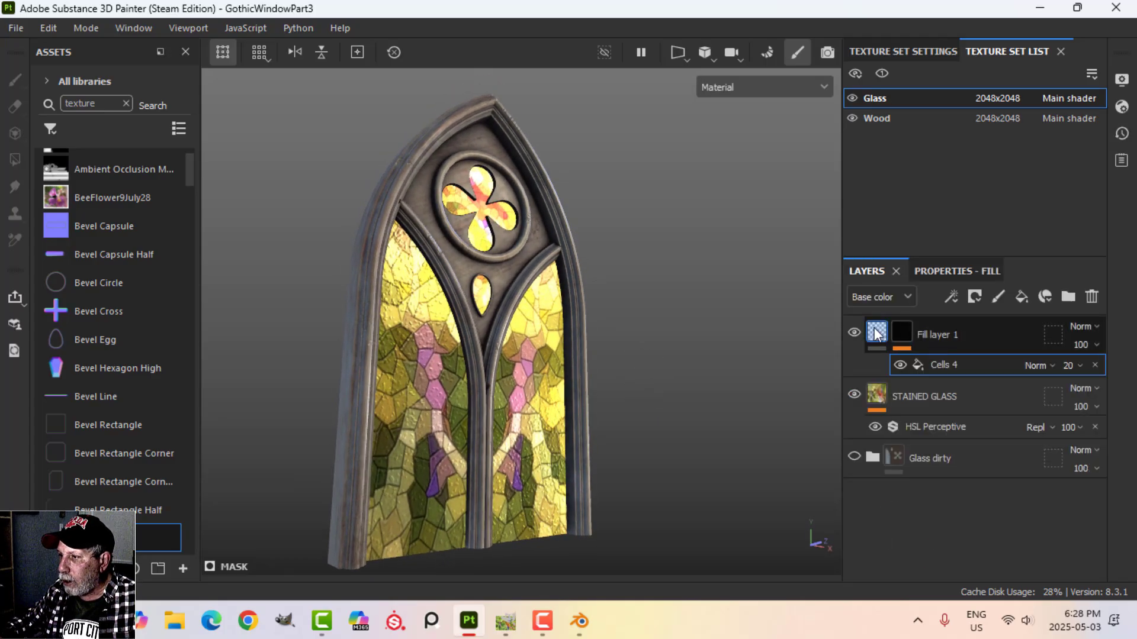
left_click(930, 336)
double_click(942, 336)
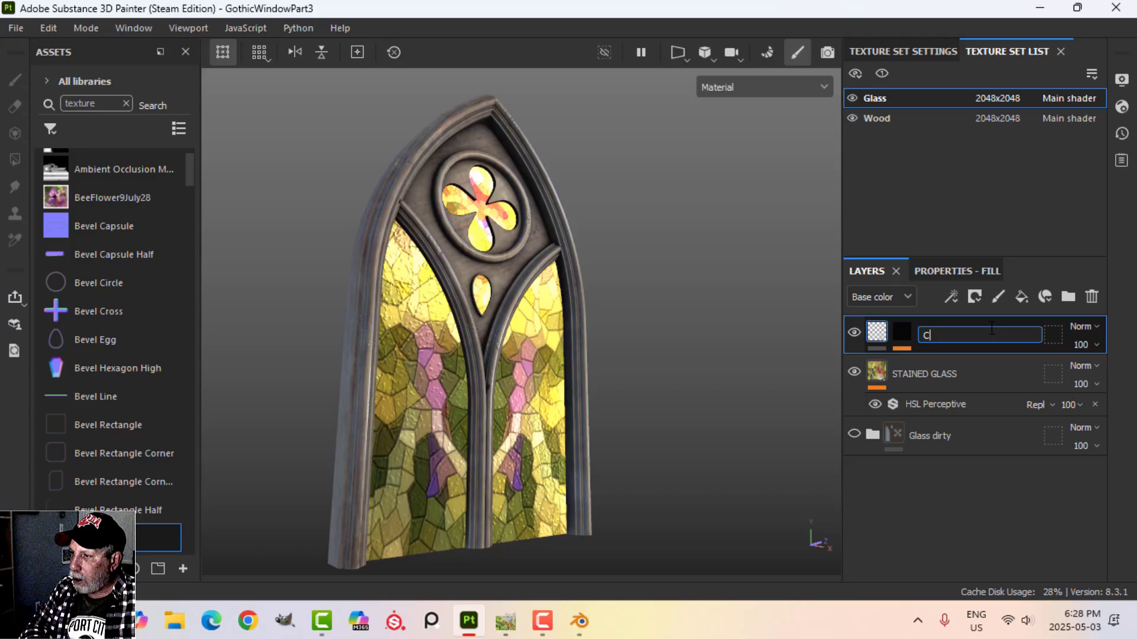
type("4")
key("Return")
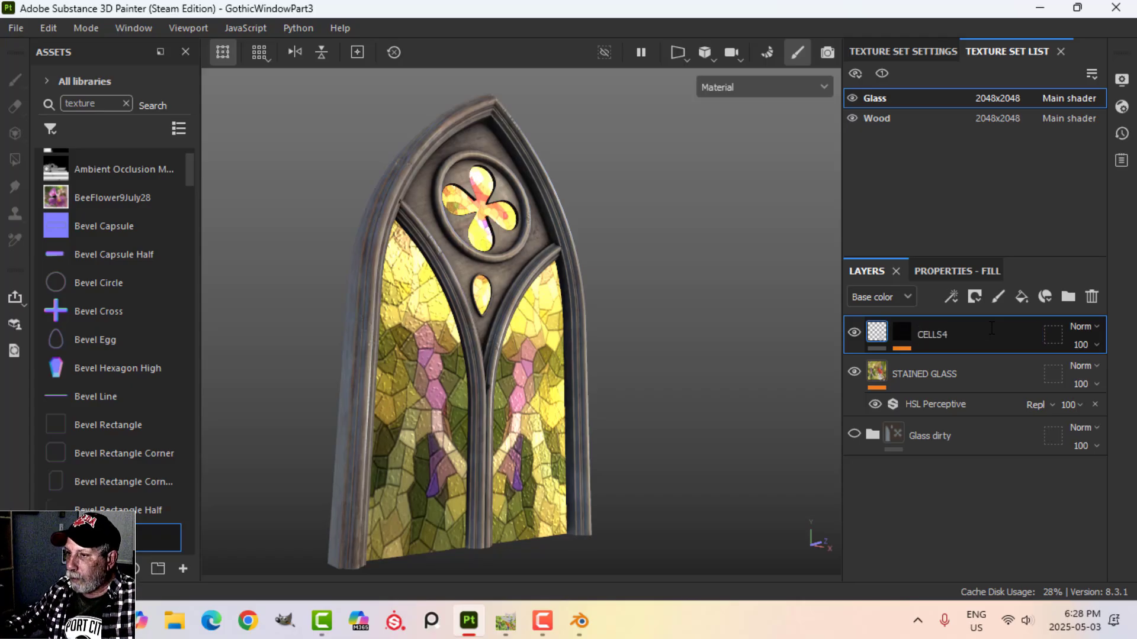
Briefly open and close Display Settings while orbiting around the stained-glass window.
left_click_drag(647, 304, 646, 325, "alt")
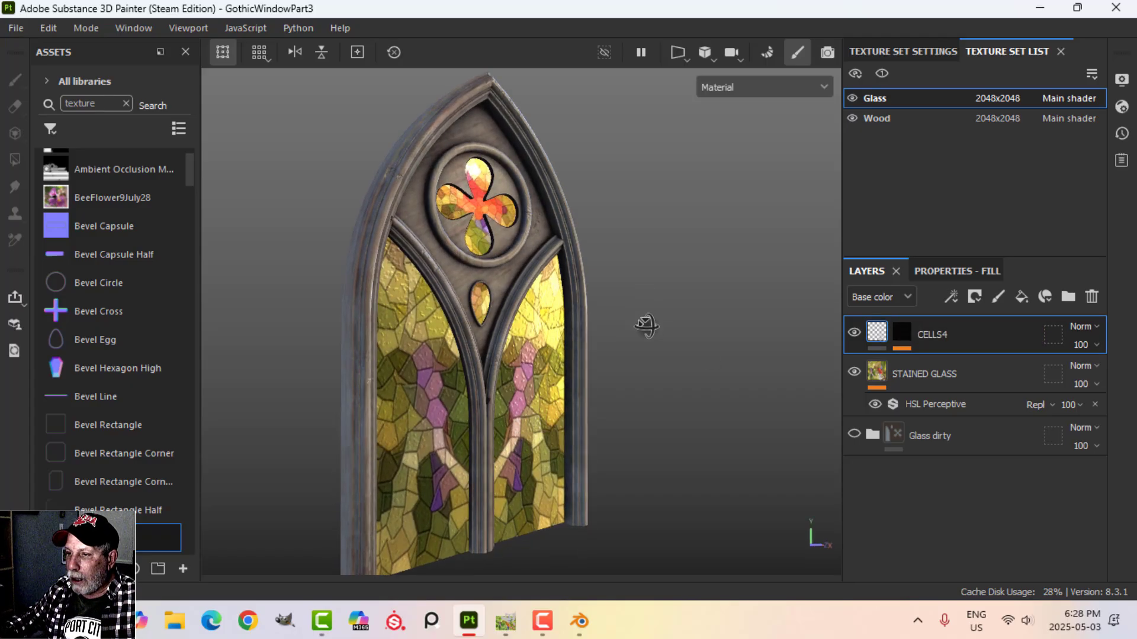
left_click(1121, 79)
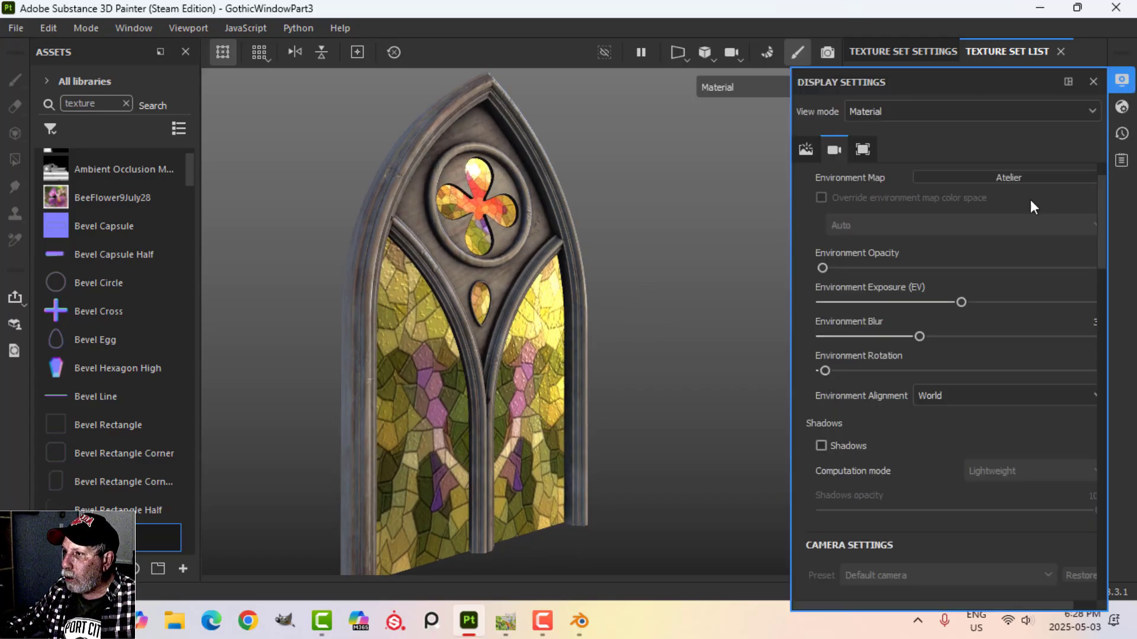
left_click(1122, 80)
mouse_move(782, 240)
left_mouse_down("alt")
mouse_move(764, 226)
mouse_move(760, 236)
left_mouse_up("alt")
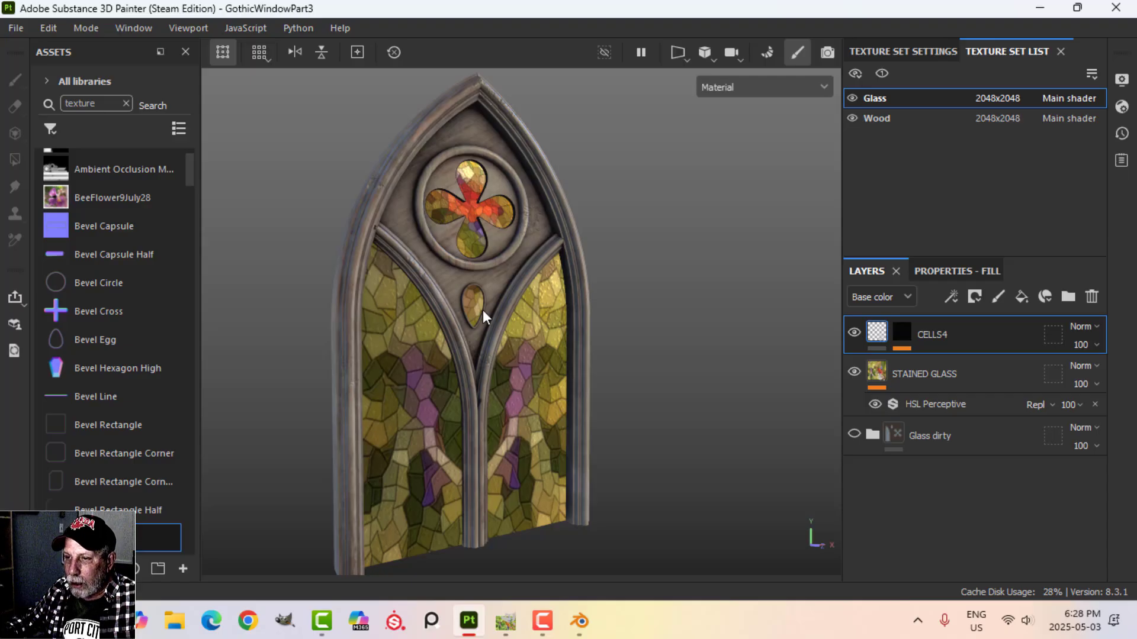
left_click_drag(483, 318, 586, 379, "alt")
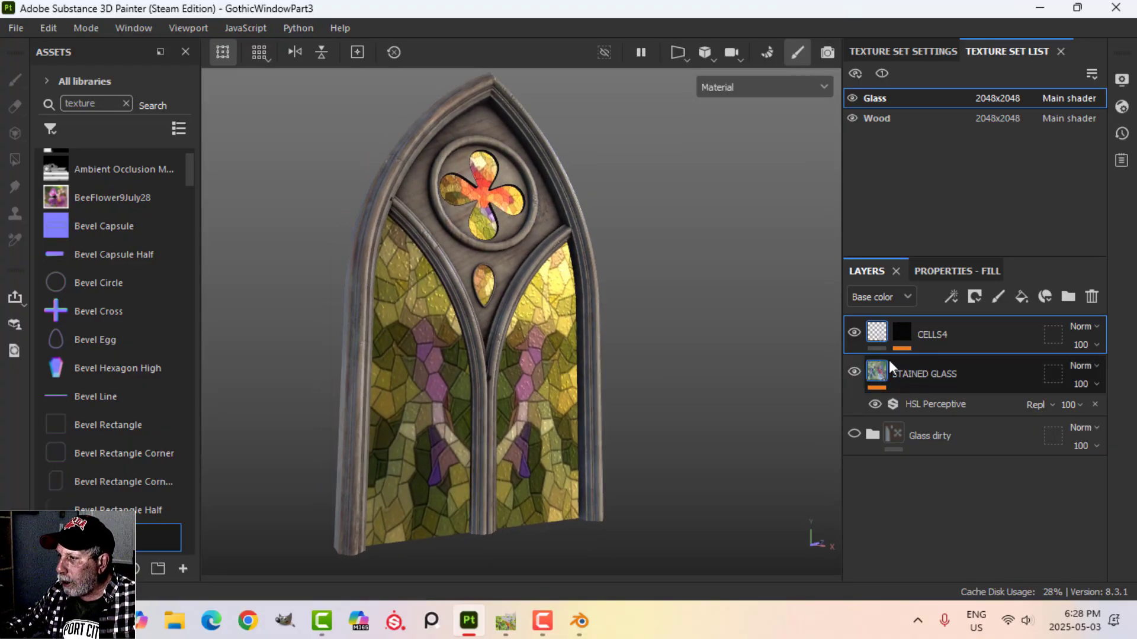
Add a colour-and-roughness fill layer with roughness about 0.95 and dark brown 1F0D03 base colour.
left_click(1021, 297)
left_click(972, 272)
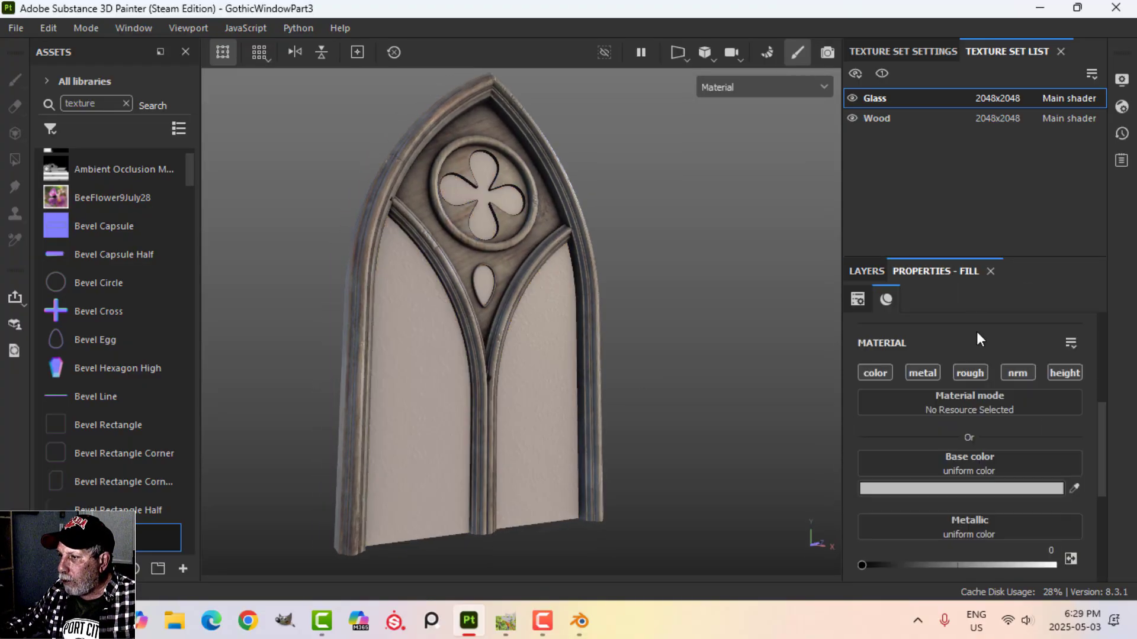
left_click(891, 372)
left_click(971, 373)
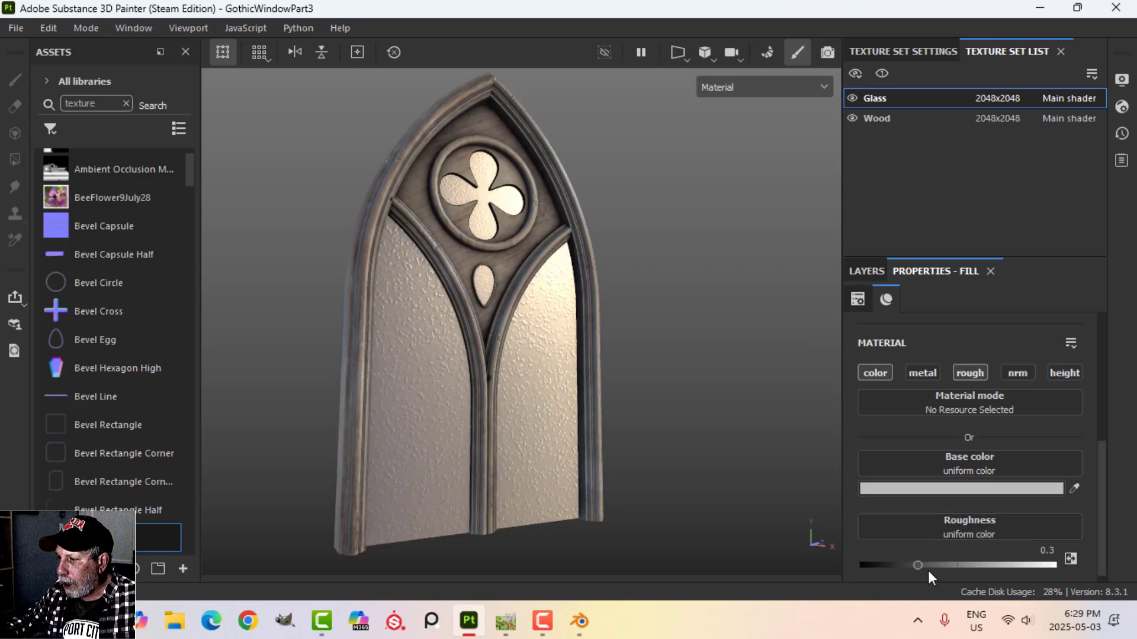
left_click_drag(919, 566, 1048, 568)
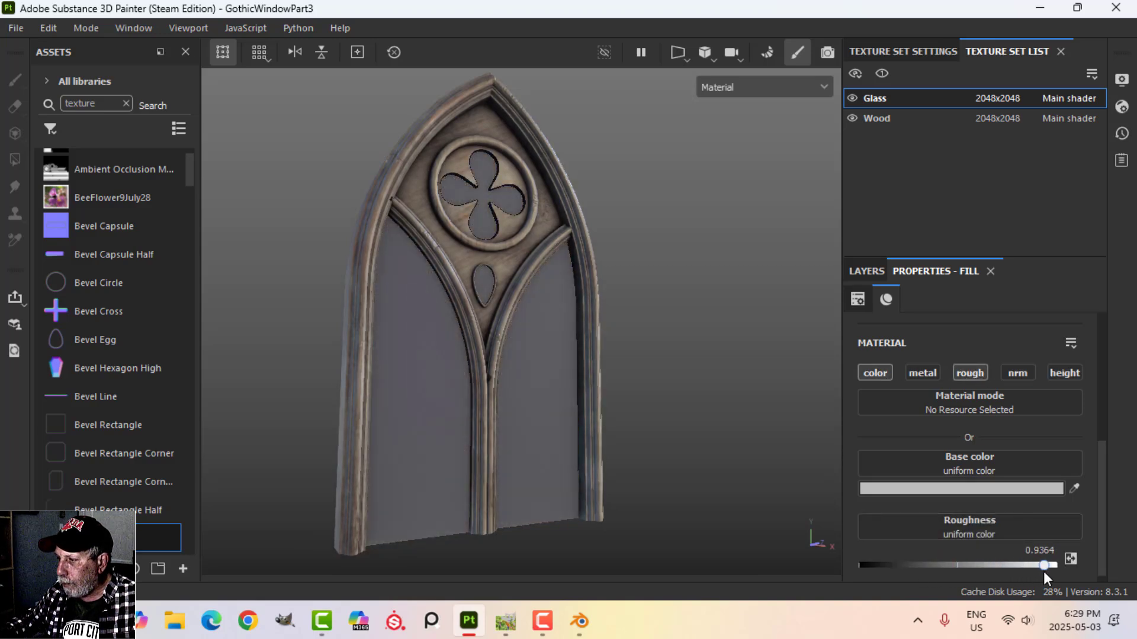
left_click(994, 489)
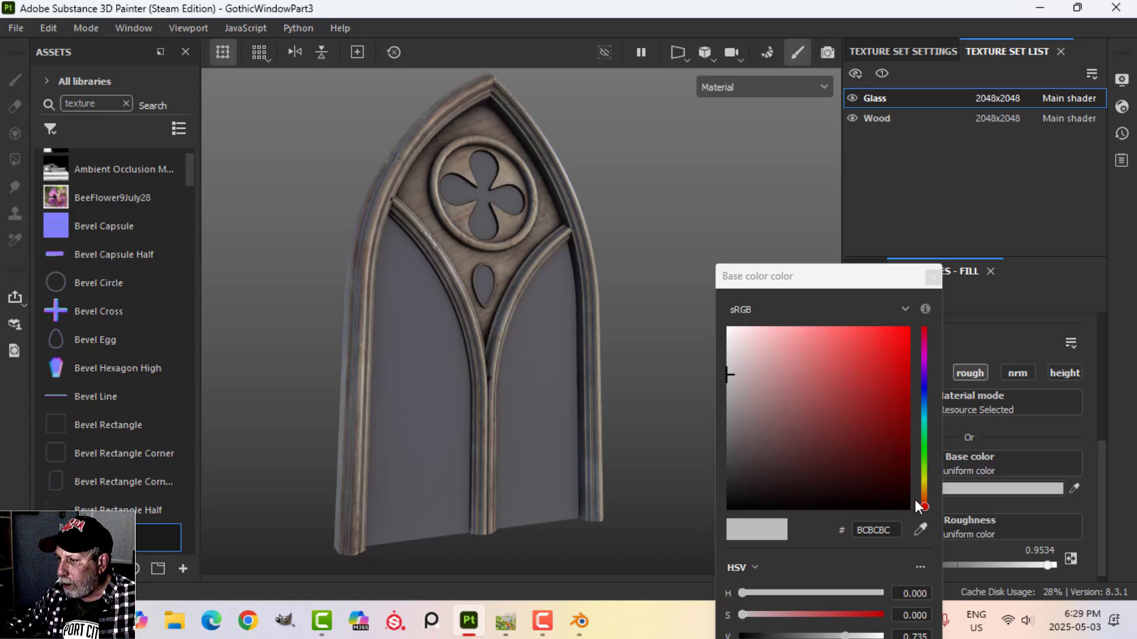
left_click_drag(917, 506, 889, 484)
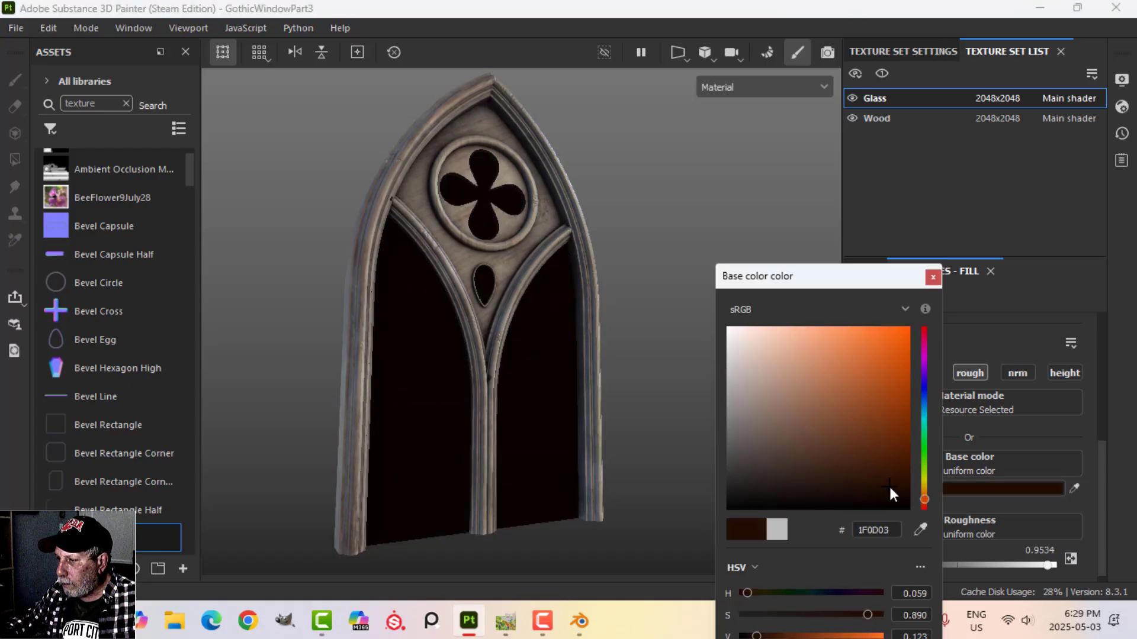
left_click(932, 277)
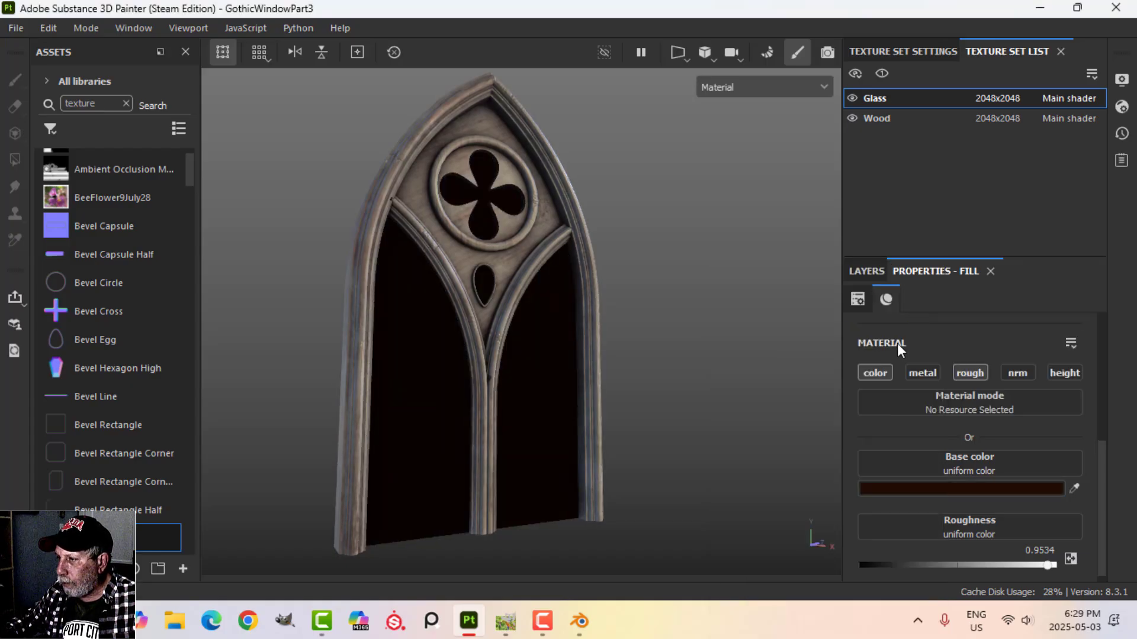
Mask the brown fill with a black mask and a Dirt generator lowered to about 0.59.
left_click(866, 272)
left_click(974, 296)
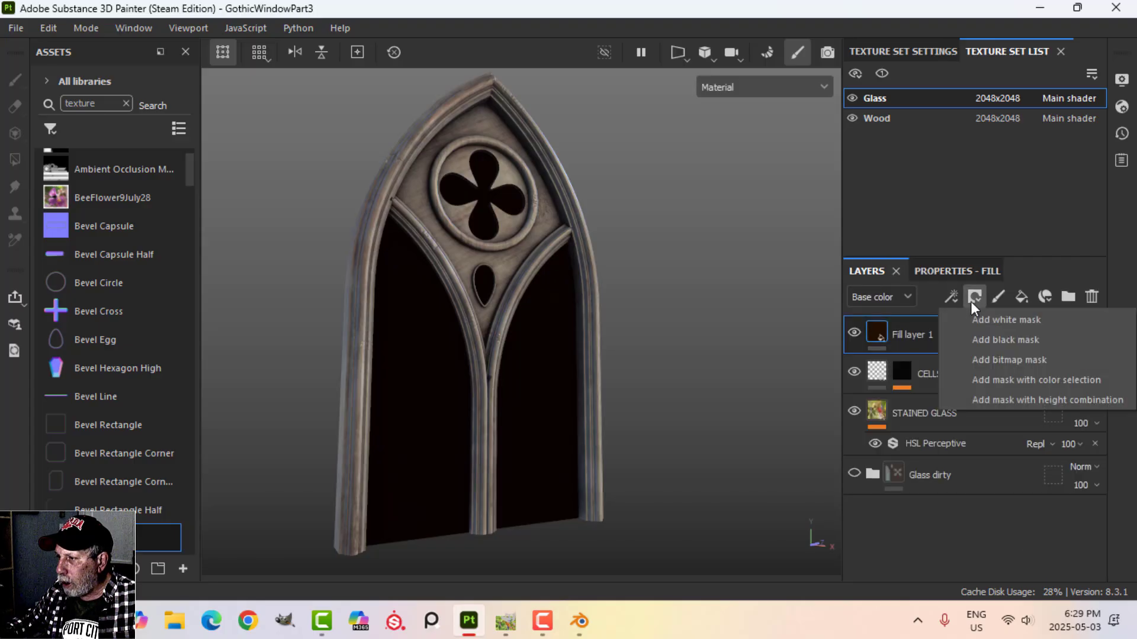
left_click(985, 343)
left_click(956, 298)
left_click(976, 323)
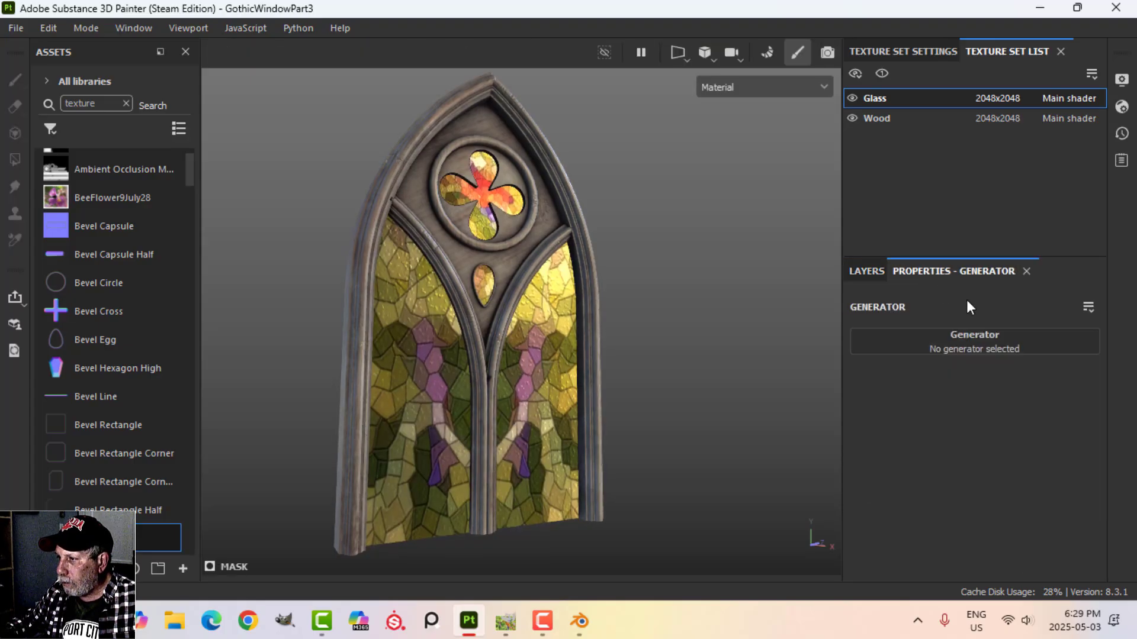
left_click(965, 344)
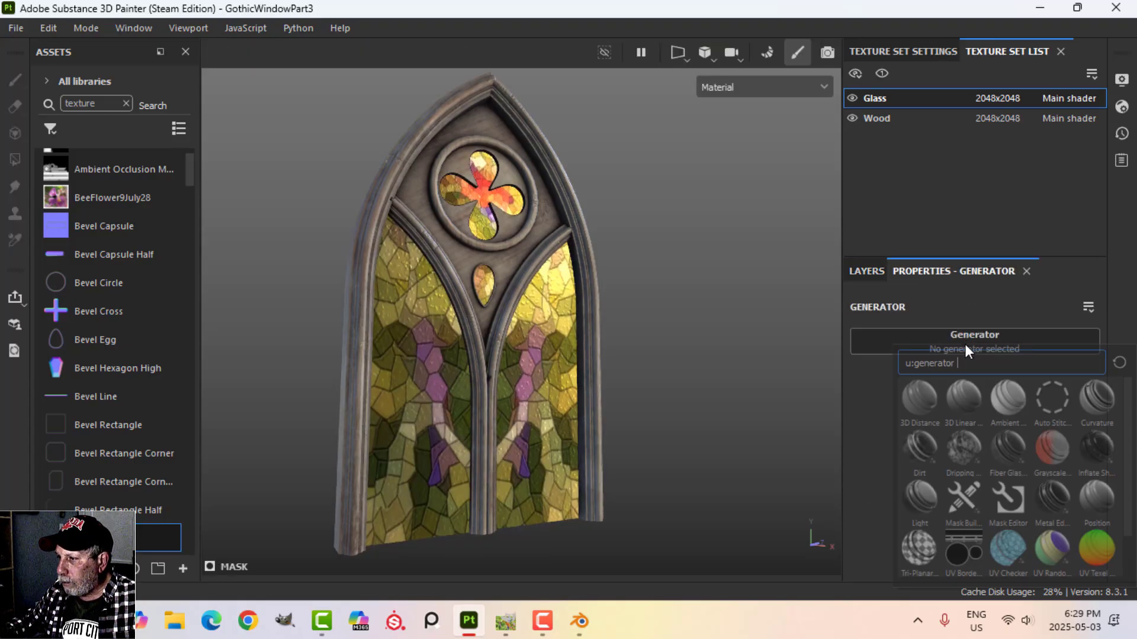
left_click(921, 449)
left_click_drag(1029, 470, 994, 470)
left_click_drag(711, 414, 627, 375, "alt")
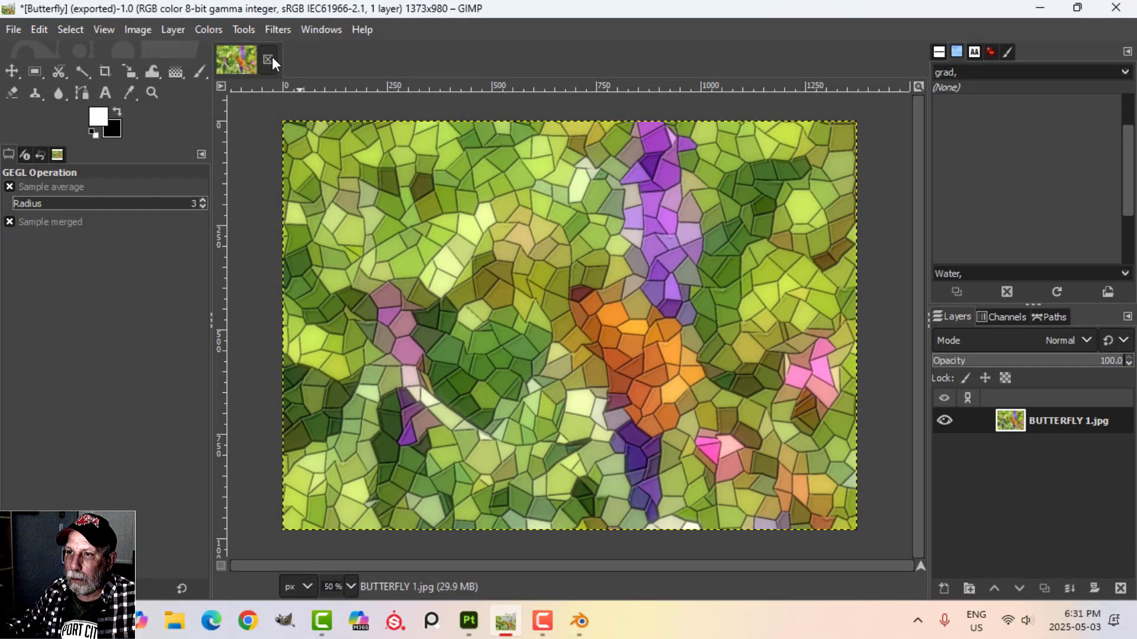
Close the Butterfly mosaic discarding changes, then open Landscape4.jpg keeping its colour profile.
left_click(268, 60)
left_click(595, 420)
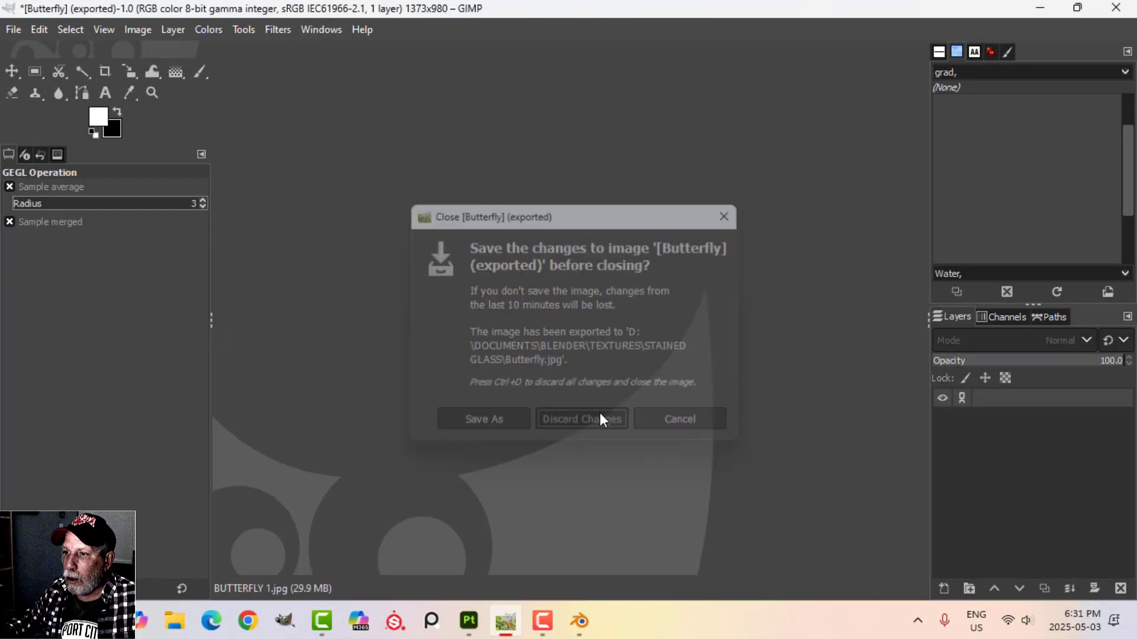
left_click(181, 625)
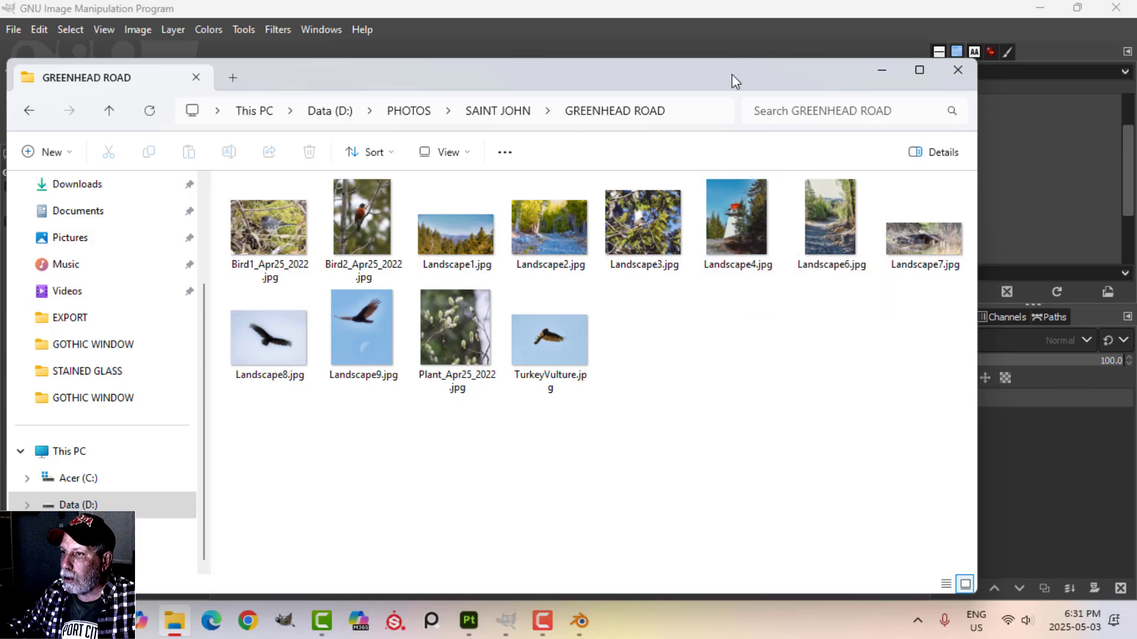
left_click_drag(732, 74, 769, 225)
left_click(774, 370)
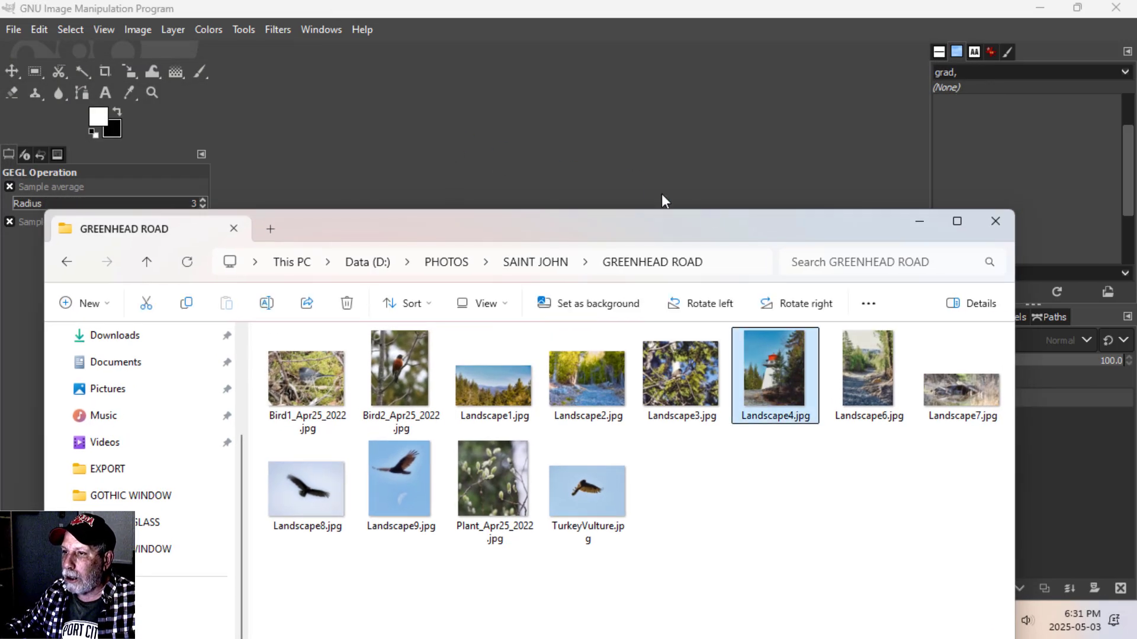
left_click(327, 279)
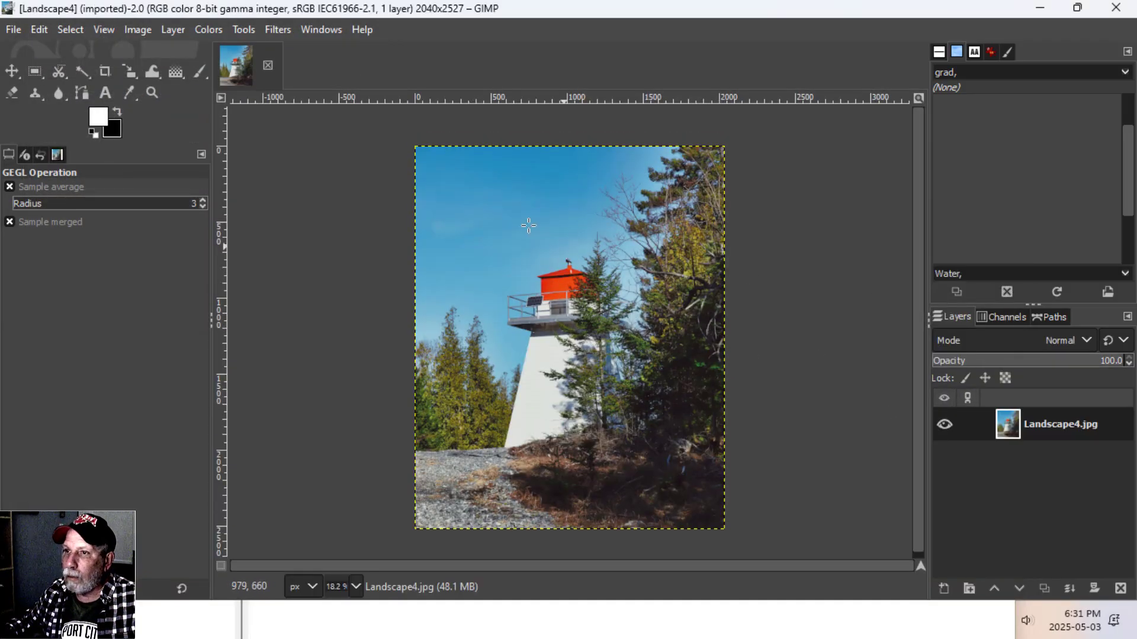
Apply a Mosaic filter with Hexagons geometry and tile size 96.86 to the lighthouse photo.
left_click(278, 30)
mouse_move(317, 194)
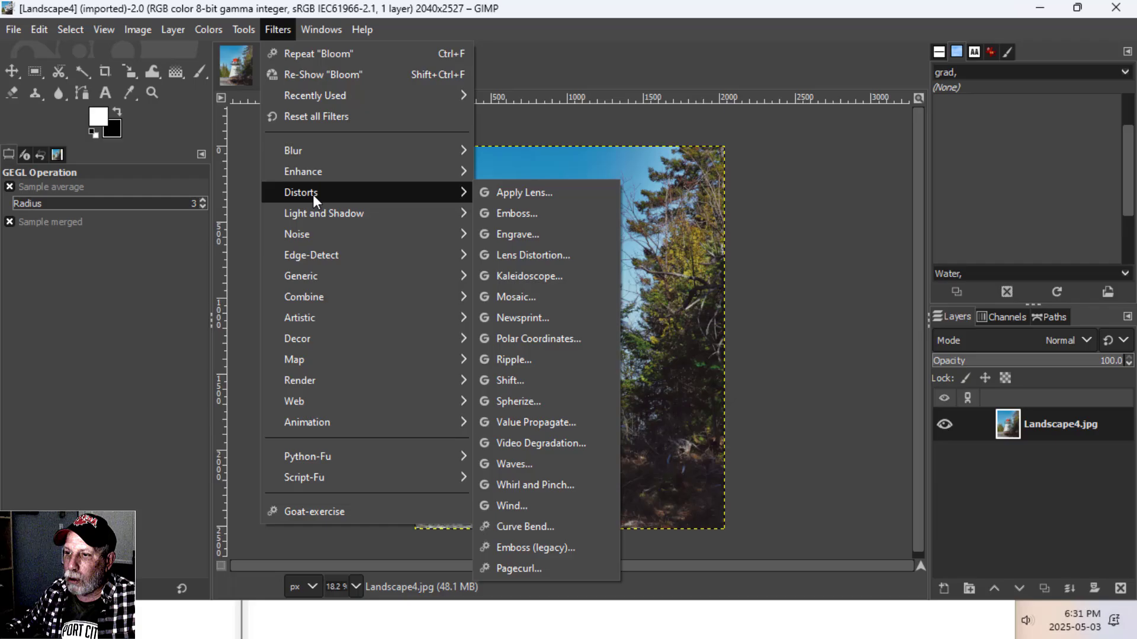
left_click(515, 296)
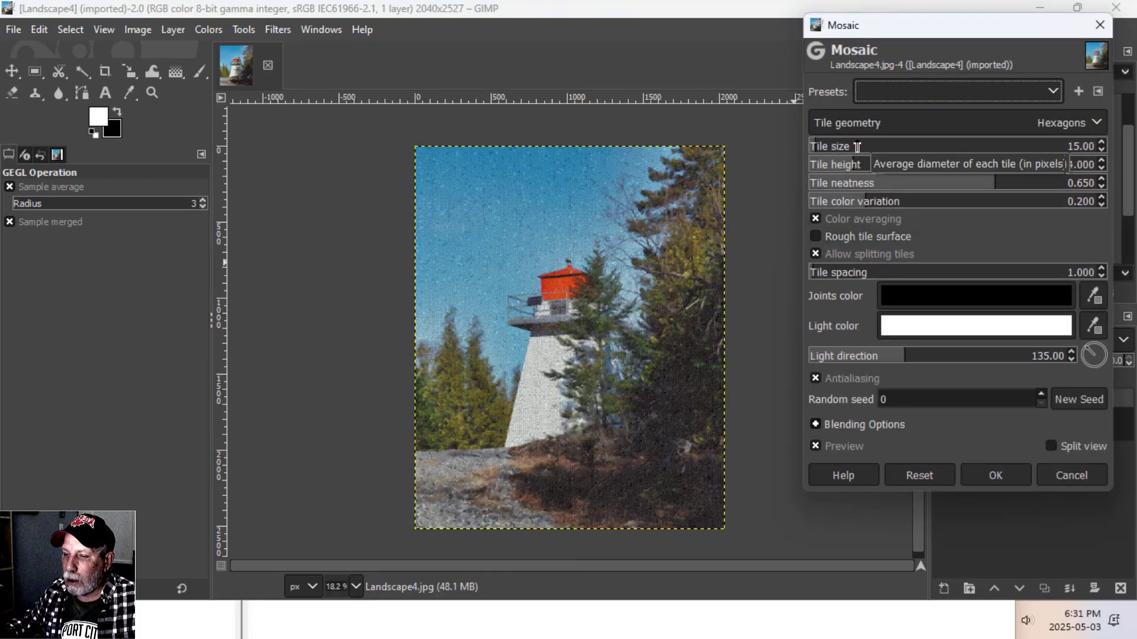
left_click(876, 146)
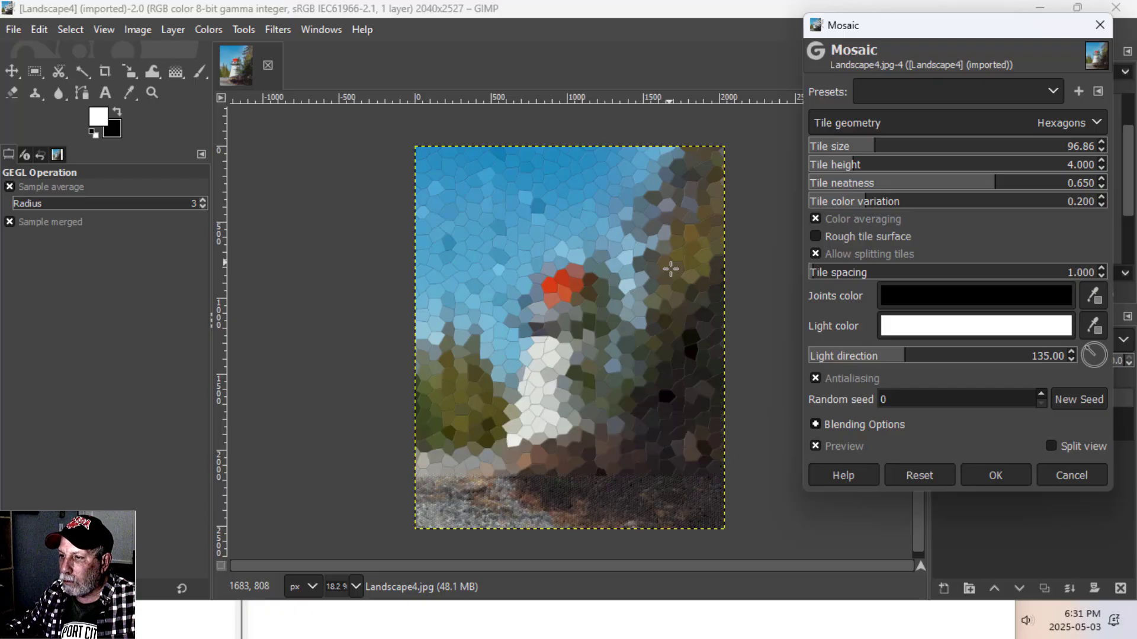
left_click(994, 475)
Apply a Gaussian Blur to the lighthouse mosaic.
left_click(283, 31)
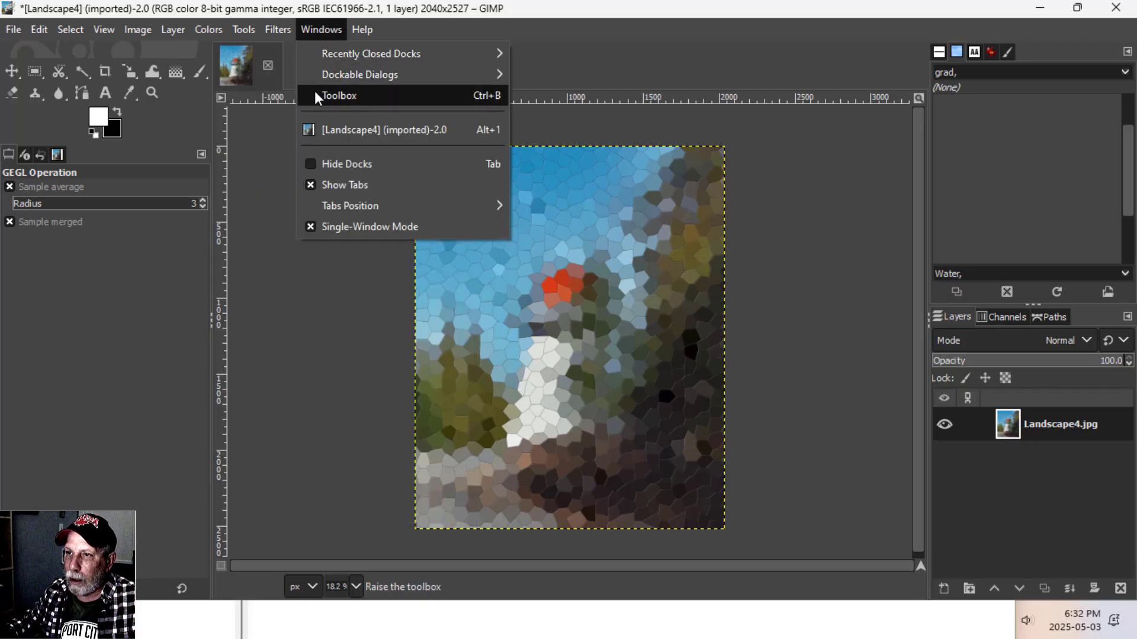
mouse_move(310, 151)
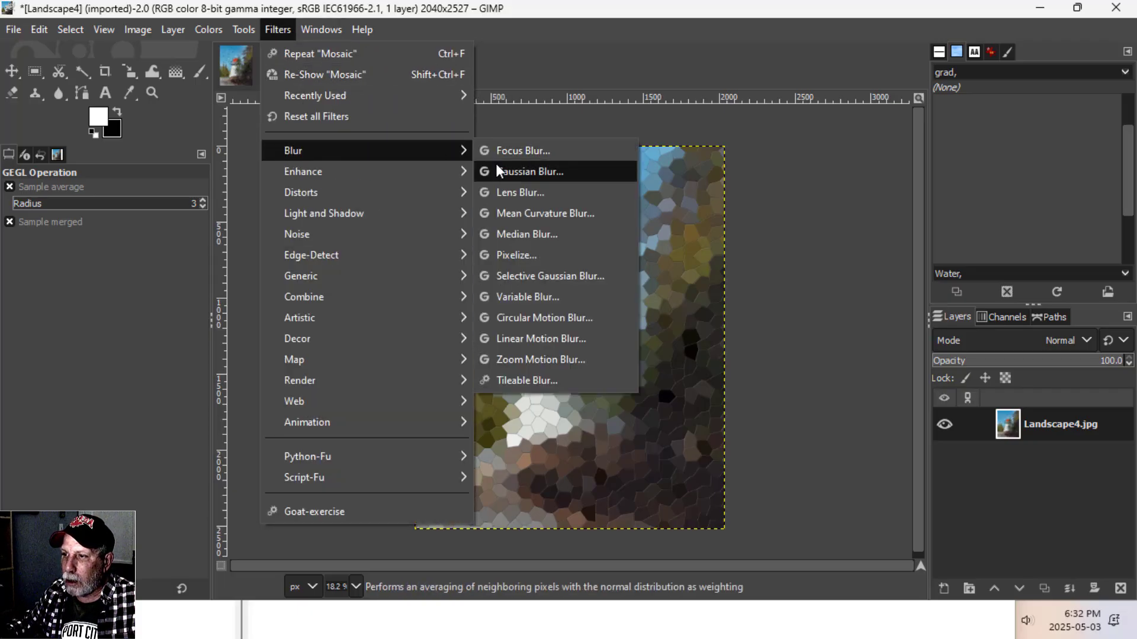
left_click(512, 171)
left_click(980, 284)
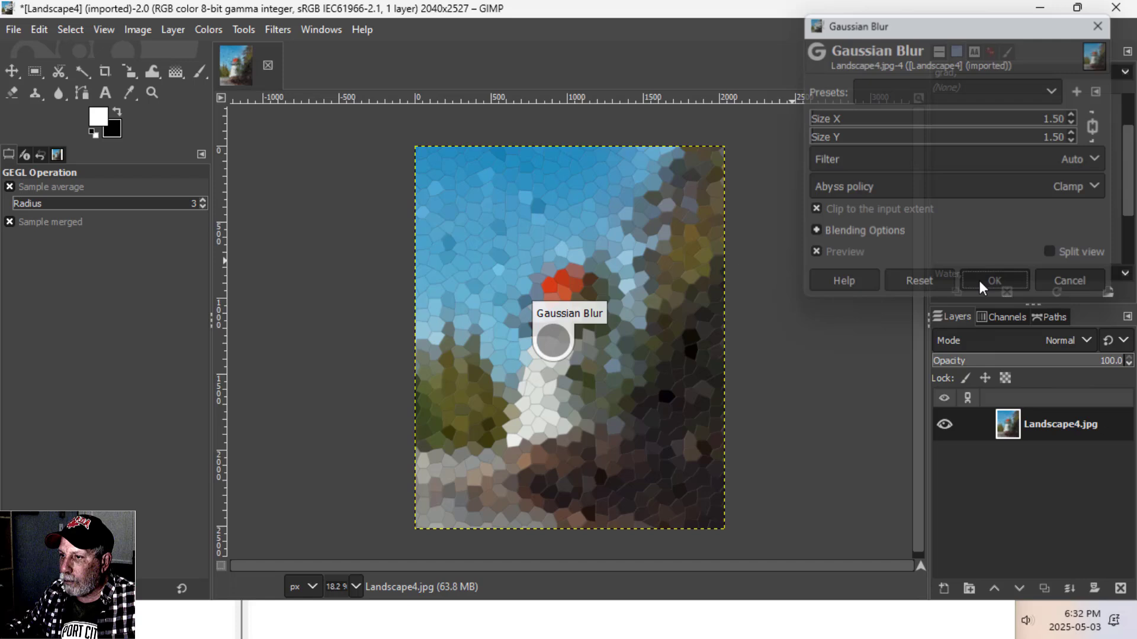
Apply the Artistic Cartoon filter for dark outlines on the mosaic.
left_click(272, 33)
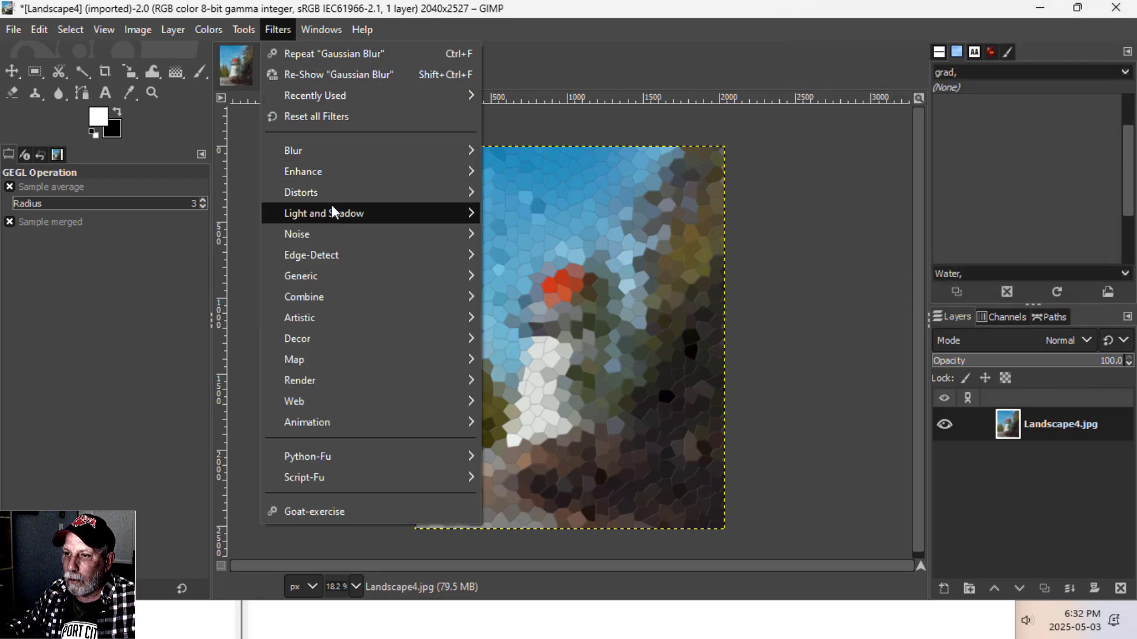
mouse_move(332, 324)
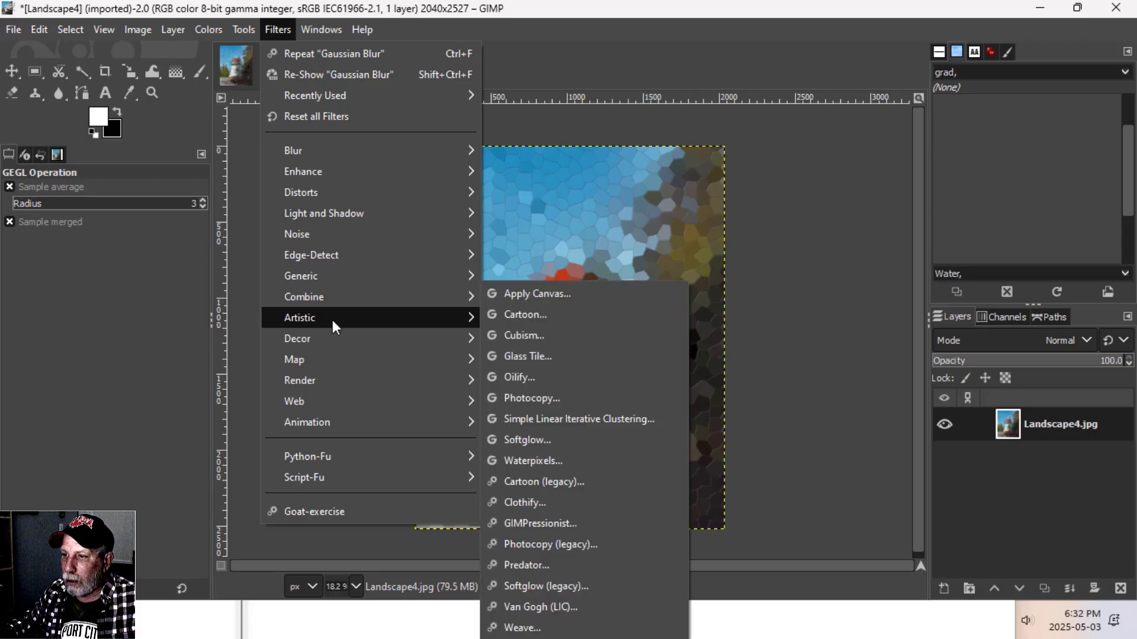
left_click(529, 311)
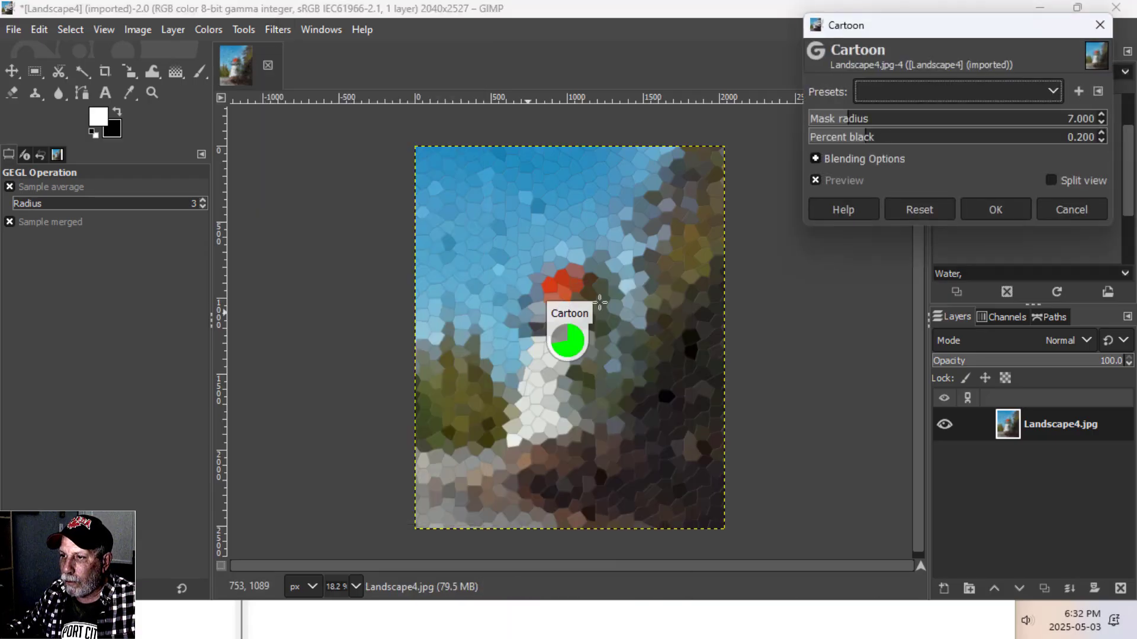
left_click(993, 210)
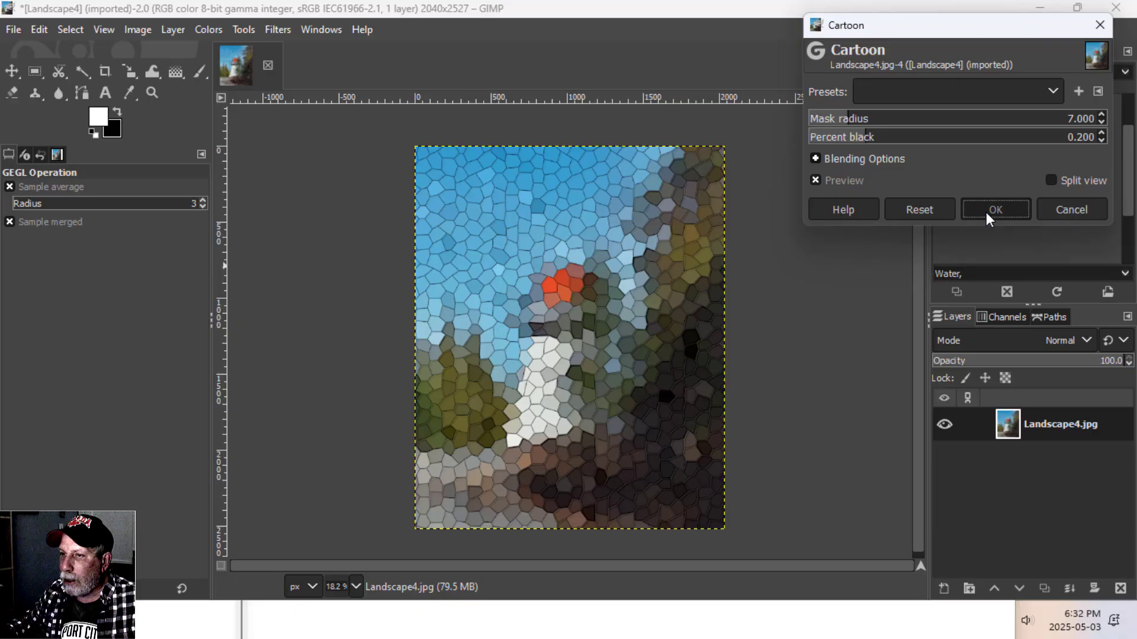
Add a Light and Shadow Bloom glow to the image.
left_click(275, 30)
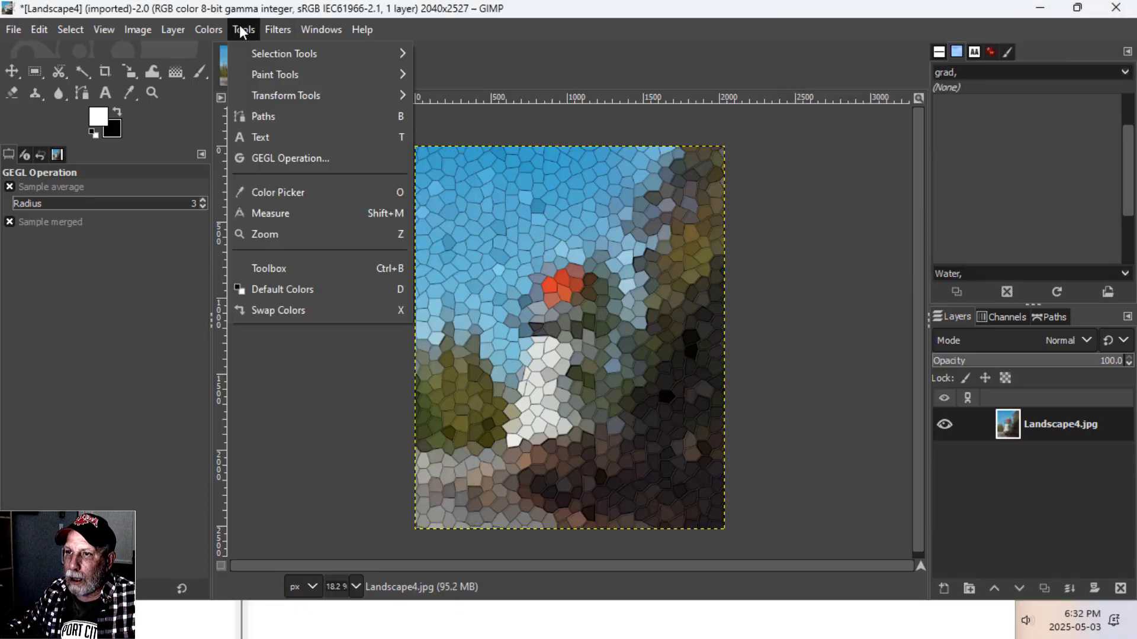
mouse_move(333, 222)
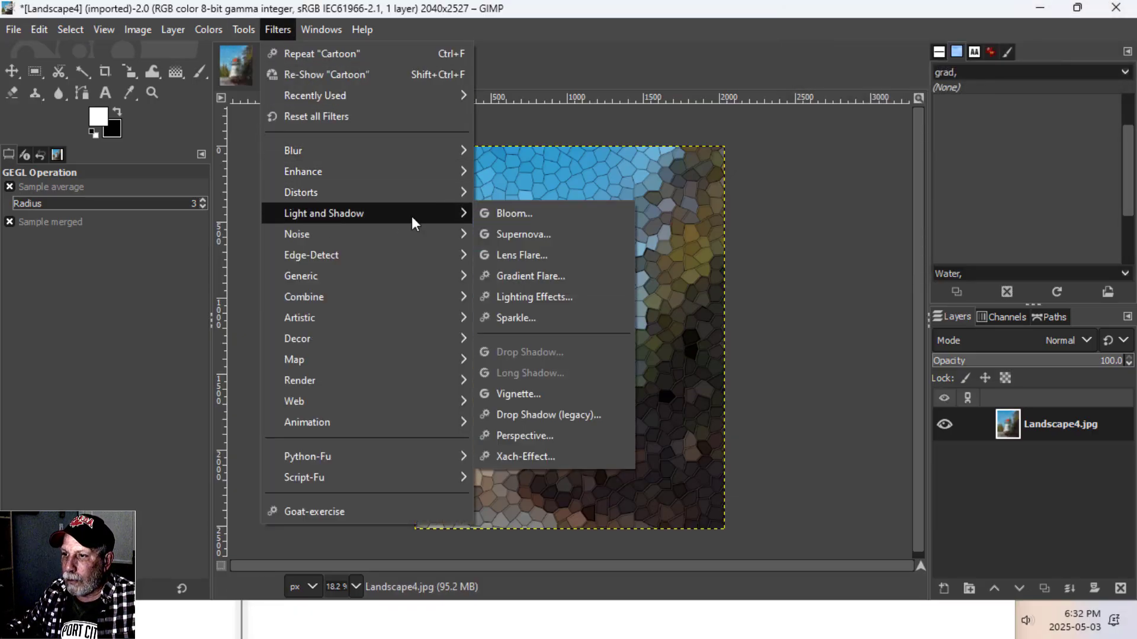
left_click(509, 213)
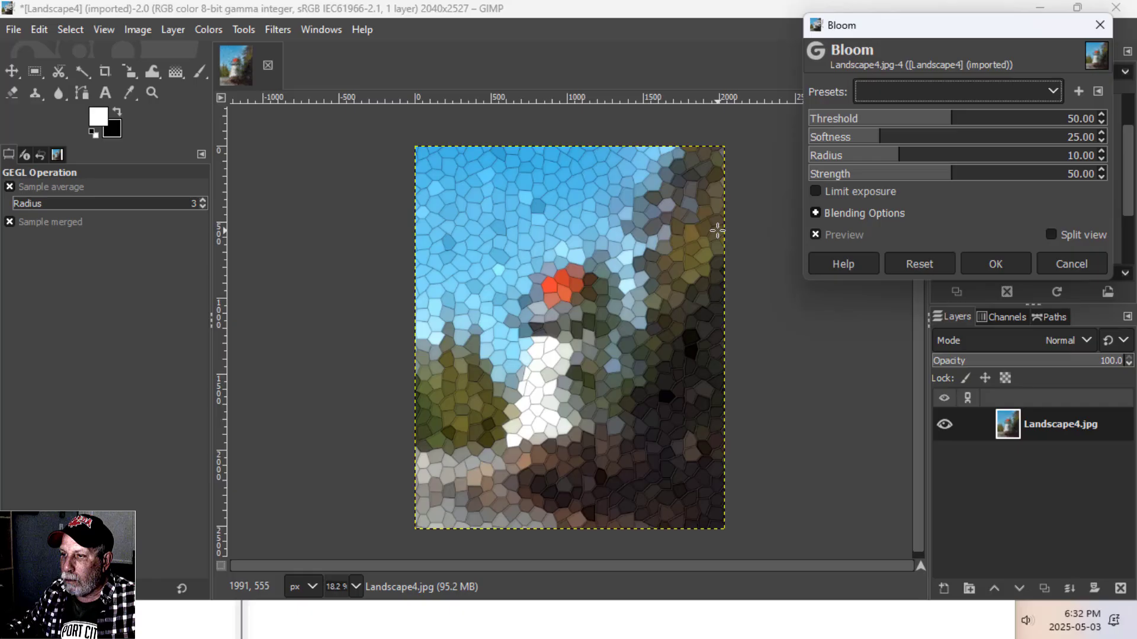
left_click(994, 264)
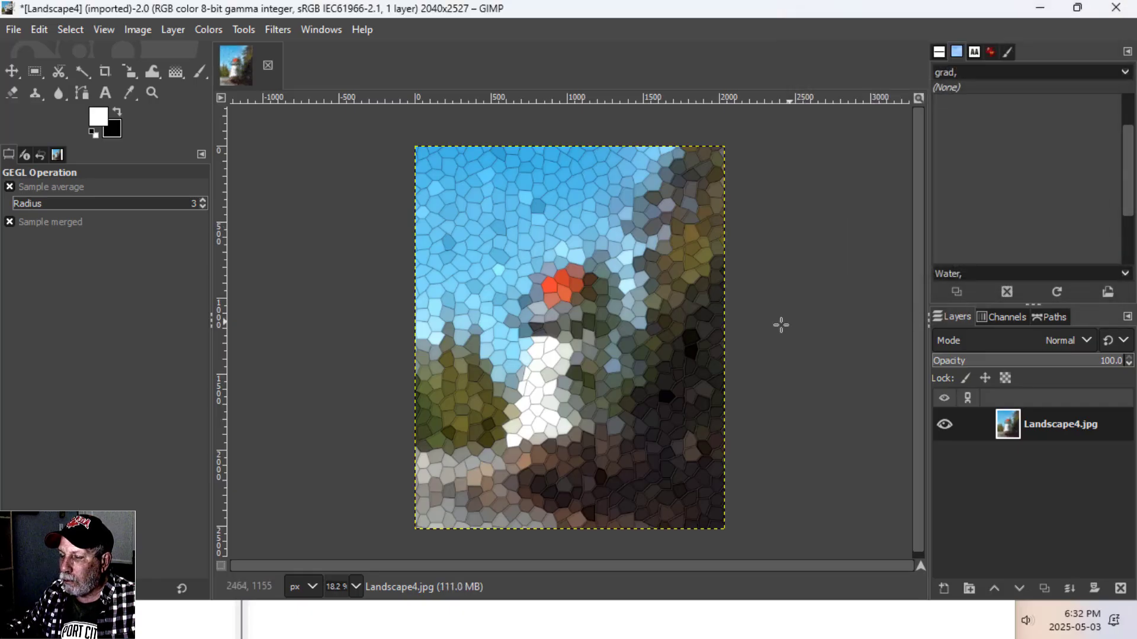
Export the image as Landscape4.jpg into the STAINED GLASS folder.
left_click(13, 30)
left_click(98, 306)
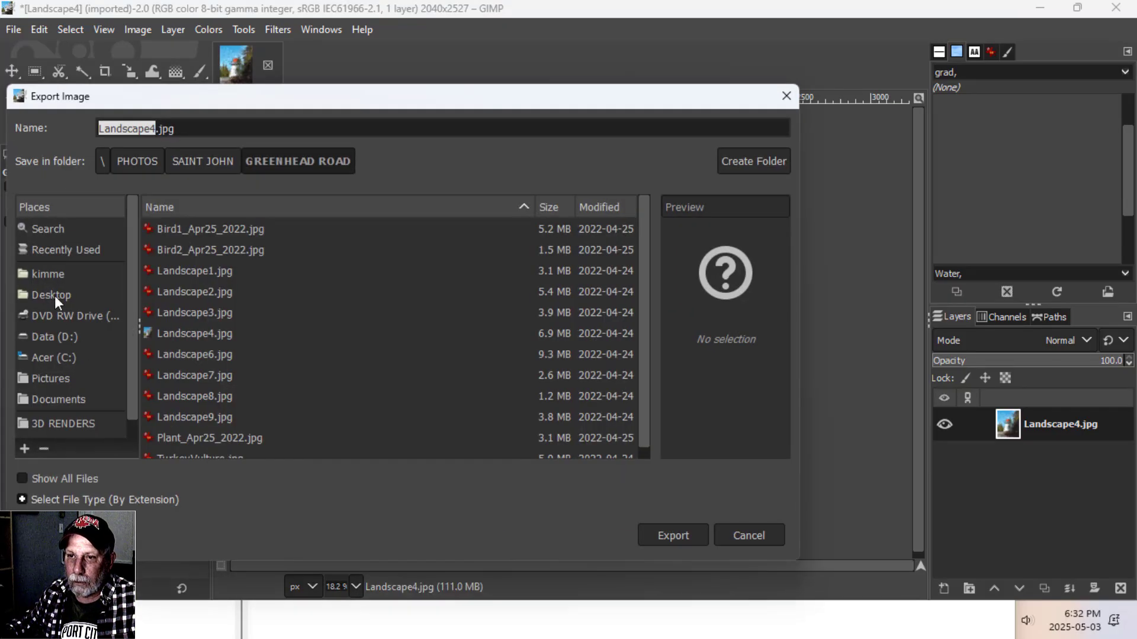
left_click(63, 253)
double_click(211, 235)
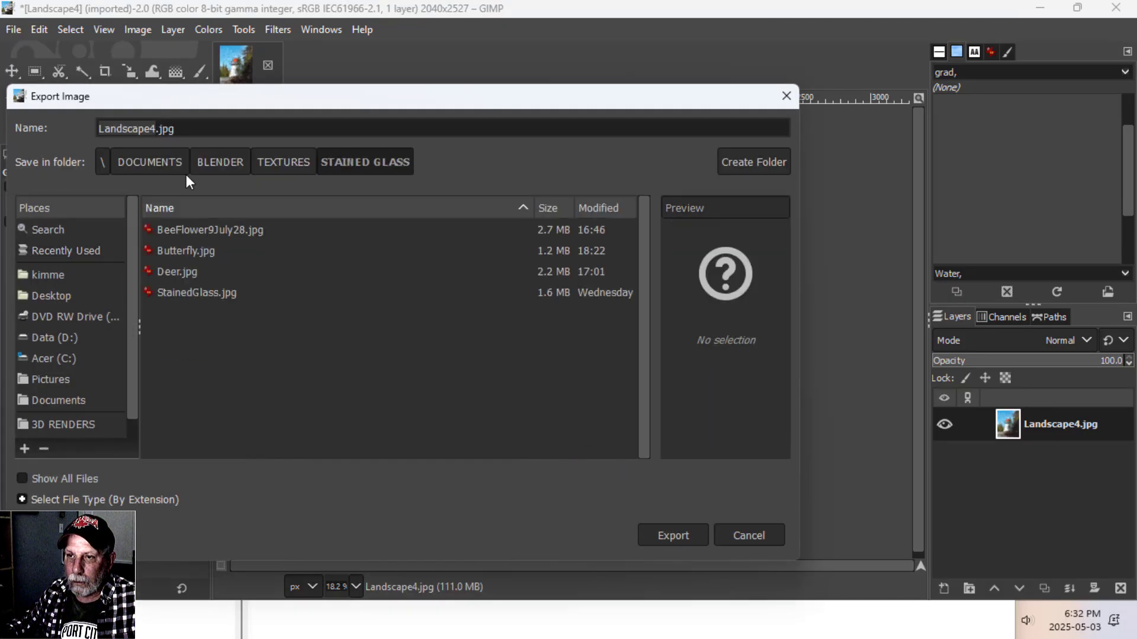
left_click(673, 537)
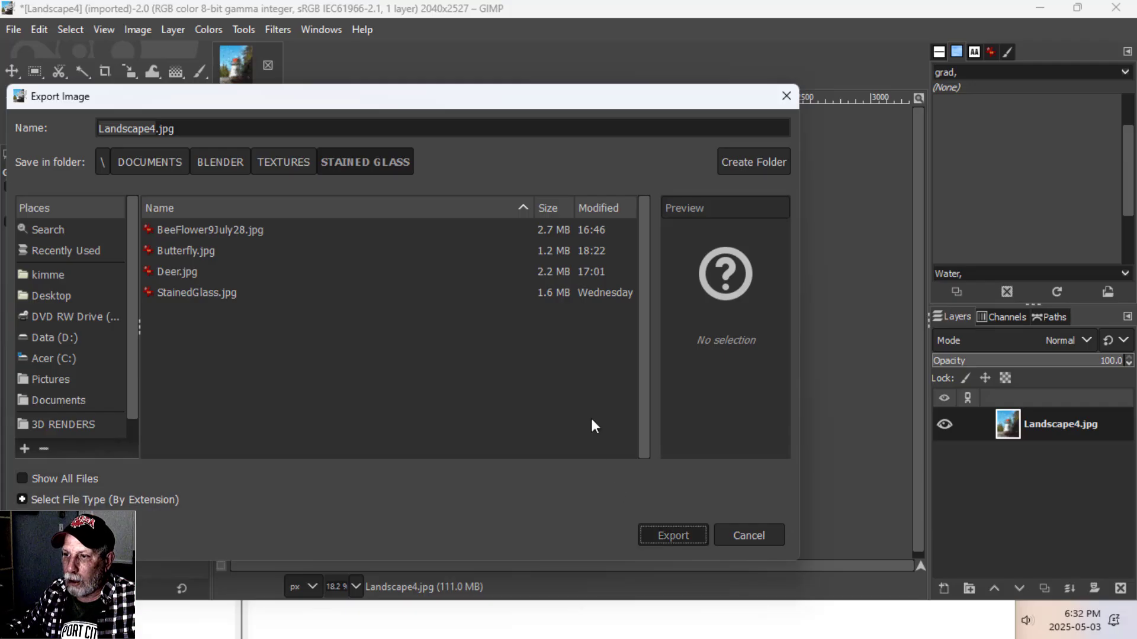
left_click(592, 520)
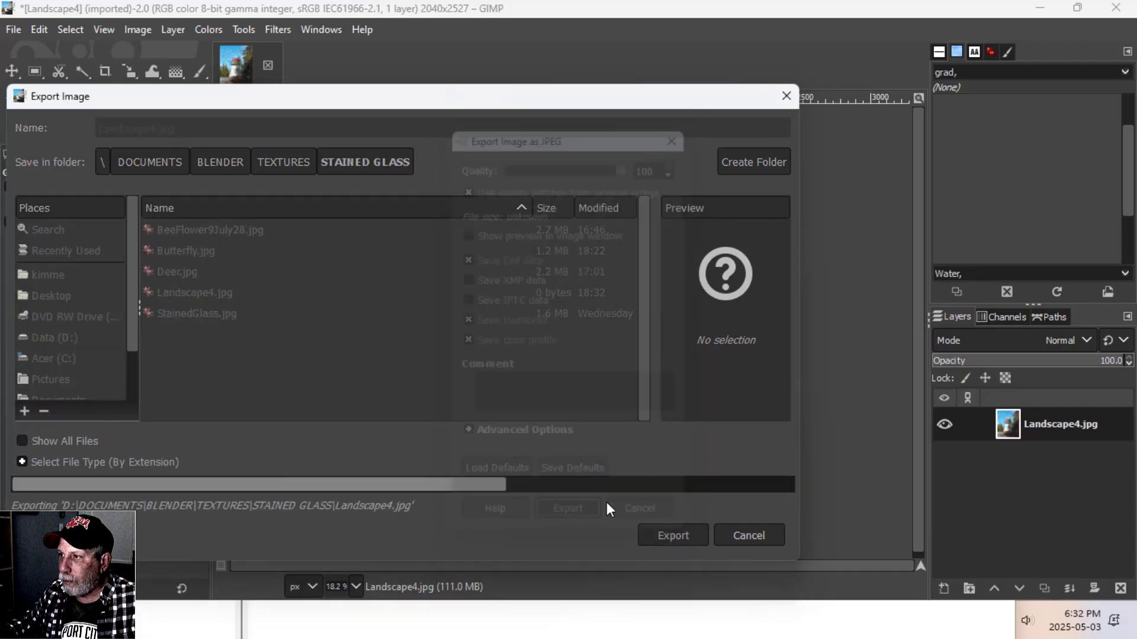
left_click(1043, 10)
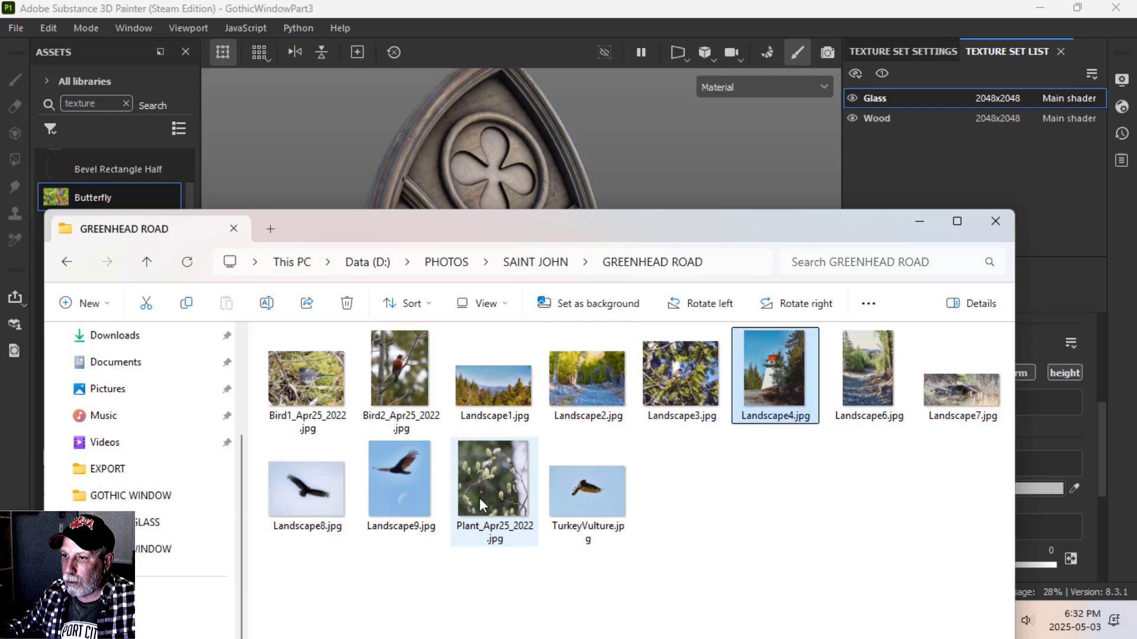
Import Landscape4.jpg as a texture into the current session.
left_click(995, 221)
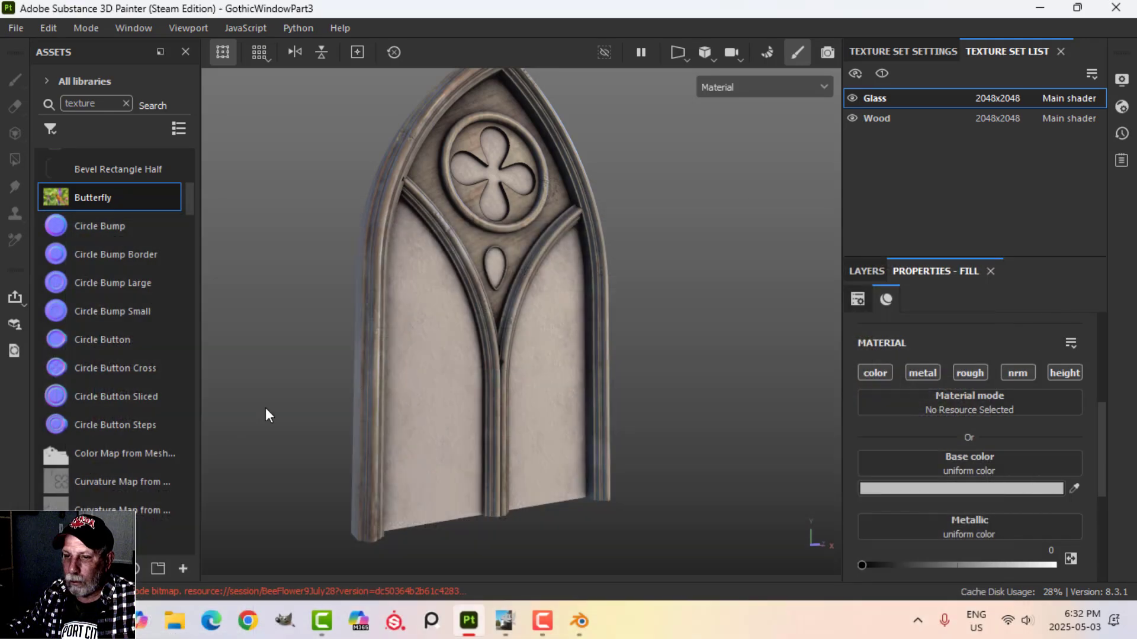
left_click(184, 565)
left_click(665, 87)
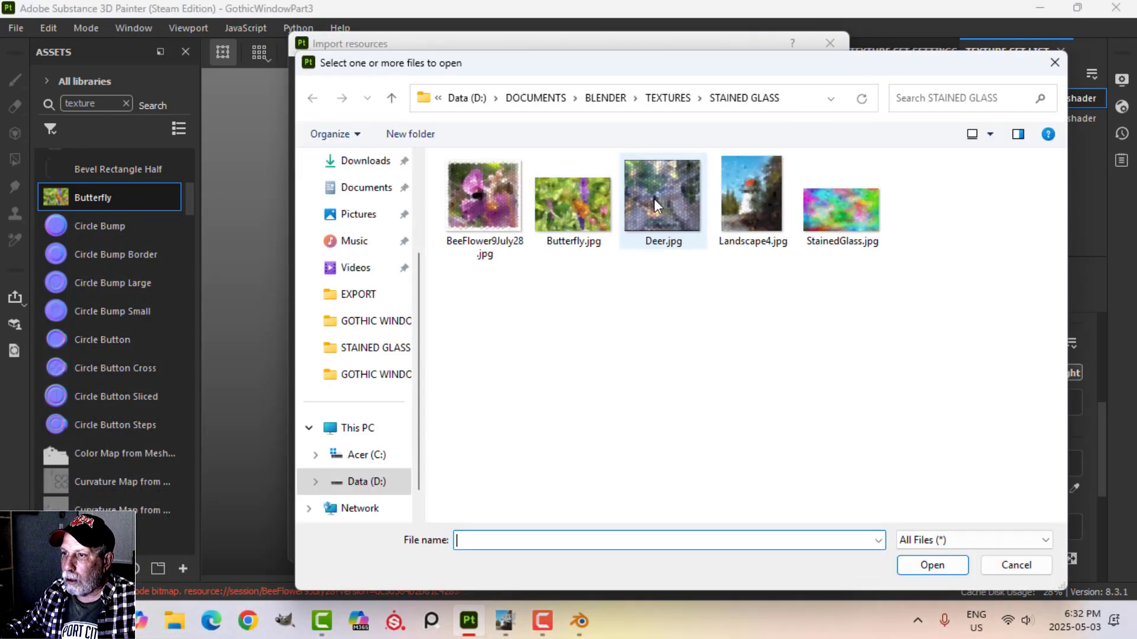
left_click(750, 204)
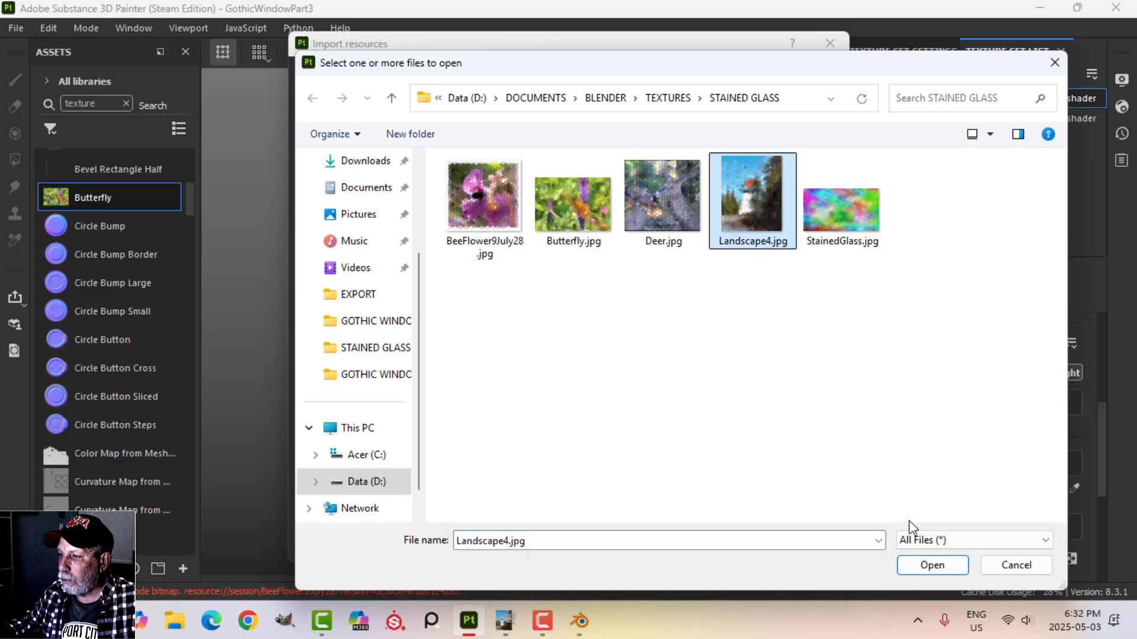
left_click(931, 565)
left_click(769, 140)
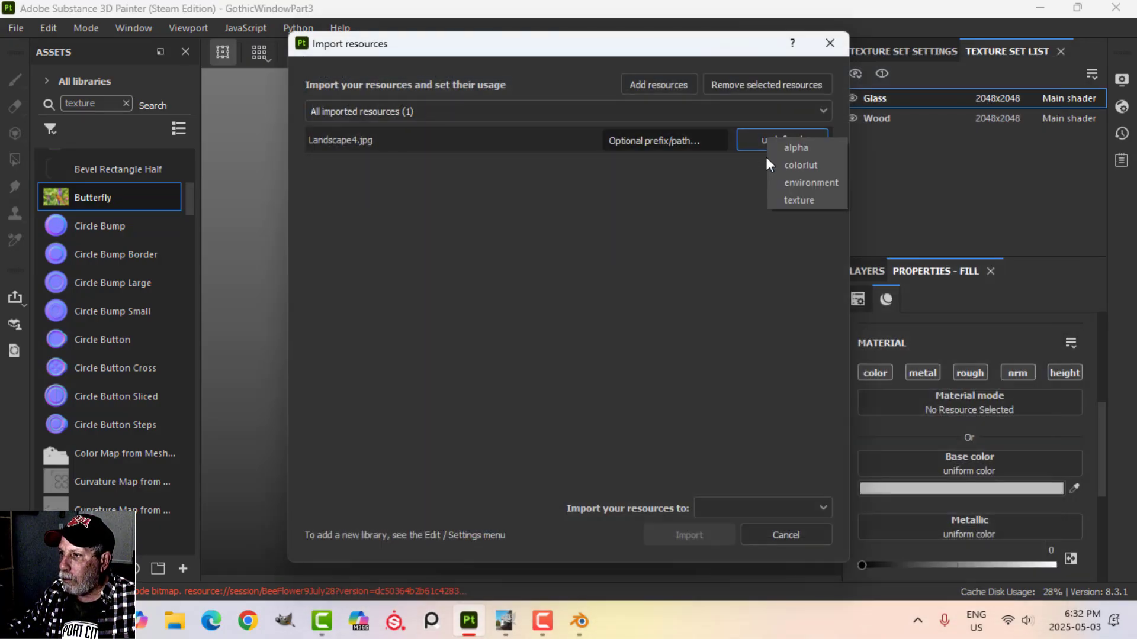
left_click(792, 196)
left_click(755, 509)
left_click(740, 526)
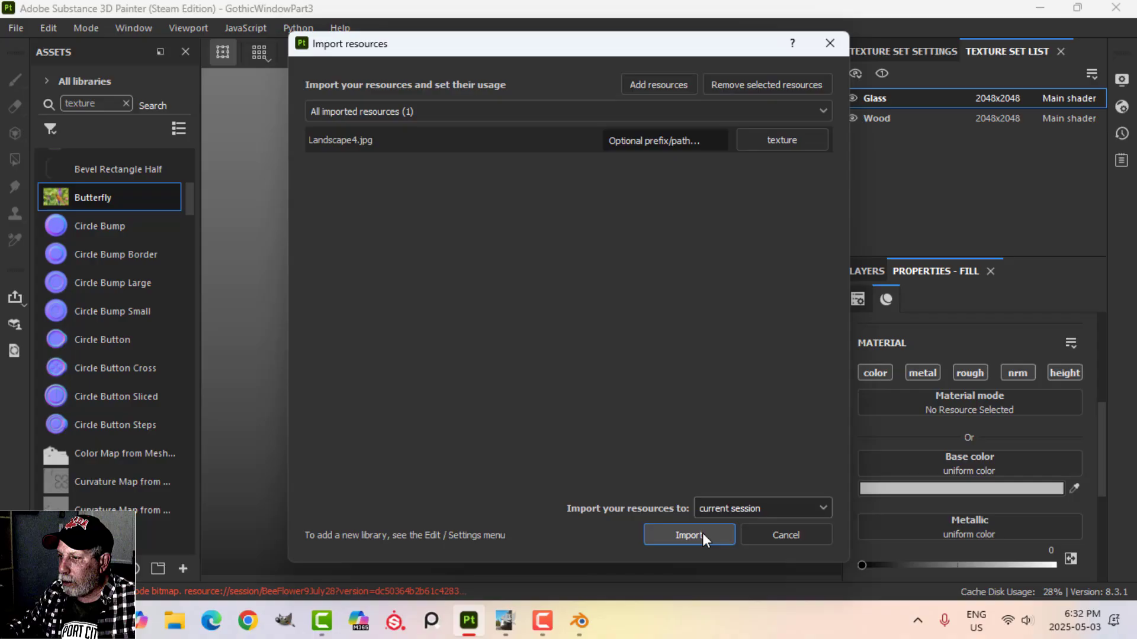
left_click(702, 533)
Assign the Landscape4 texture to the fill's Base color slot on the glass panes.
left_click_drag(157, 538, 930, 467)
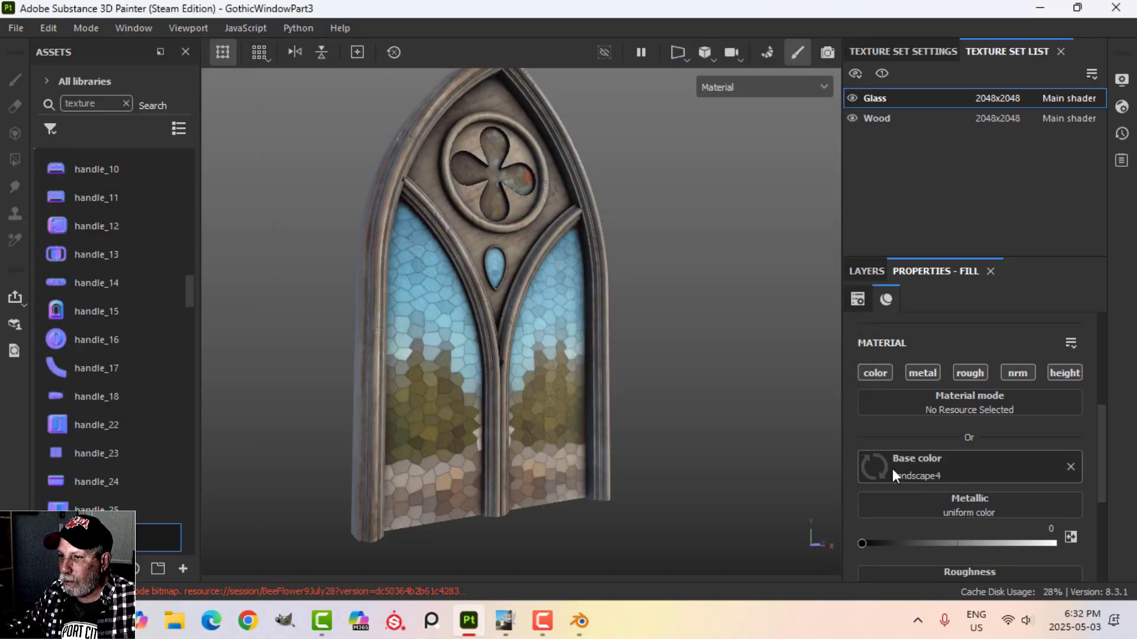
left_click_drag(549, 405, 523, 397, "alt")
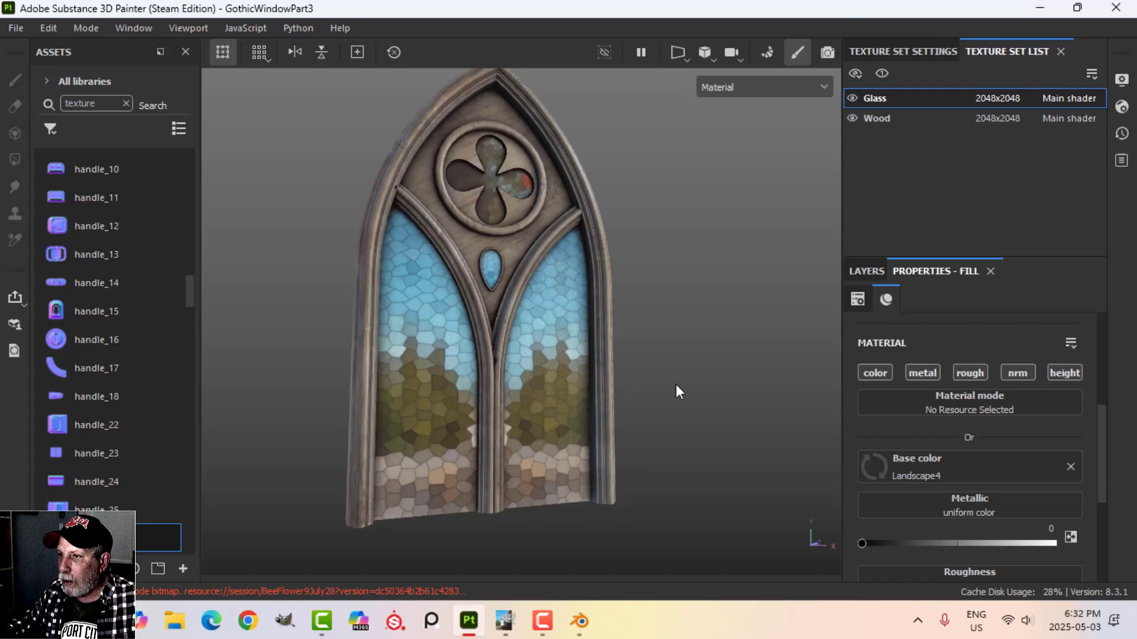
left_click_drag(556, 328, 663, 207, "alt")
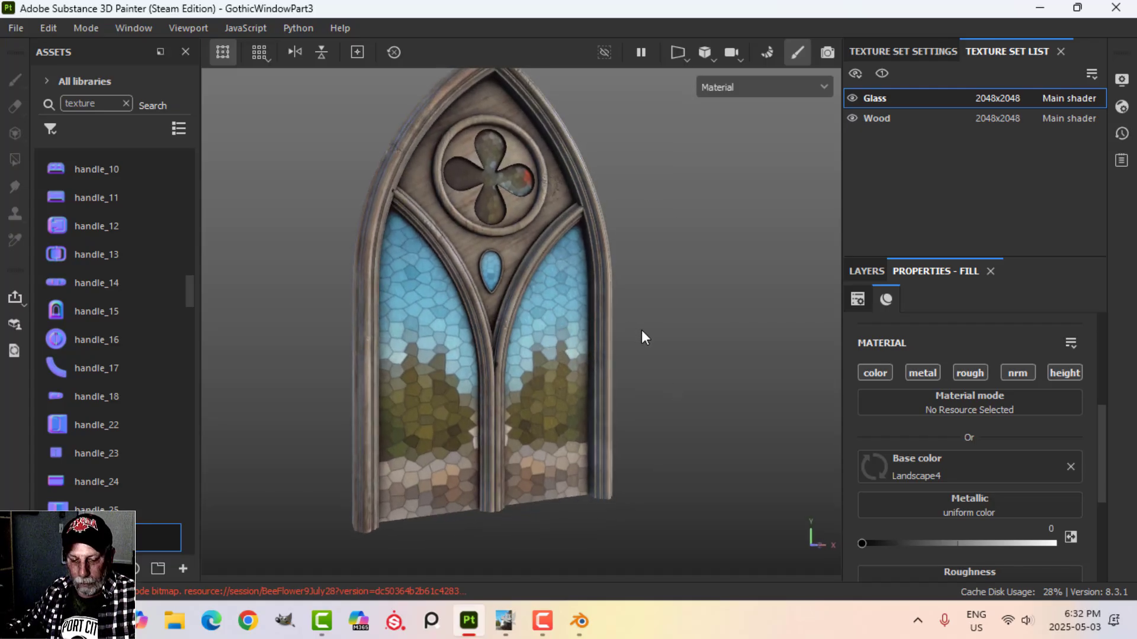
Scale up and shift the landscape texture in the UV view so panes show sky, fields and stones.
key("F1")
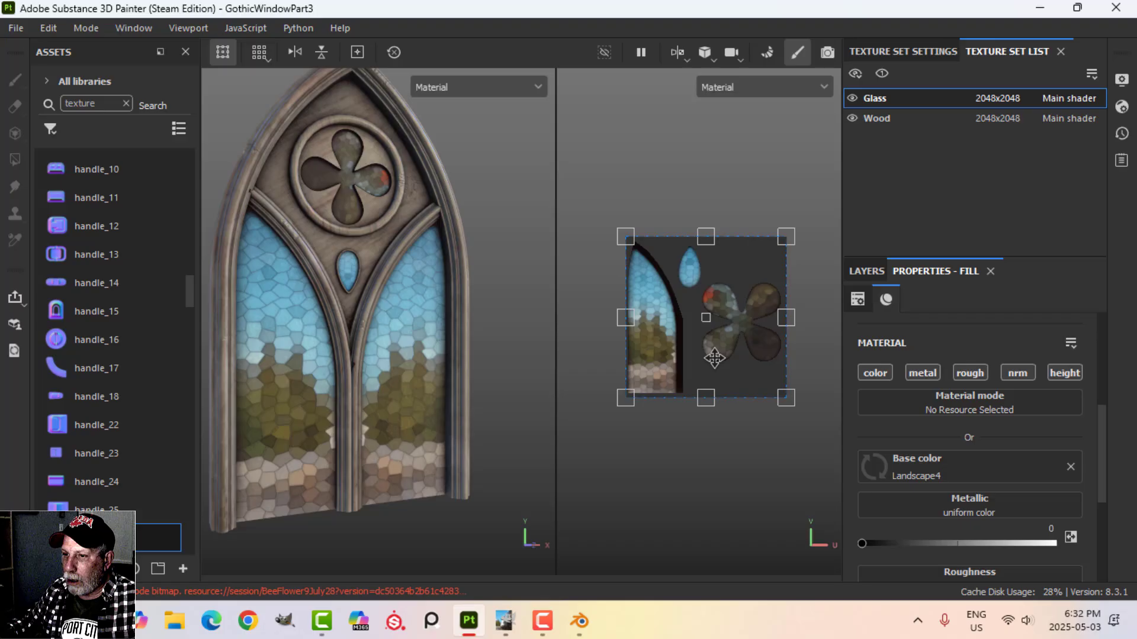
left_click_drag(714, 356, 715, 347)
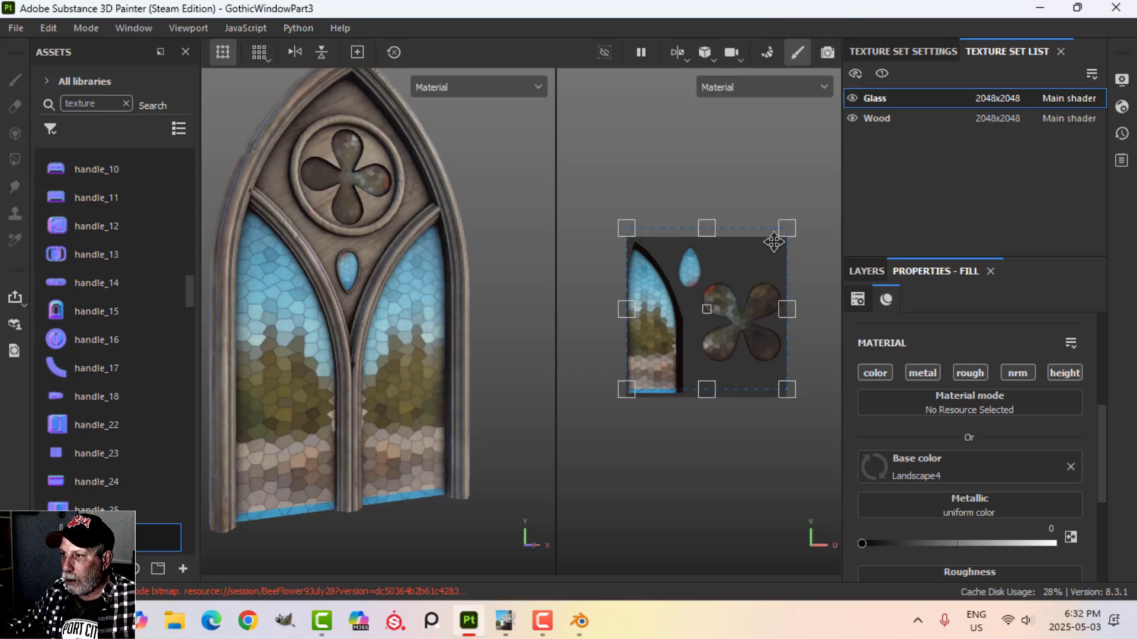
left_click_drag(779, 231, 835, 175)
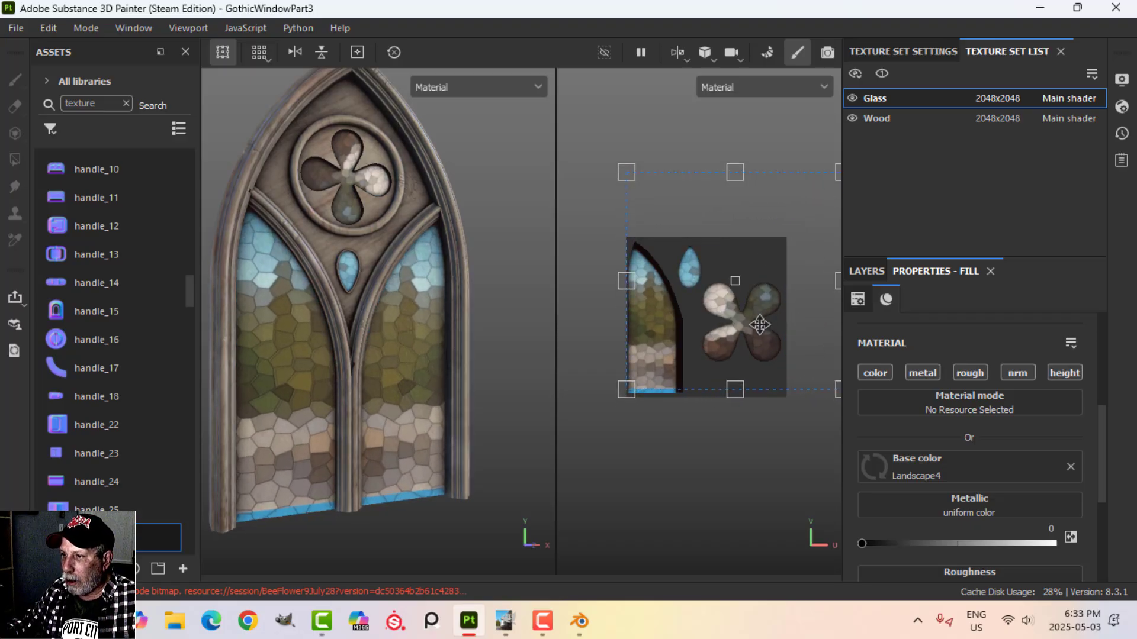
left_click_drag(753, 322, 748, 351)
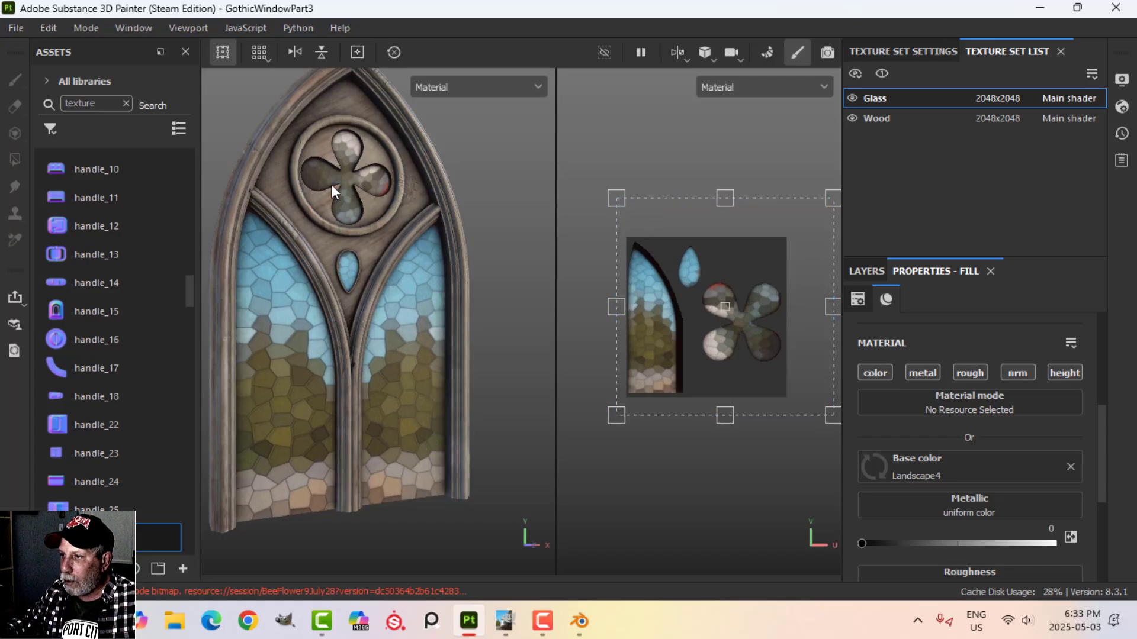
key("F2")
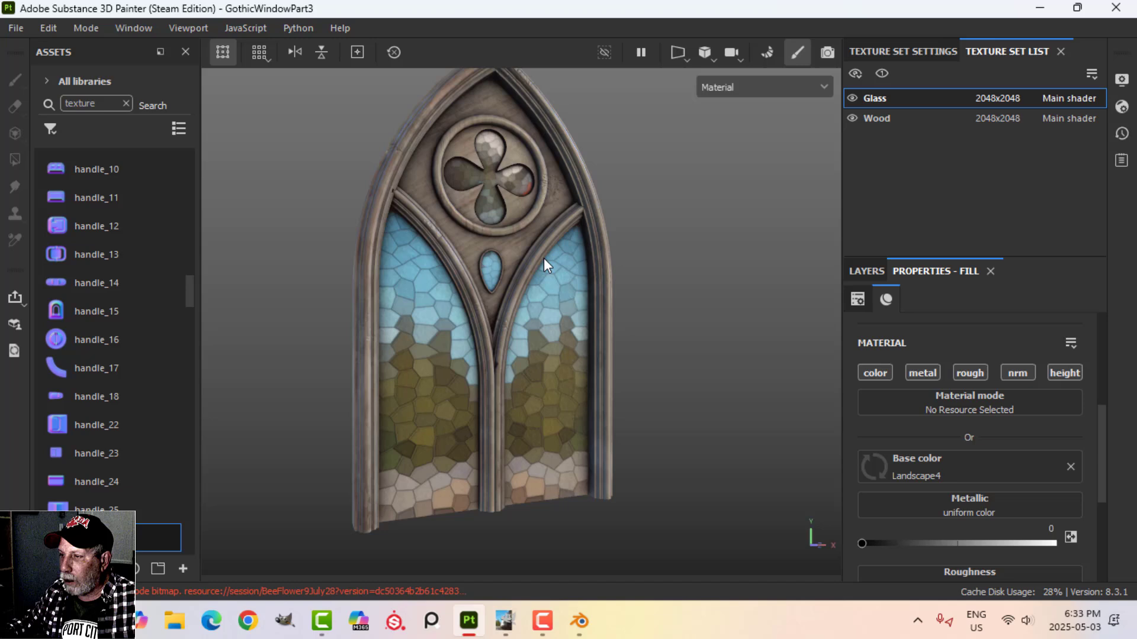
left_click(868, 271)
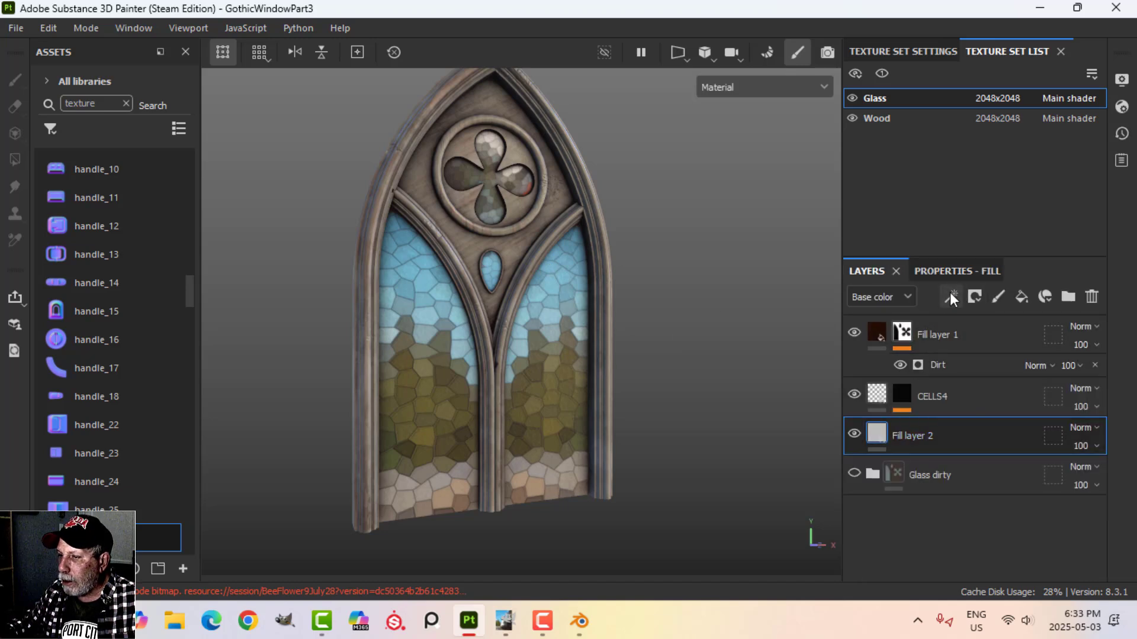
Set the glass fill's Metallic to 1 and lower its roughness to 0.1992.
mouse_move(651, 332)
left_mouse_down("alt")
mouse_move(533, 344)
mouse_move(588, 321)
mouse_move(570, 325)
mouse_move(564, 365)
mouse_move(515, 373)
mouse_move(538, 363)
mouse_move(553, 379)
left_mouse_up("alt")
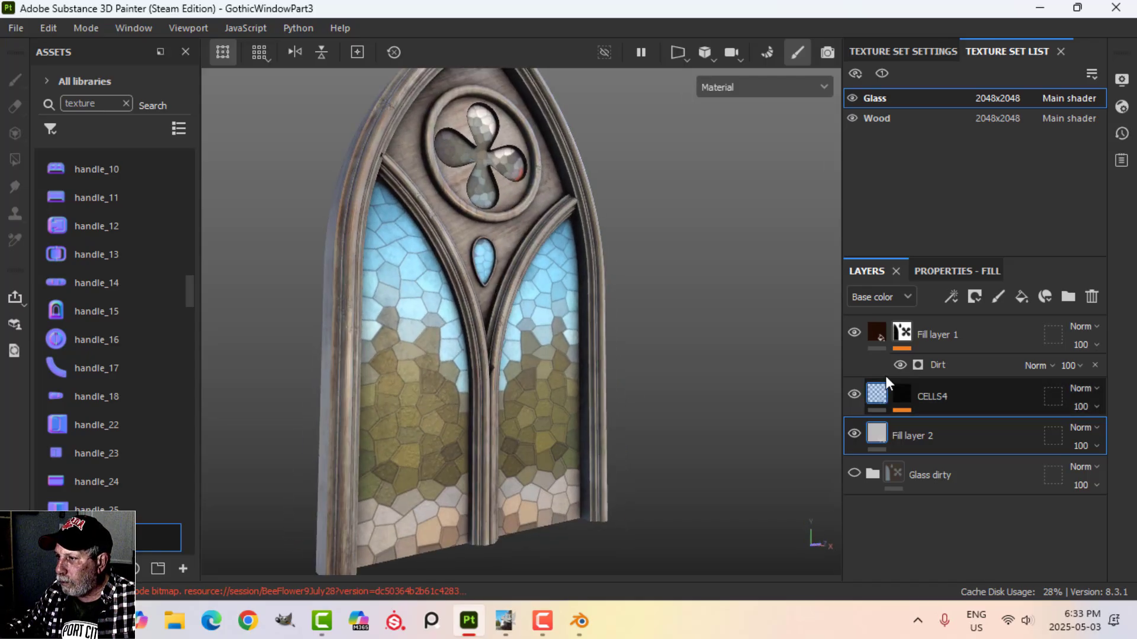
left_click(900, 380)
scroll(937, 474, "down", 1)
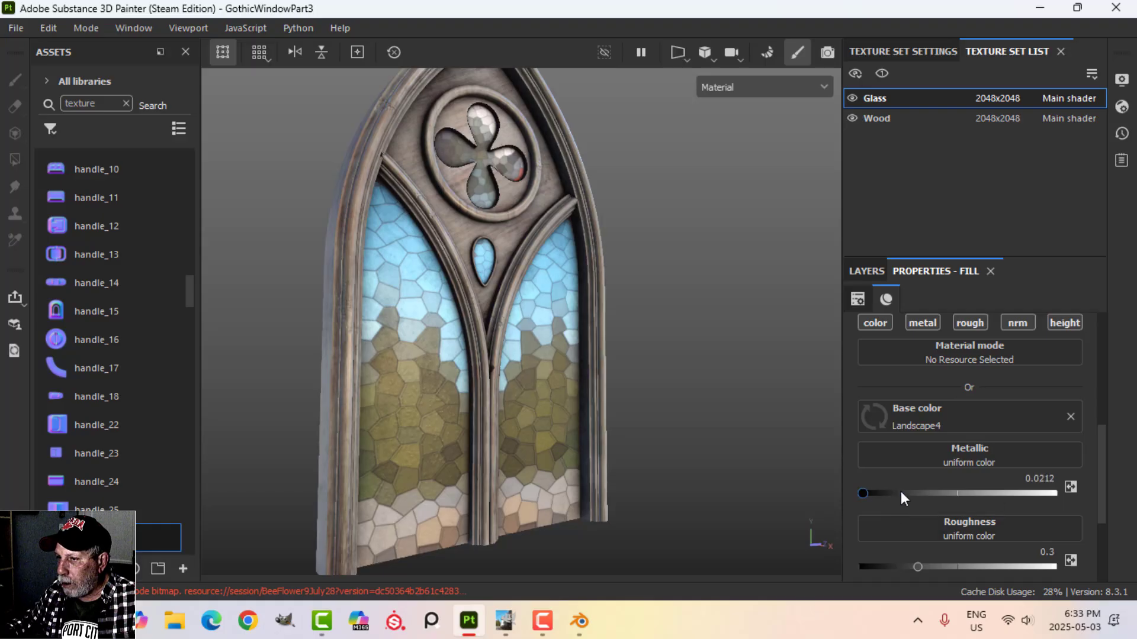
left_click_drag(901, 493, 1114, 489)
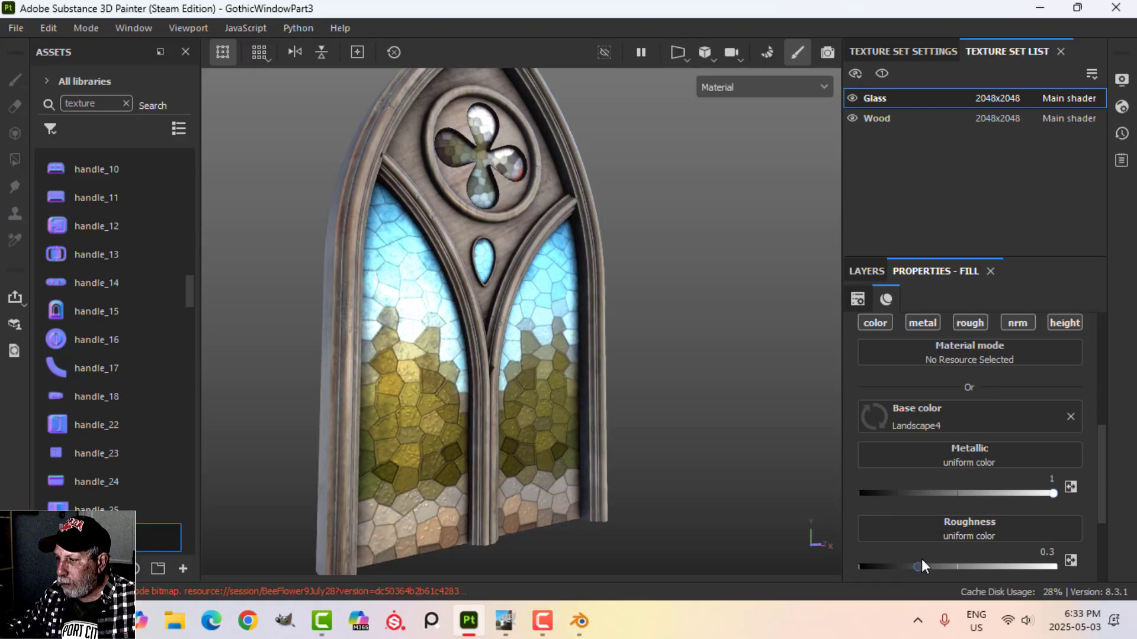
left_click_drag(917, 566, 897, 566)
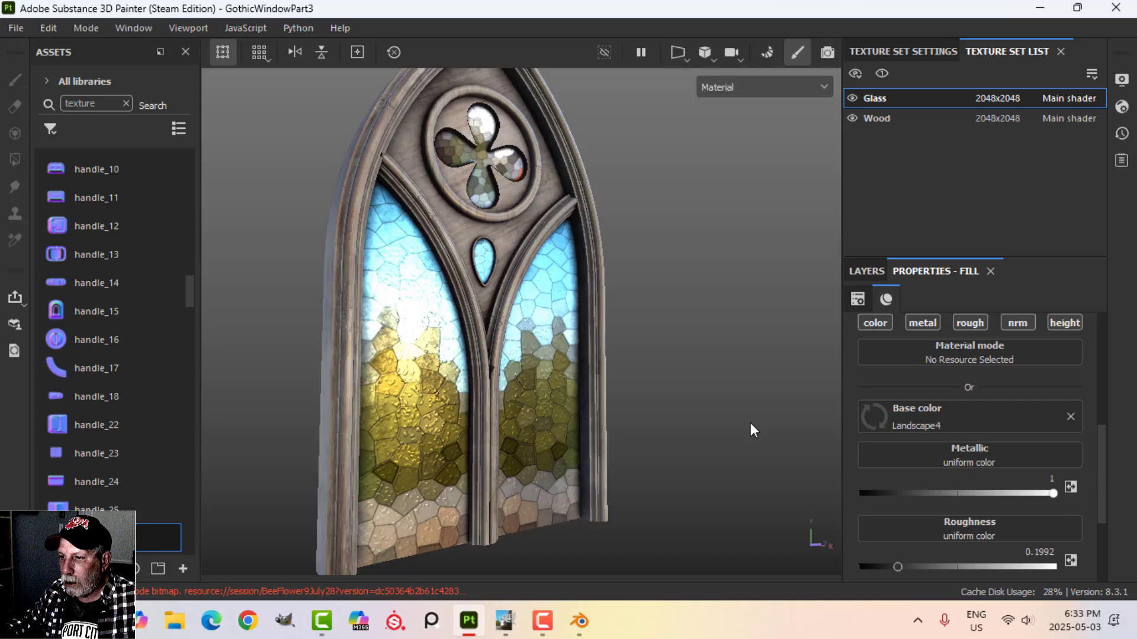
left_click_drag(751, 431, 692, 391, "alt")
Add an HSL Perceptive filter to Fill layer 2 with Saturation 0.754.
left_click(868, 271)
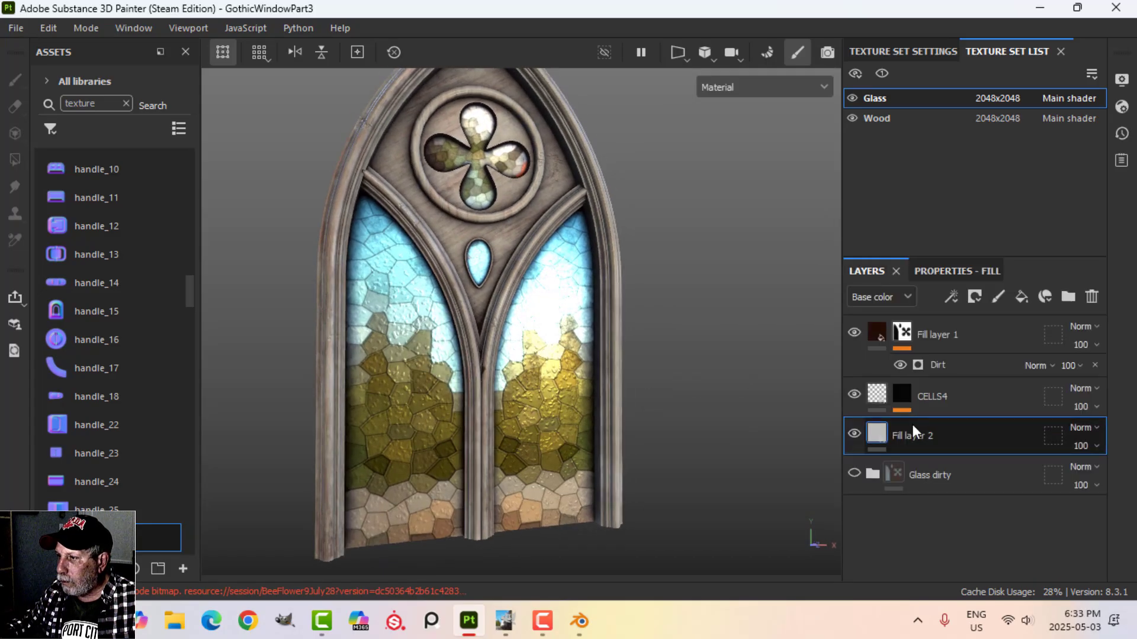
left_click(951, 296)
left_click(994, 420)
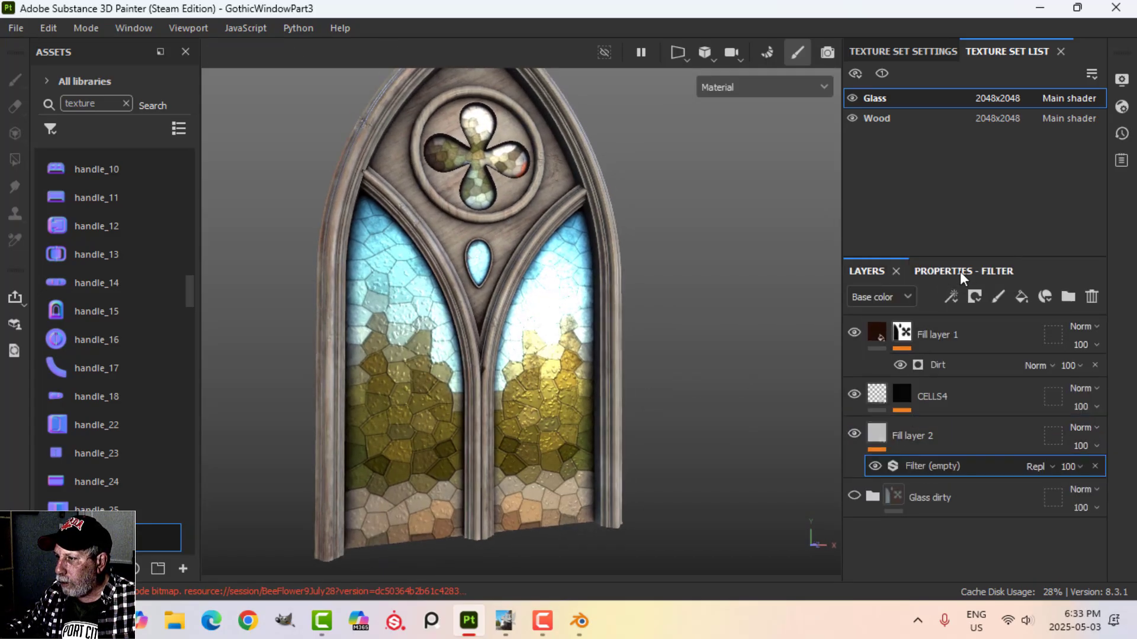
left_click(959, 354)
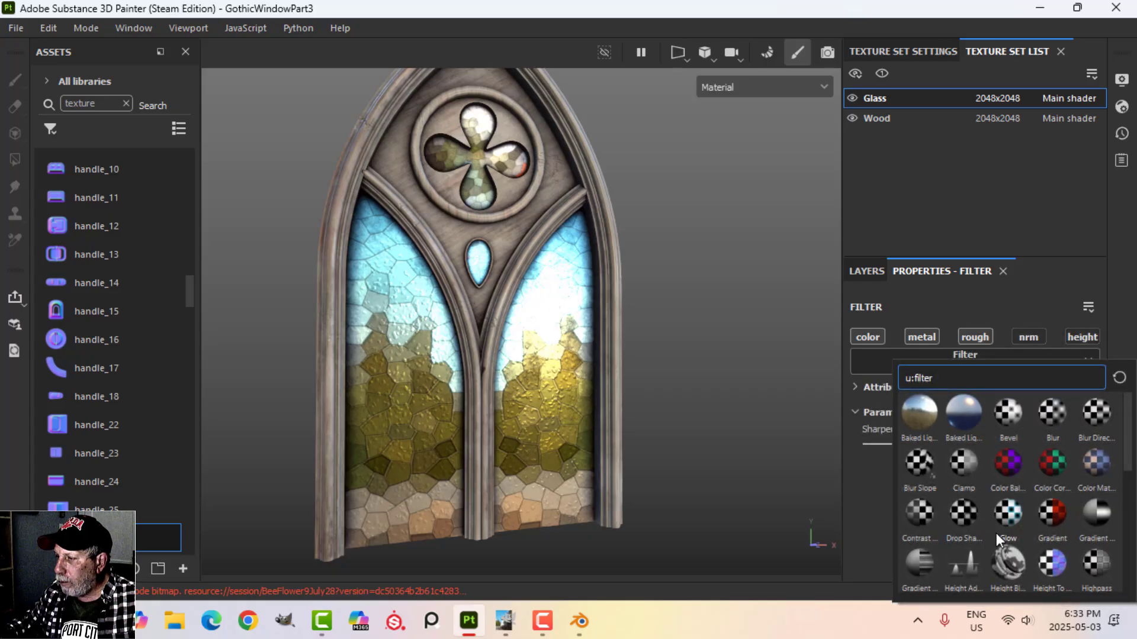
scroll(996, 533, "down", 2)
left_click(1010, 470)
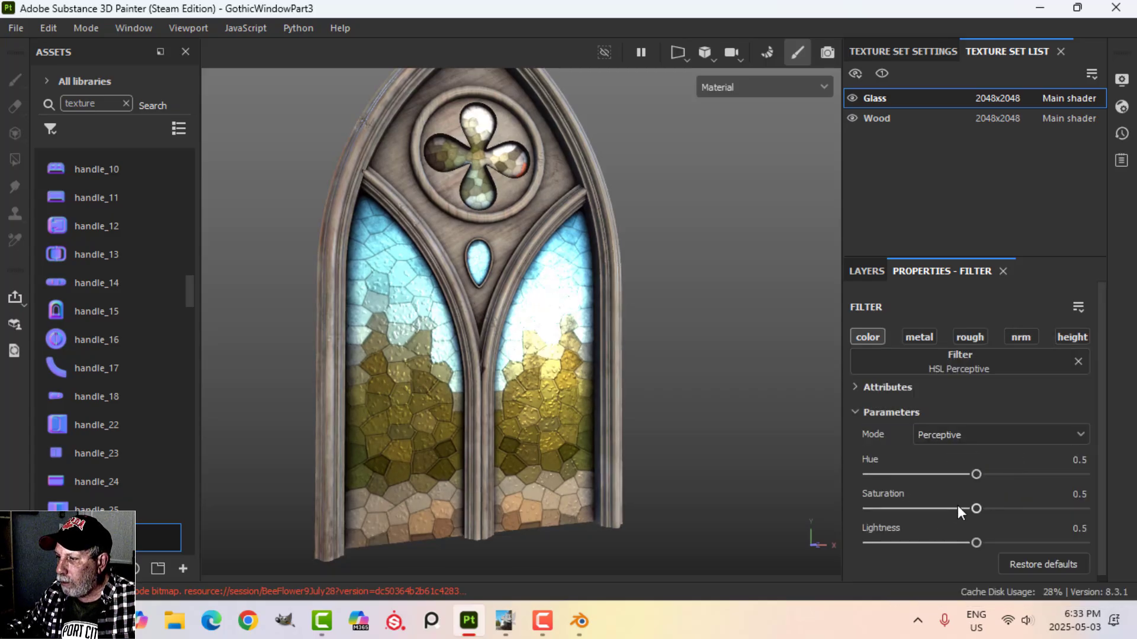
left_click_drag(976, 508, 1031, 506)
left_click_drag(535, 389, 571, 405, "alt")
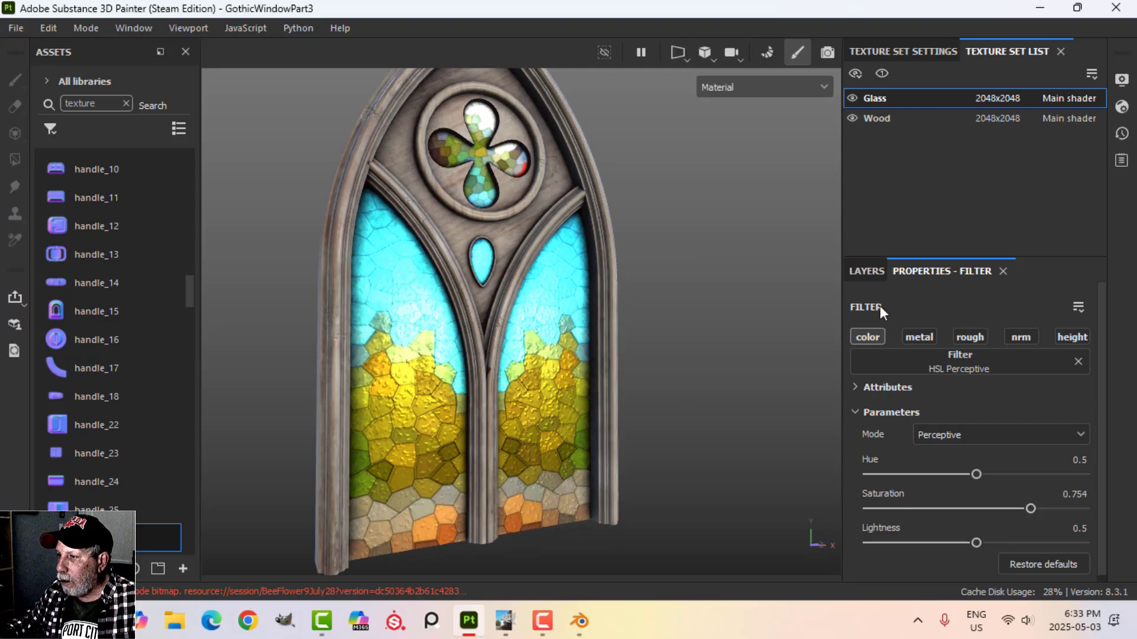
Raise the glass fill's roughness to 0.3263, then orbit the window to face the camera.
left_click(867, 270)
left_click(927, 323)
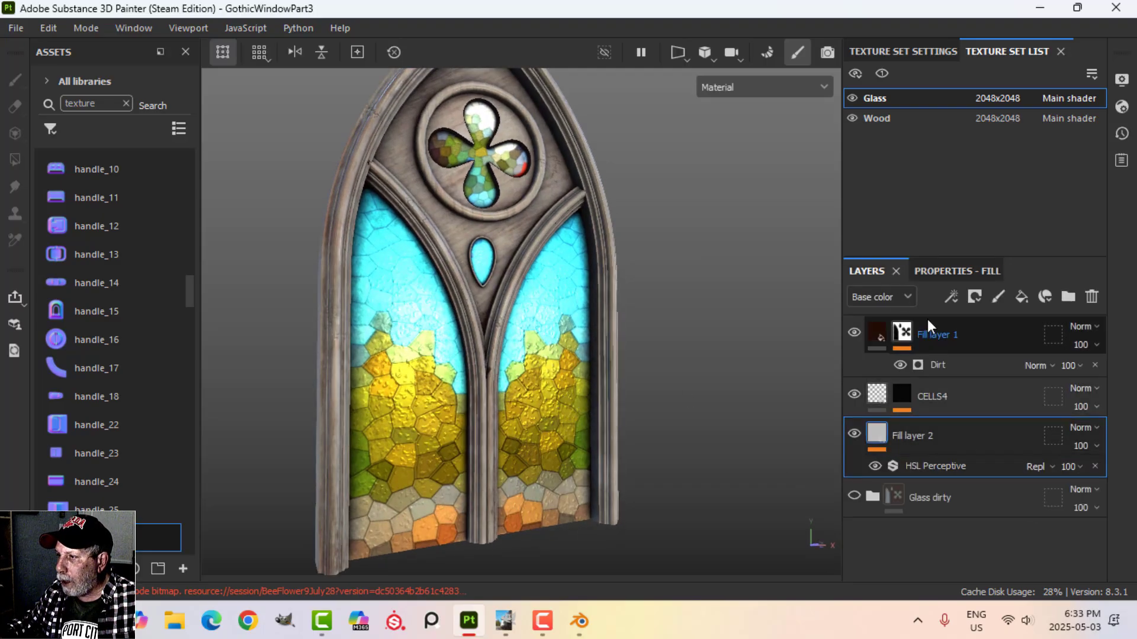
left_click_drag(897, 567, 922, 567)
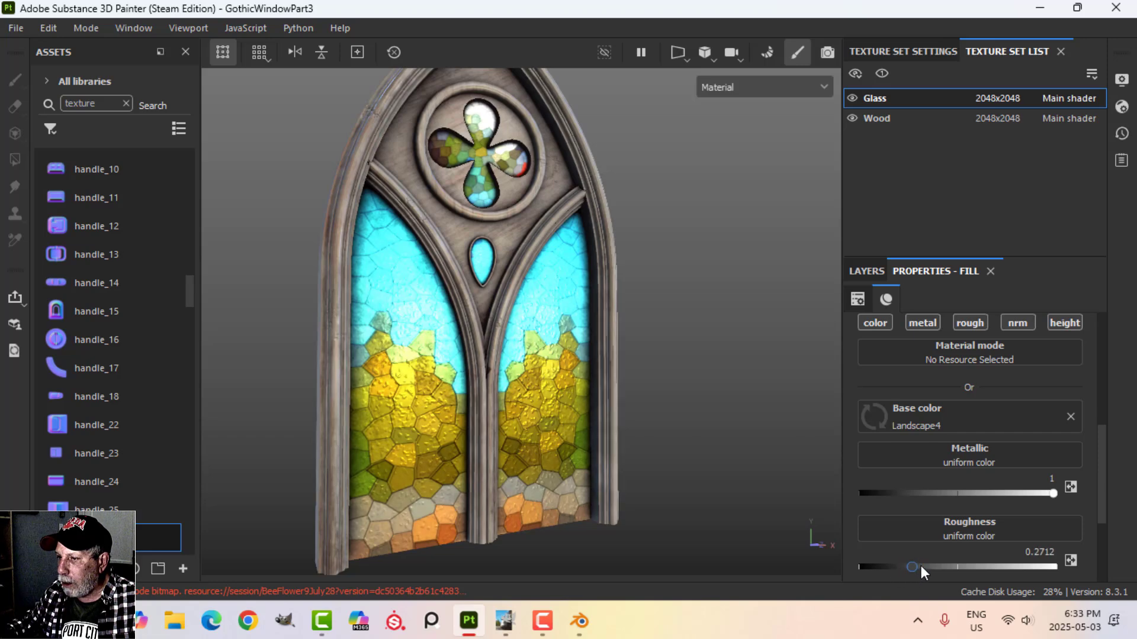
left_click_drag(628, 385, 655, 312, "alt")
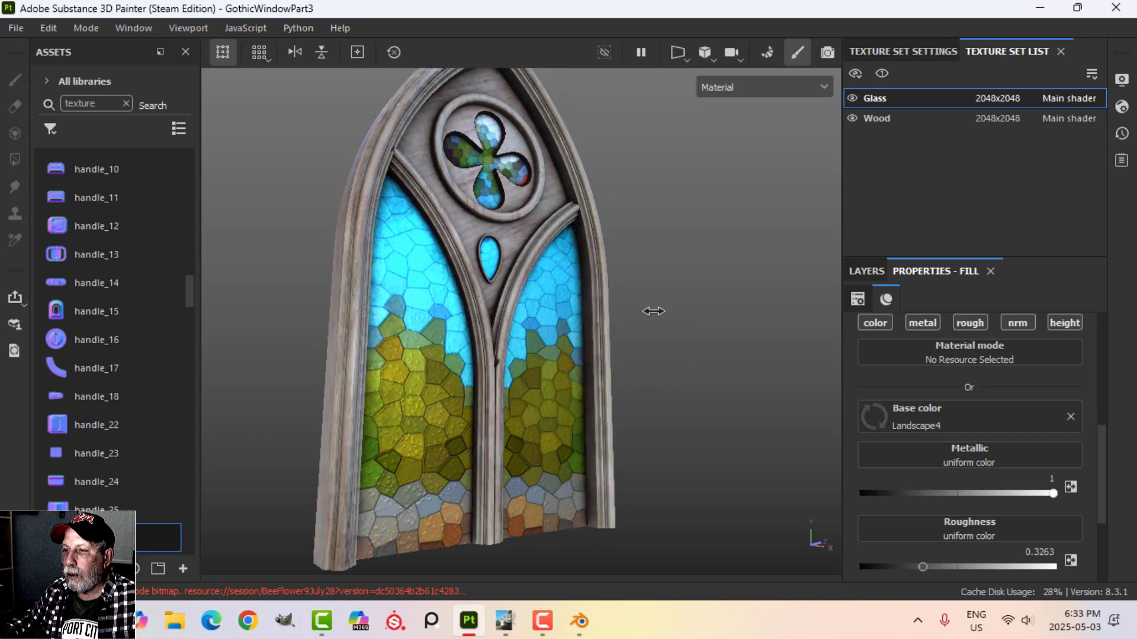
mouse_move(655, 312)
right_mouse_down("shift")
mouse_move(669, 308)
mouse_move(668, 325)
right_mouse_up("shift")
left_click_drag(668, 325, 645, 292, "alt")
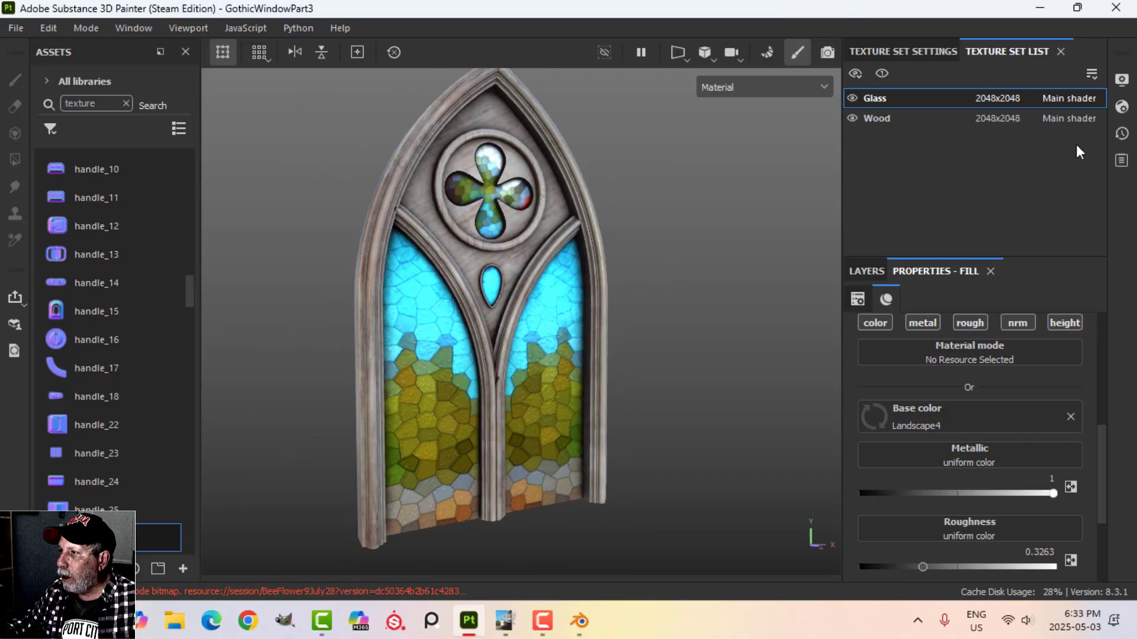
In Display Settings, preview the window under the Autumn Forest, then Bonifacio Street environment maps.
left_click(1122, 82)
left_click(999, 178)
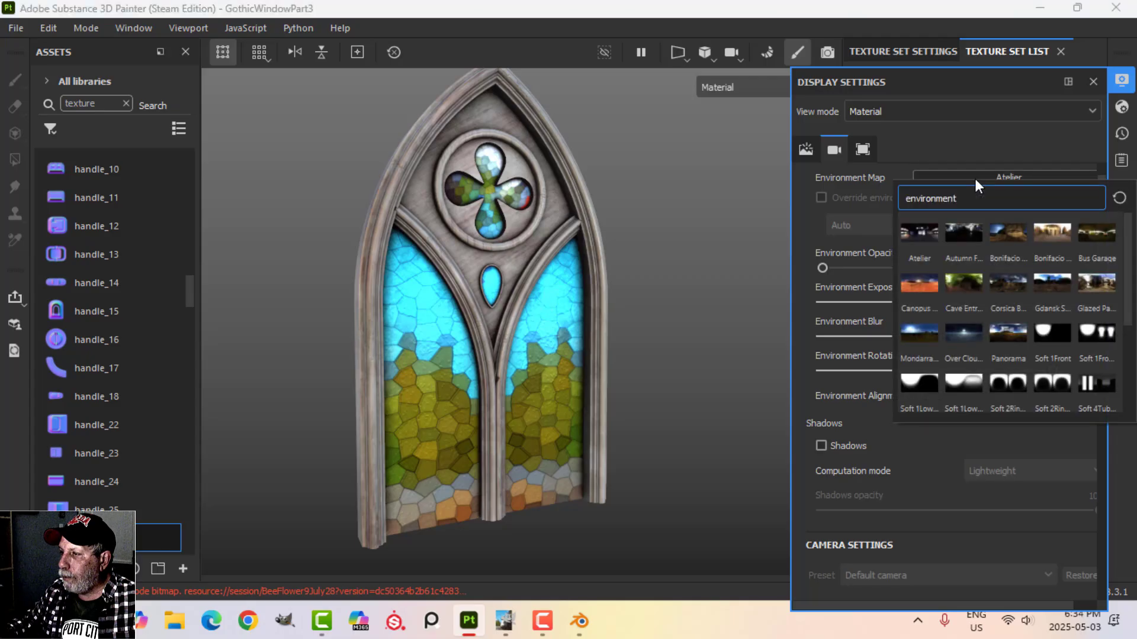
left_click(965, 234)
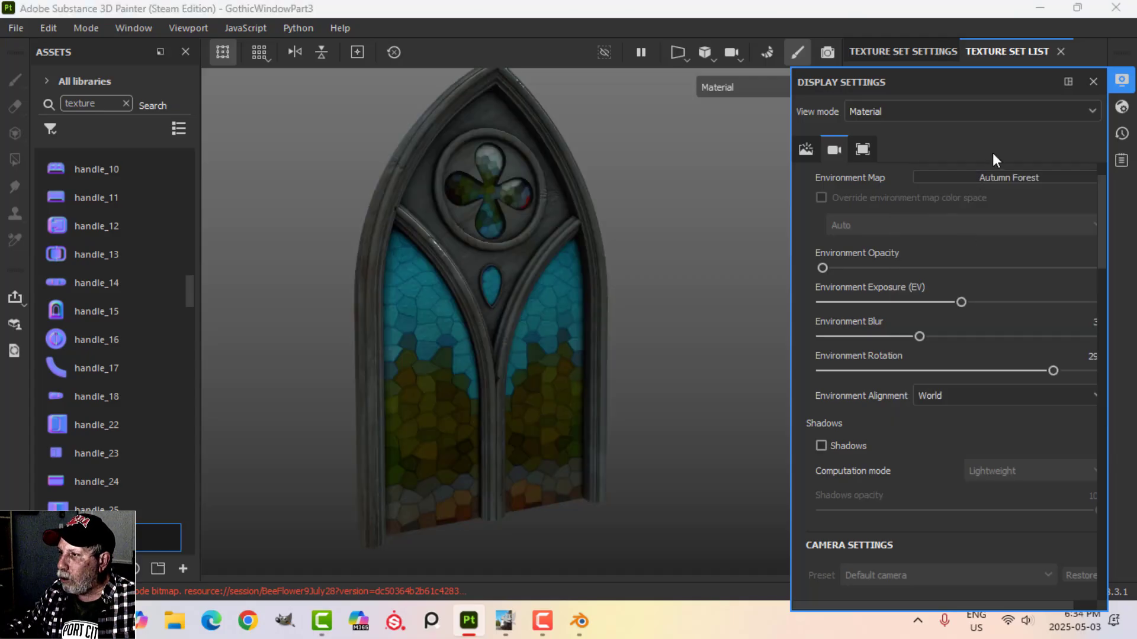
left_click(982, 179)
left_click(1047, 229)
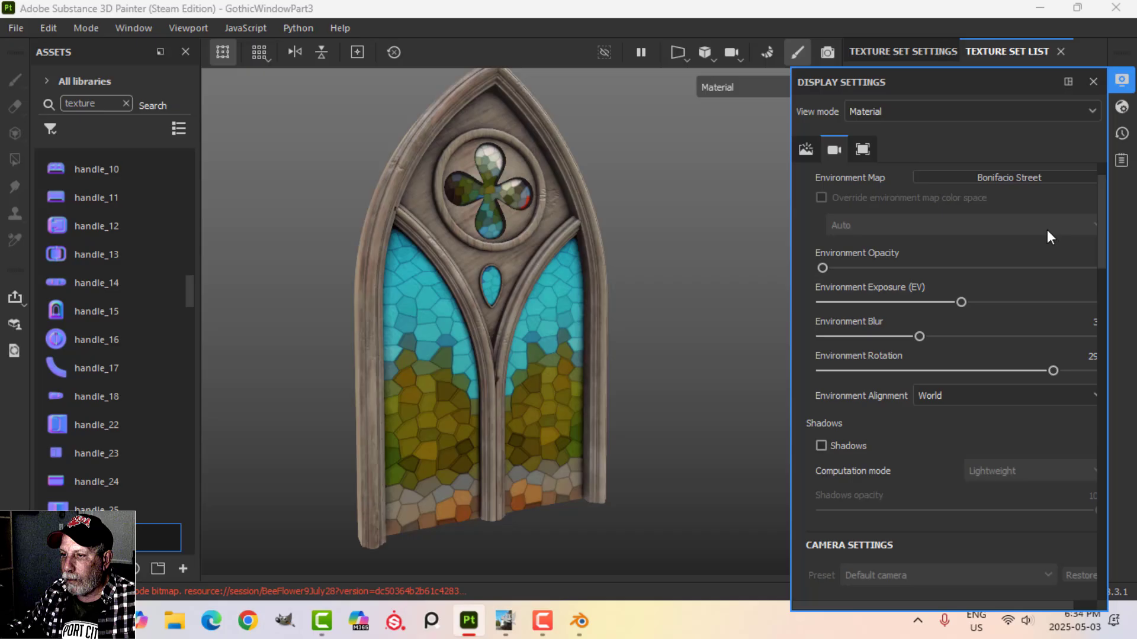
left_click_drag(689, 356, 705, 320, "alt")
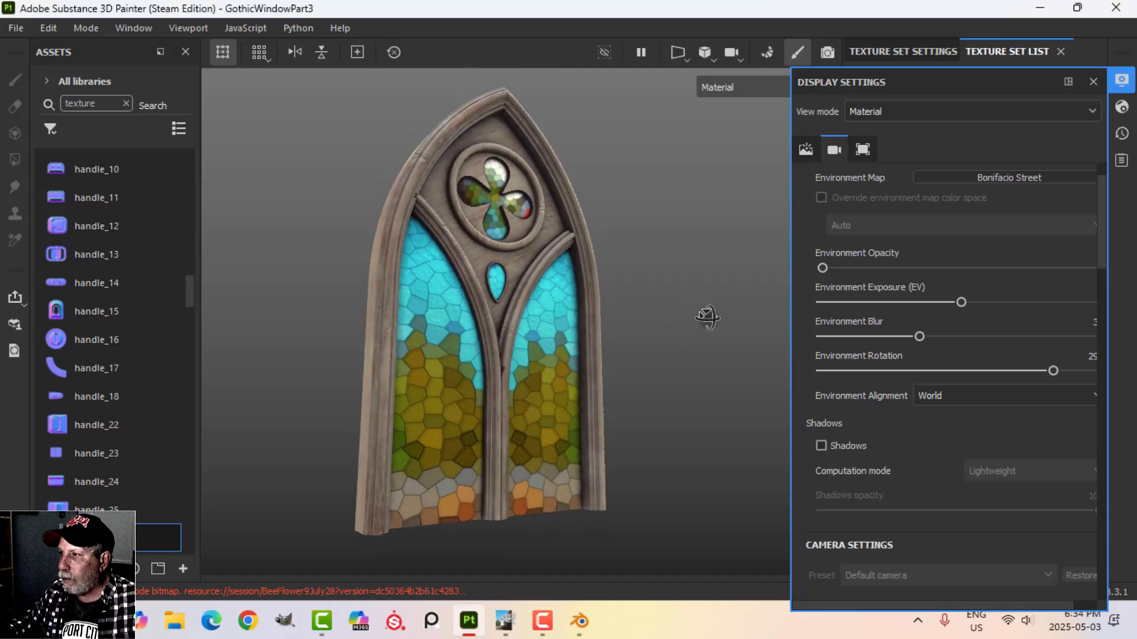
Try the Panorama environment, settle on Atelier with the lighting rotated, and close Display Settings.
left_click(1018, 178)
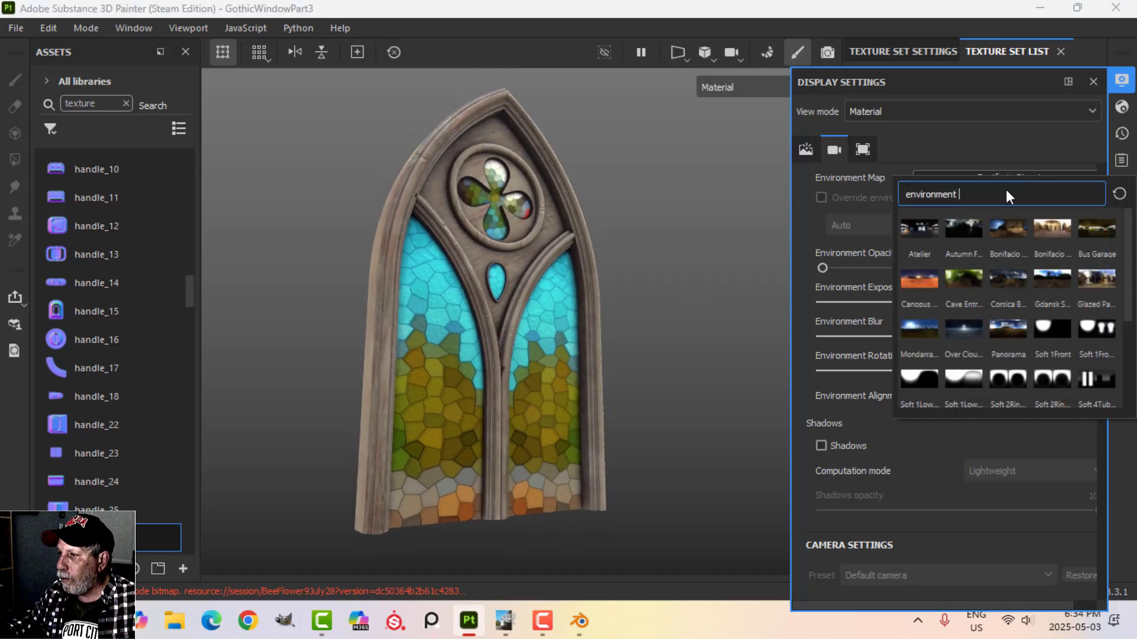
left_click(1009, 331)
left_click_drag(682, 276, 678, 304, "alt")
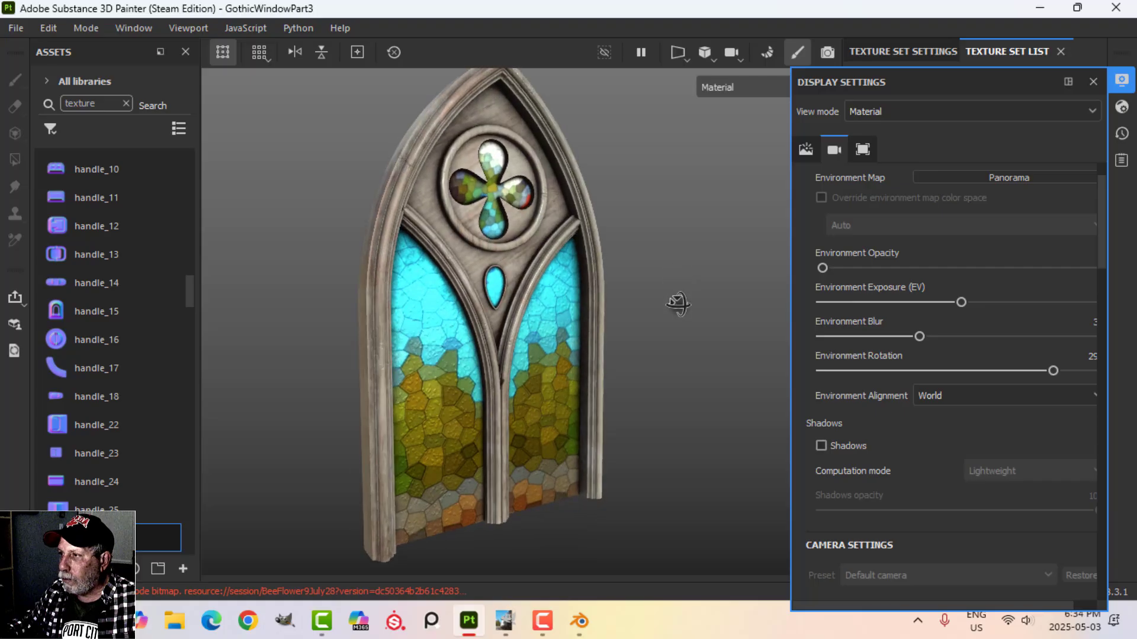
left_click(984, 176)
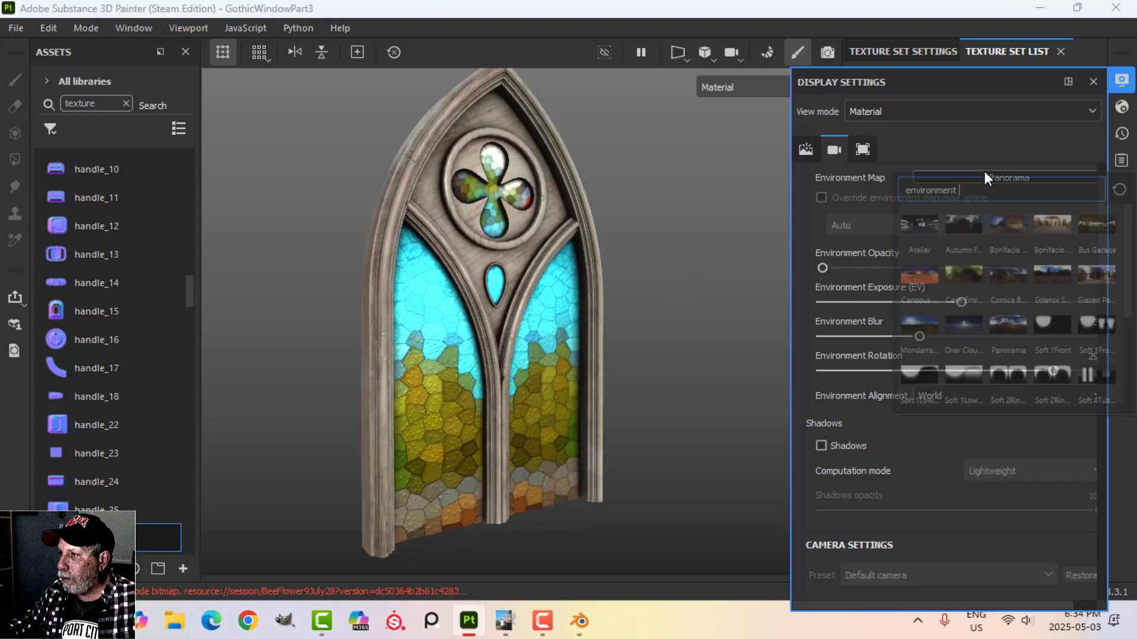
left_click(910, 226)
right_click_drag(685, 285, 660, 279, "shift")
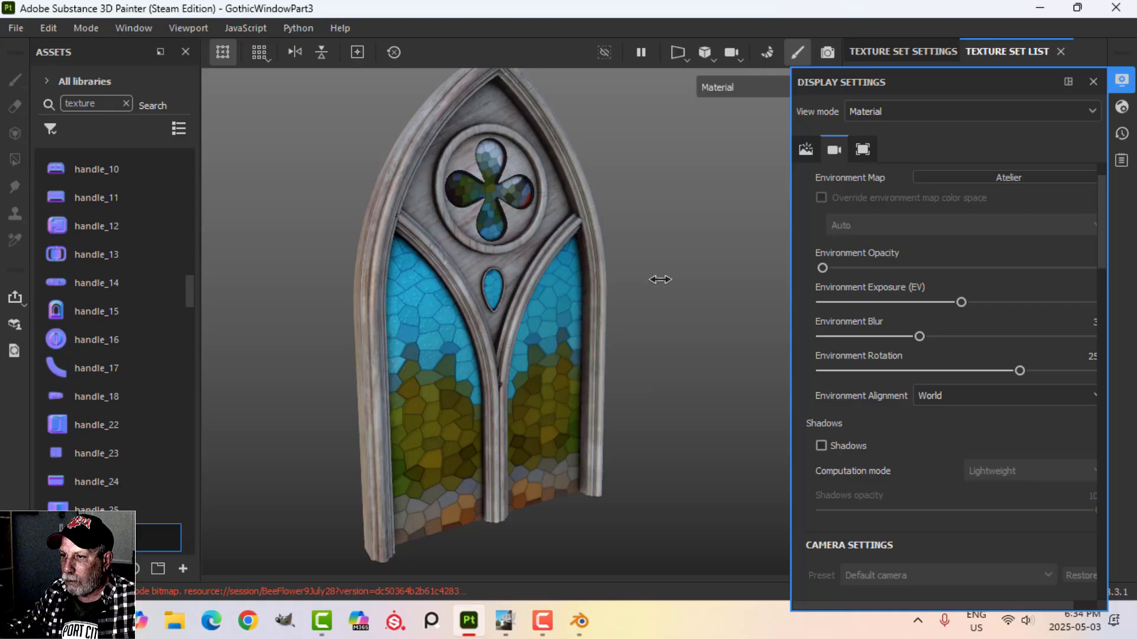
left_click(1122, 81)
left_click_drag(682, 336, 684, 307, "alt")
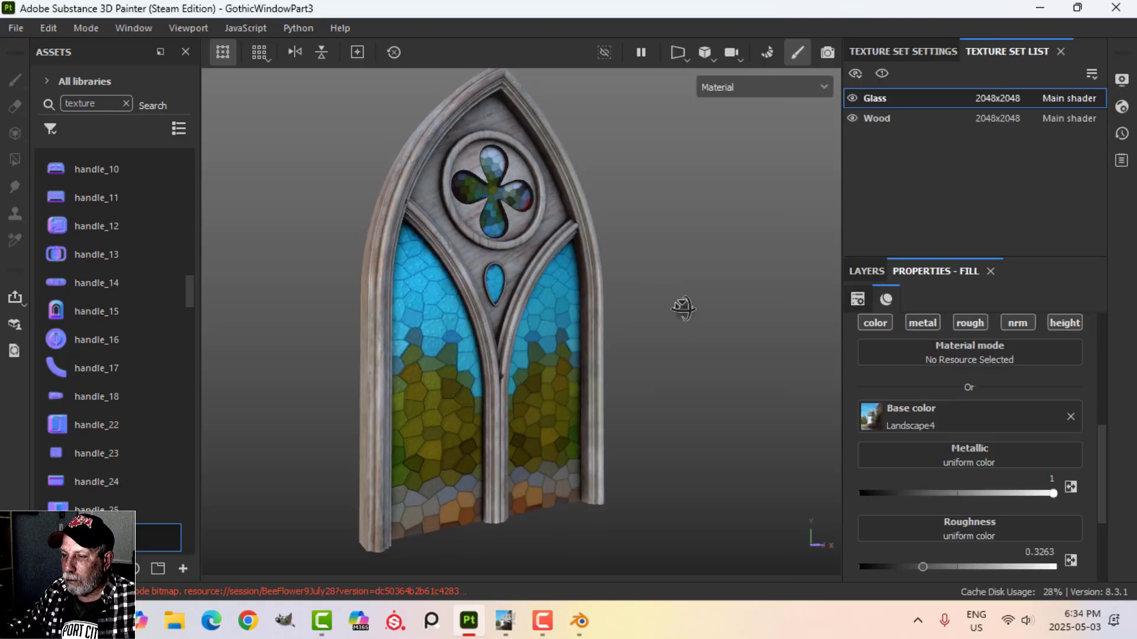
Hide all panels with Tab and inspect the window full-screen, rotating the Atelier lighting across the glass.
key("Tab")
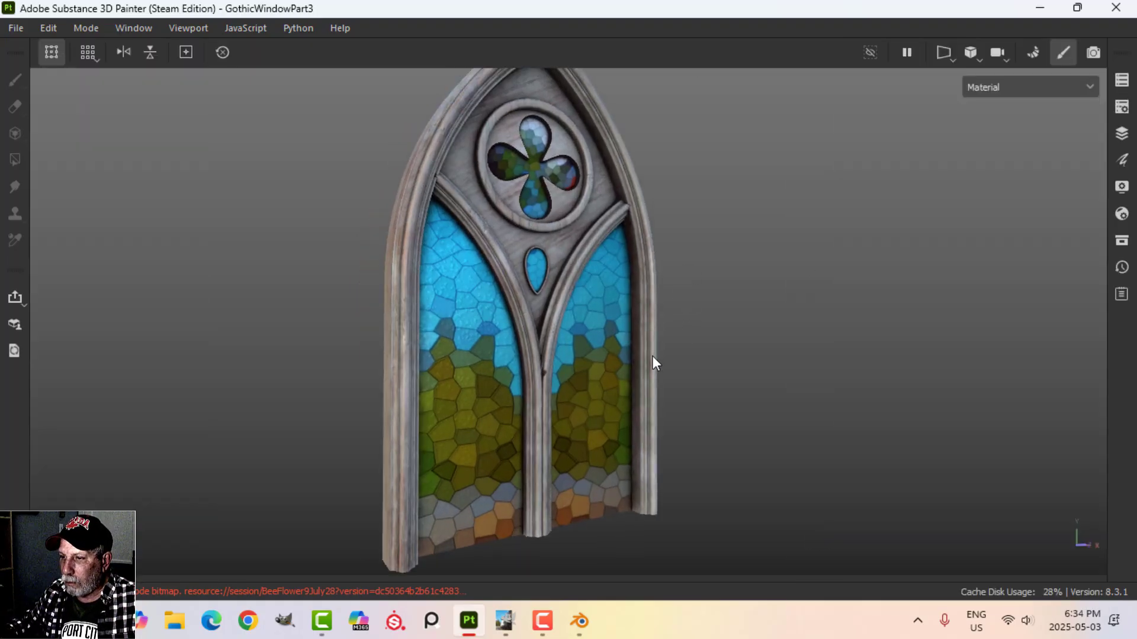
scroll(652, 357, "up", 3)
left_click_drag(537, 299, 582, 342, "alt")
scroll(603, 346, "down", 3)
scroll(582, 342, "up", 3)
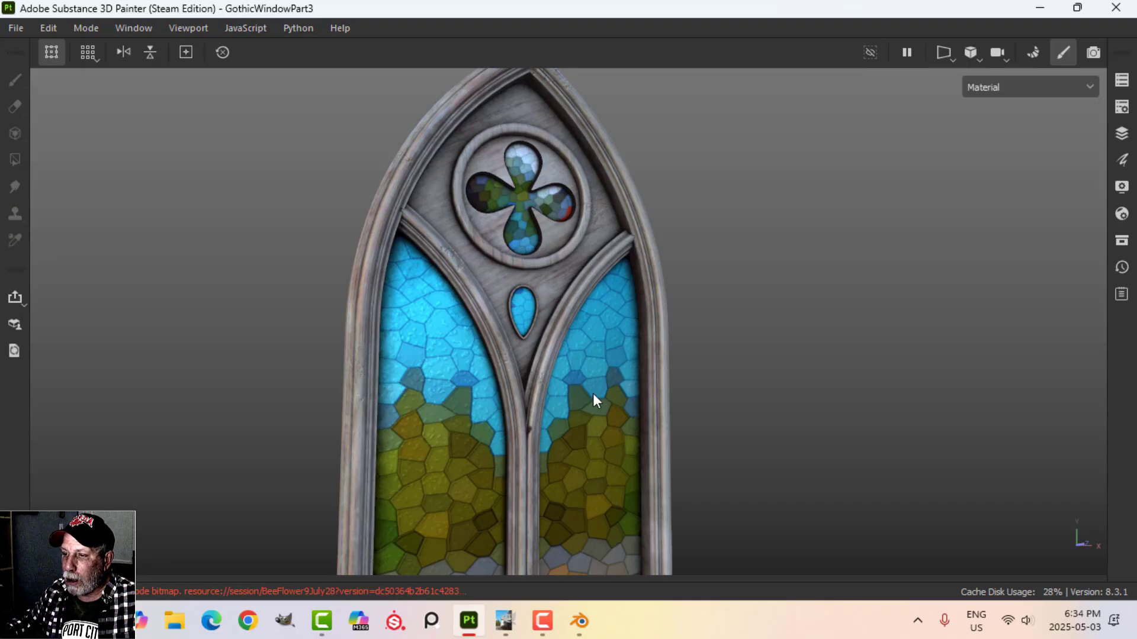
mouse_move(592, 393)
left_mouse_down("alt")
mouse_move(583, 368)
mouse_move(594, 401)
mouse_move(614, 411)
mouse_move(594, 414)
mouse_move(586, 398)
left_mouse_up("alt")
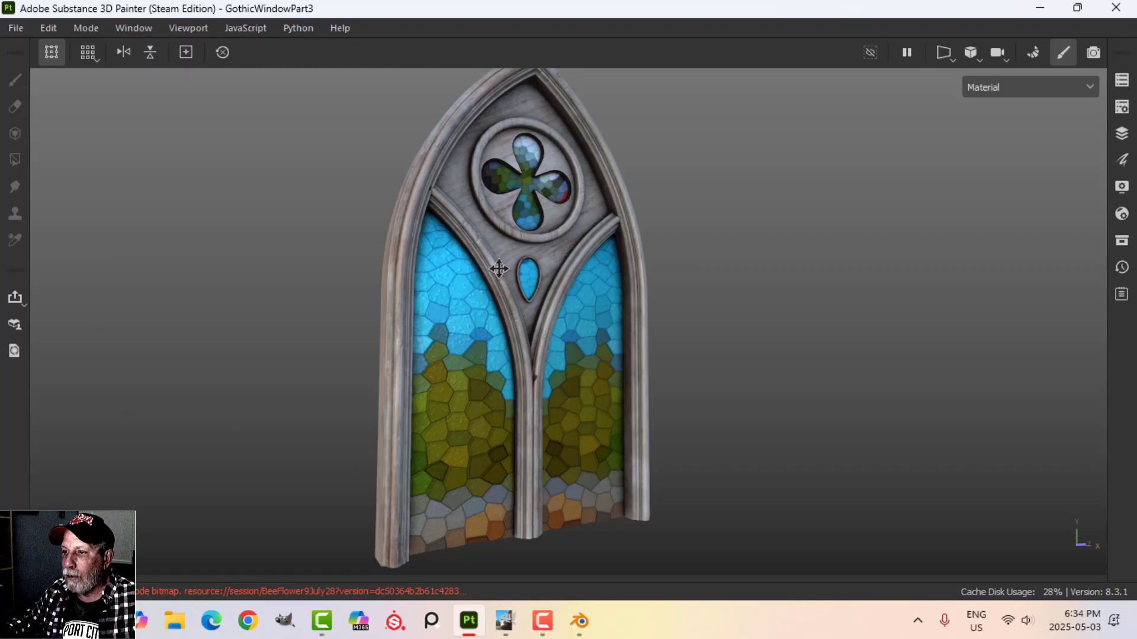
left_click_drag(498, 269, 717, 268, "alt")
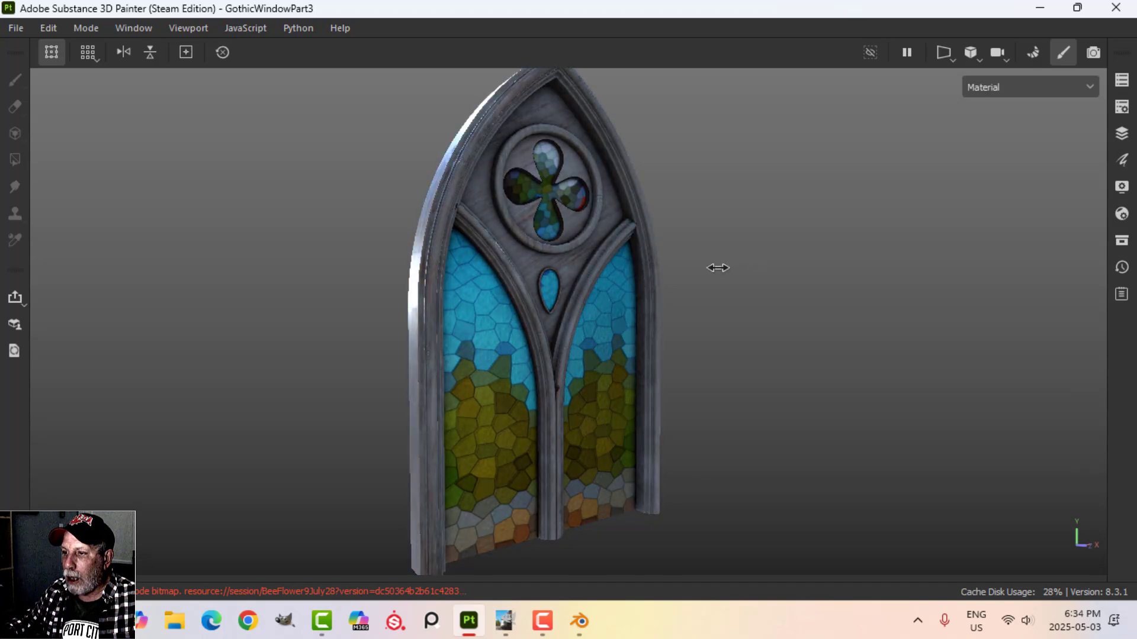
mouse_move(718, 267)
right_mouse_down("shift")
mouse_move(667, 274)
mouse_move(678, 277)
right_mouse_up("shift")
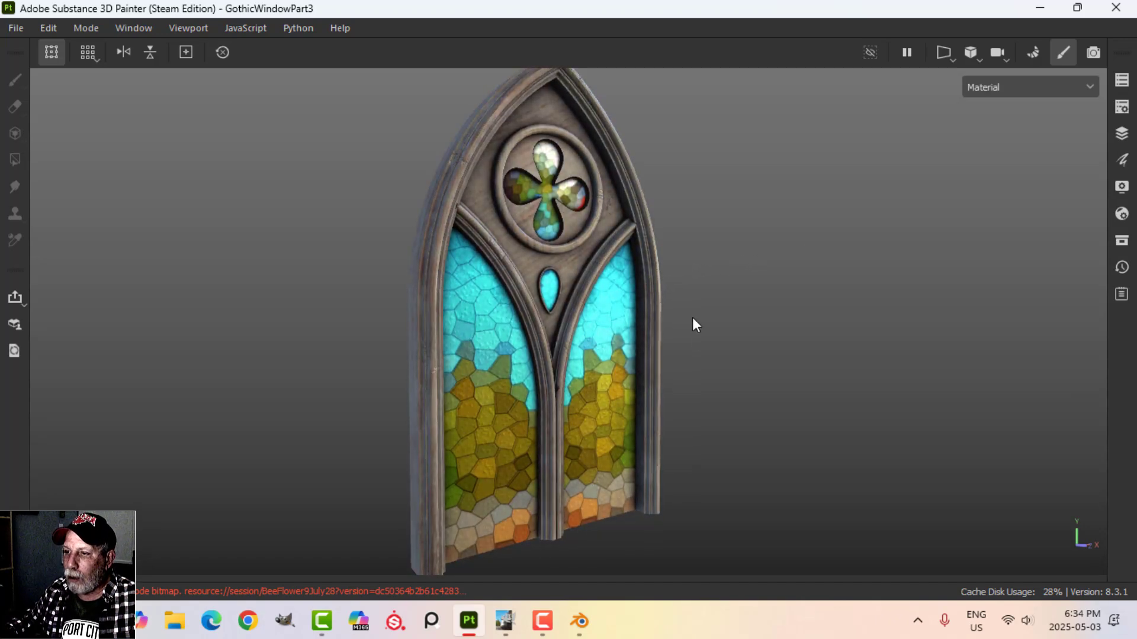
mouse_move(693, 318)
left_mouse_down("alt")
mouse_move(690, 308)
mouse_move(672, 323)
left_mouse_up("alt")
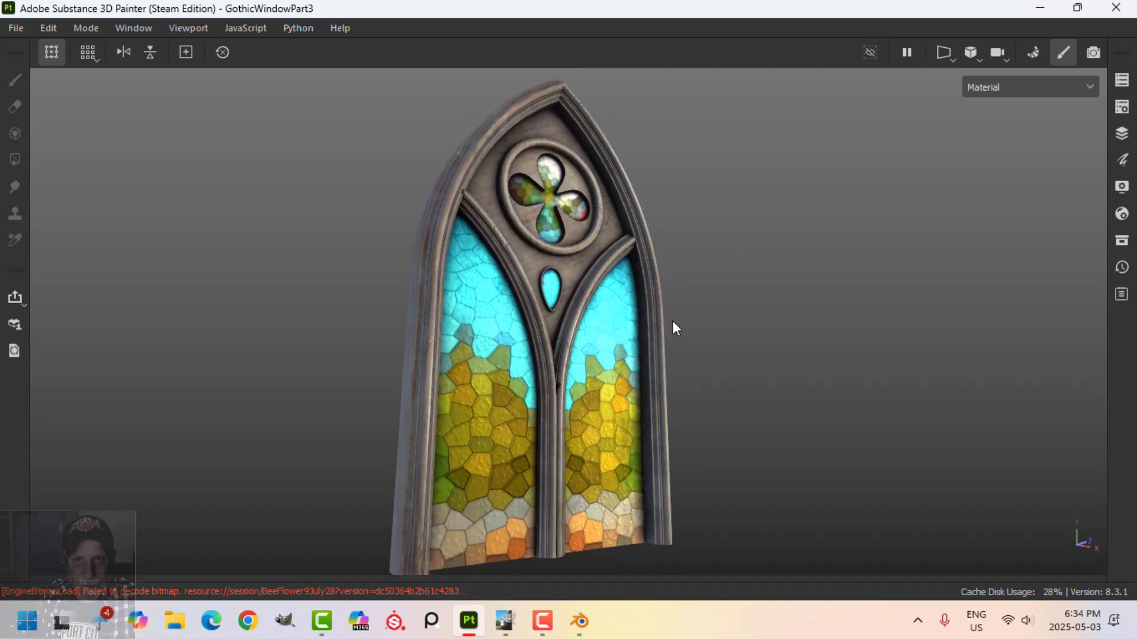